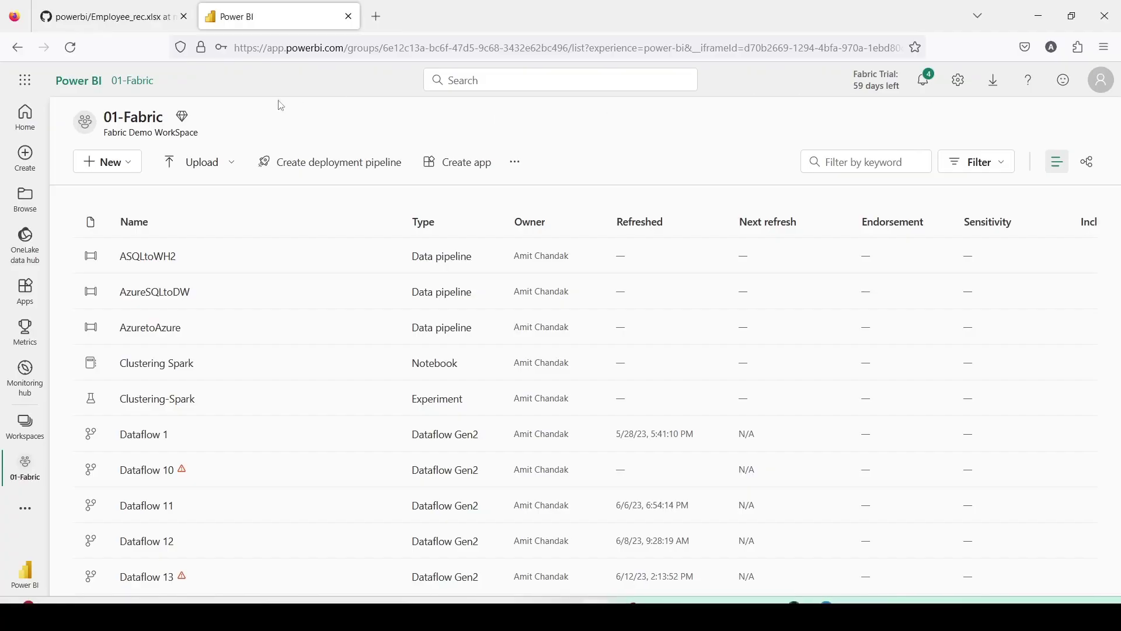
Step: Open the 01-Fabric workspace from the list of workspaces
{"action": "mouse_move", "coordinate": [207, 35]}
{"action": "left_mouse_down"}
{"action": "mouse_move", "coordinate": [388, 66]}
{"action": "mouse_move", "coordinate": [578, 66]}
{"action": "left_mouse_up"}
{"action": "left_click_drag", "start_coordinate": [842, 69], "coordinate": [905, 98]}
{"action": "left_click", "coordinate": [24, 429]}
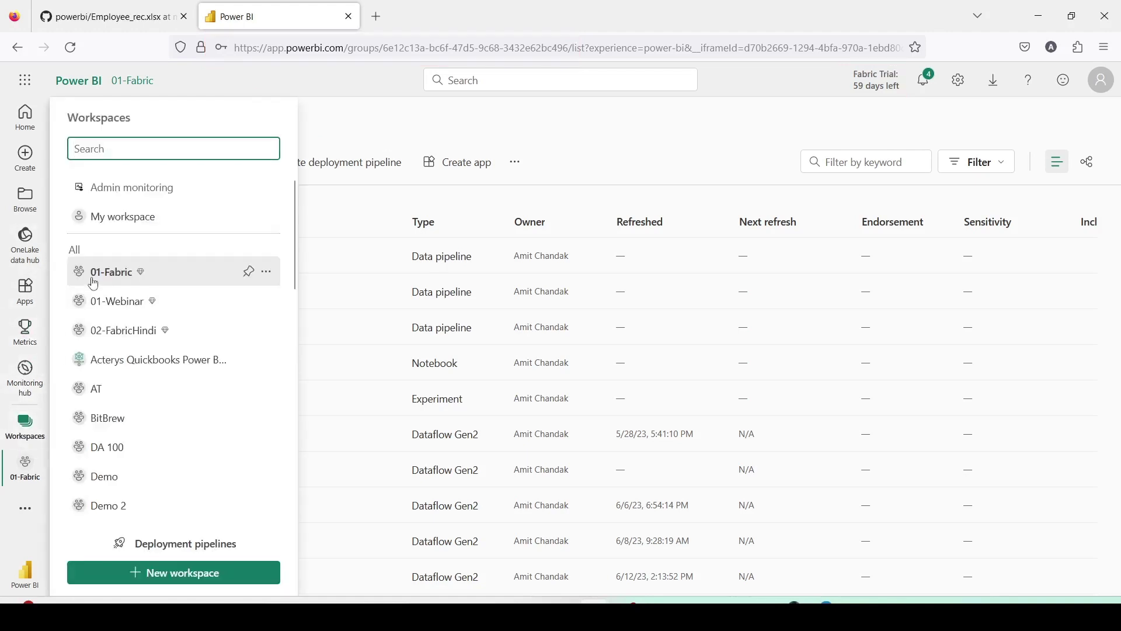
{"action": "left_click", "coordinate": [124, 272]}
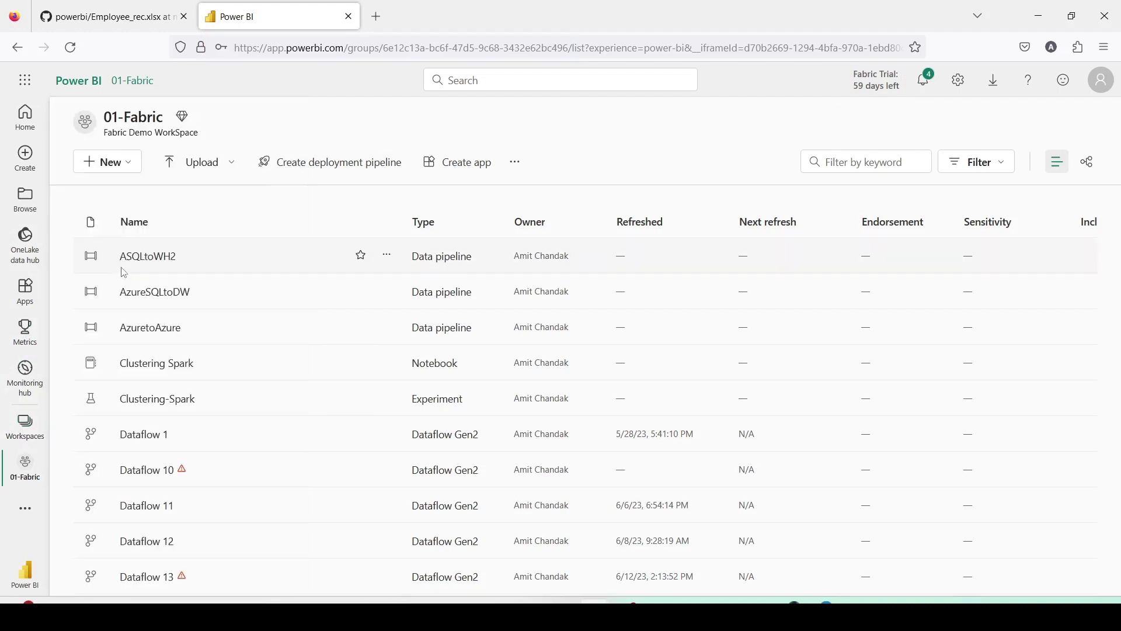
Step: Create a new lakehouse named snowflakeLH in the 01-Fabric workspace
{"action": "left_click", "coordinate": [129, 168]}
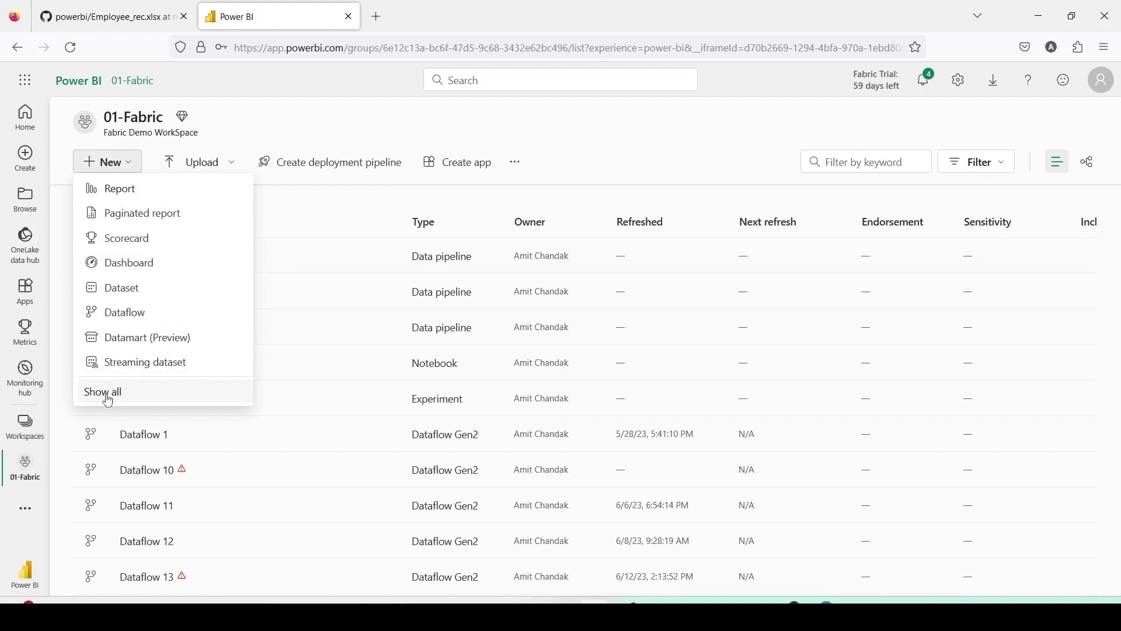
{"action": "left_click_drag", "start_coordinate": [80, 375], "coordinate": [222, 412]}
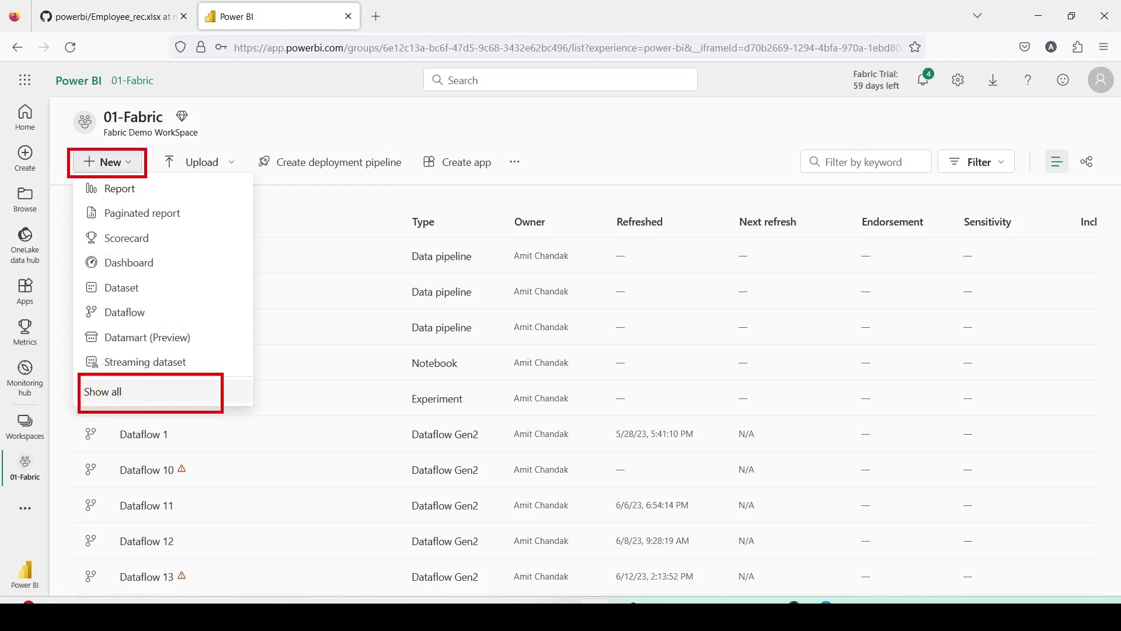
{"action": "key", "text": "Escape"}
{"action": "left_click", "coordinate": [109, 394]}
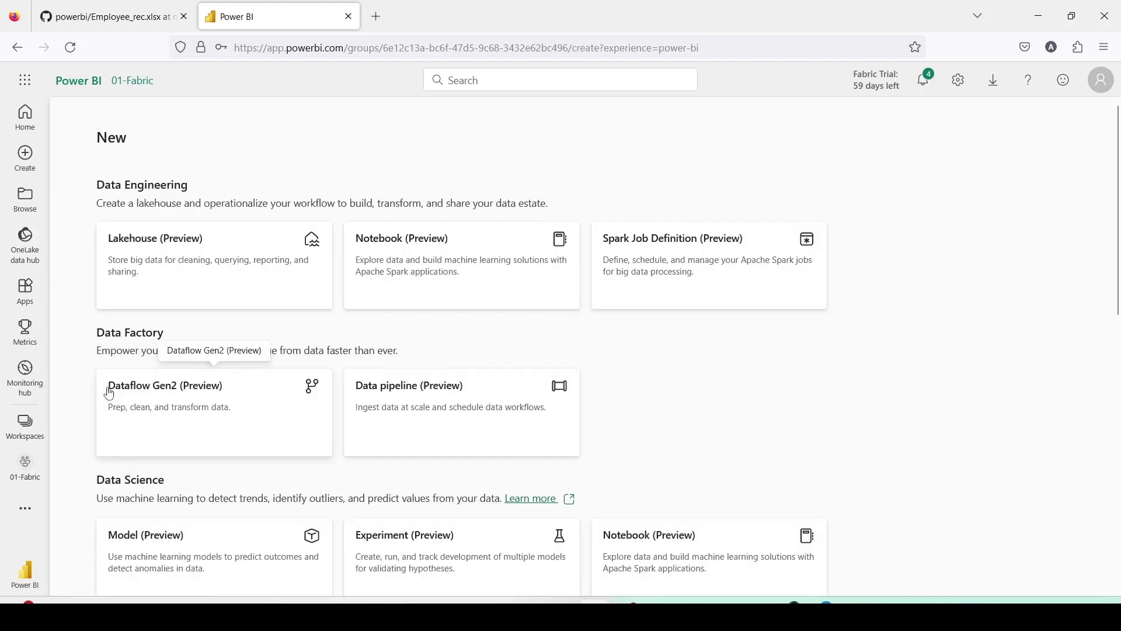
{"action": "left_click", "coordinate": [178, 286]}
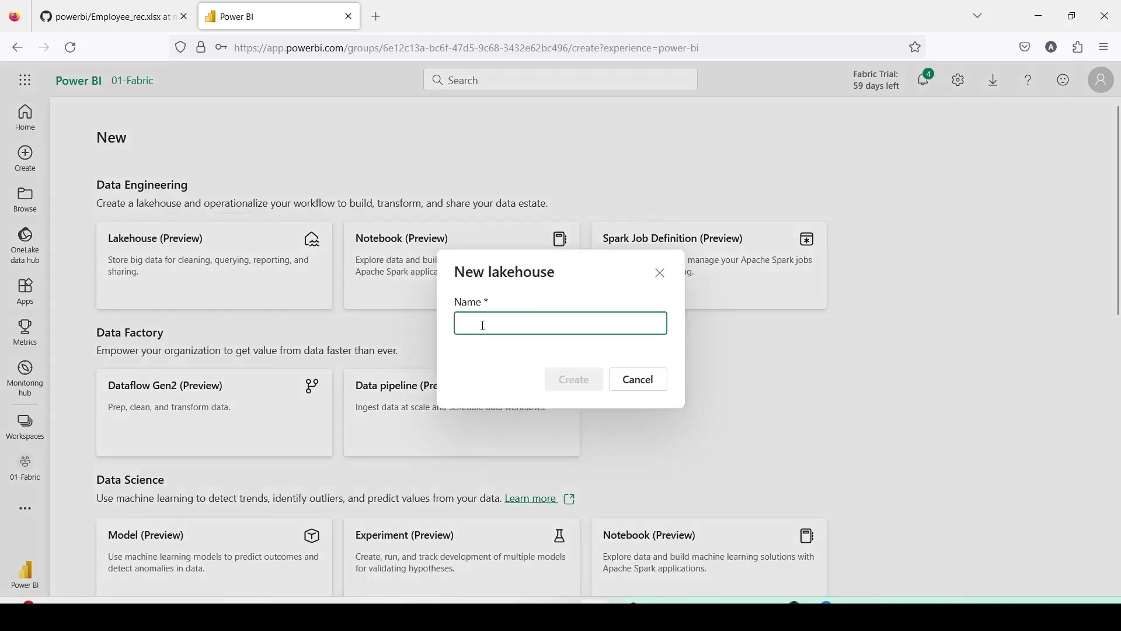
{"action": "type", "text": "sn"}
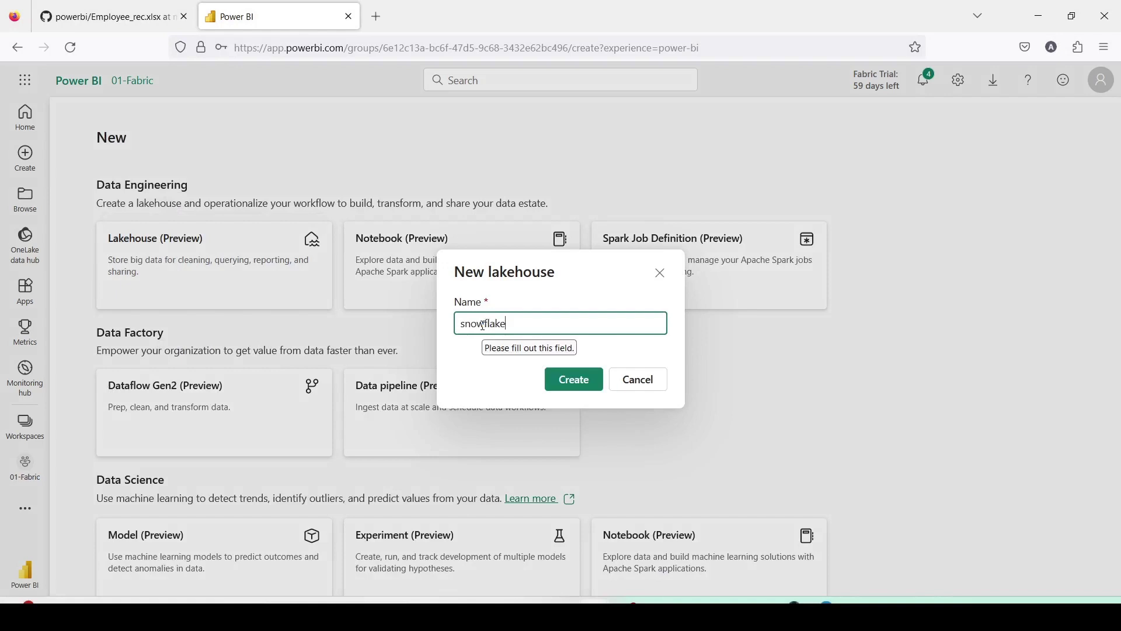
{"action": "type", "text": "owflake L"}
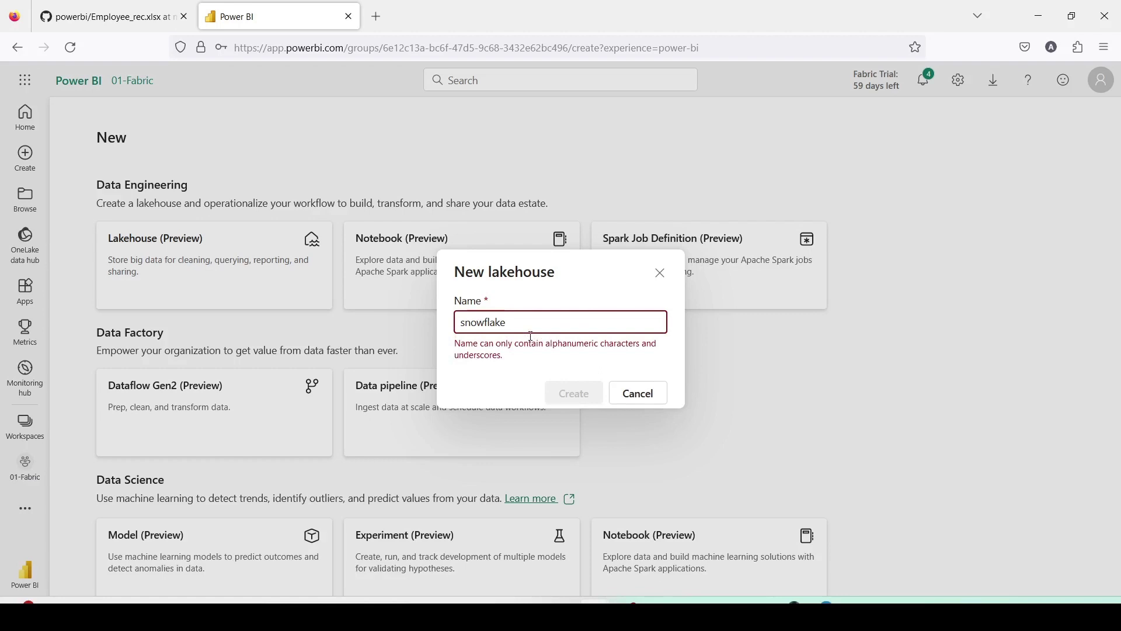
{"action": "type", "text": "H"}
{"action": "left_click", "coordinate": [508, 323]}
{"action": "key", "text": "BackSpace"}
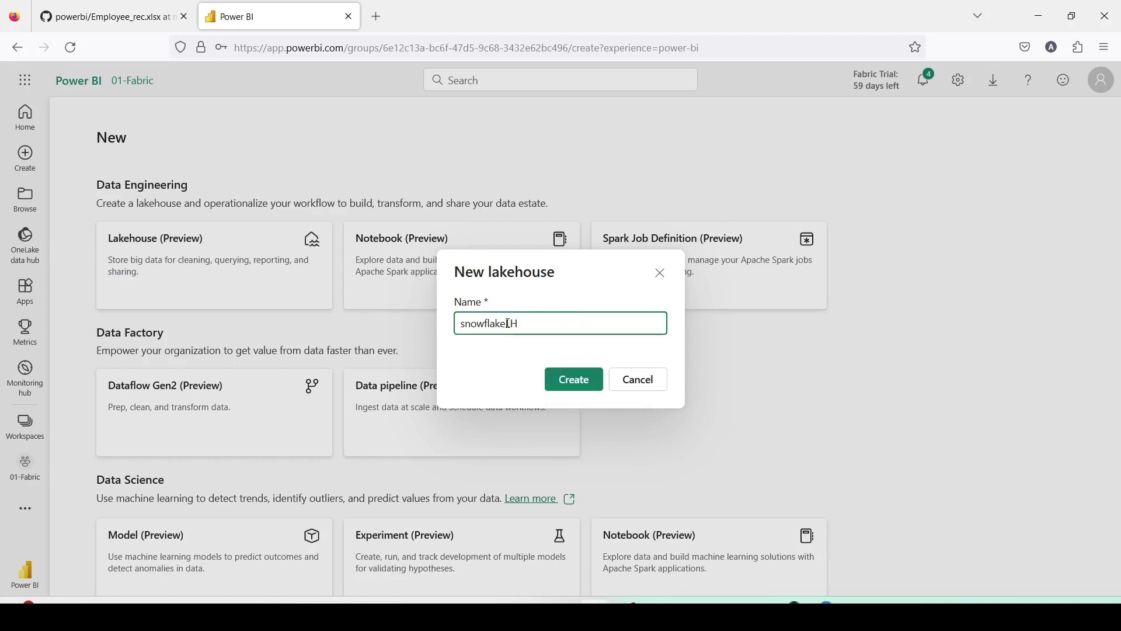
{"action": "left_click", "coordinate": [575, 377]}
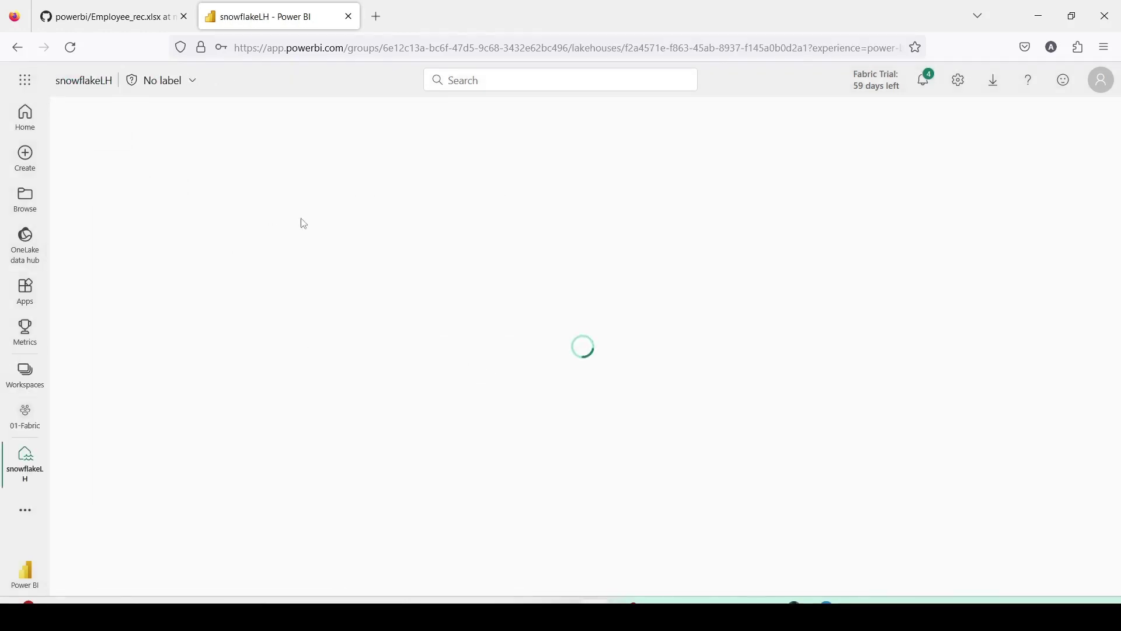
Step: Load app.powerbi.com in a new browser tab and open the 01-Fabric workspace there
{"action": "left_click", "coordinate": [376, 17]}
{"action": "type", "text": "app.powerbi.com/"}
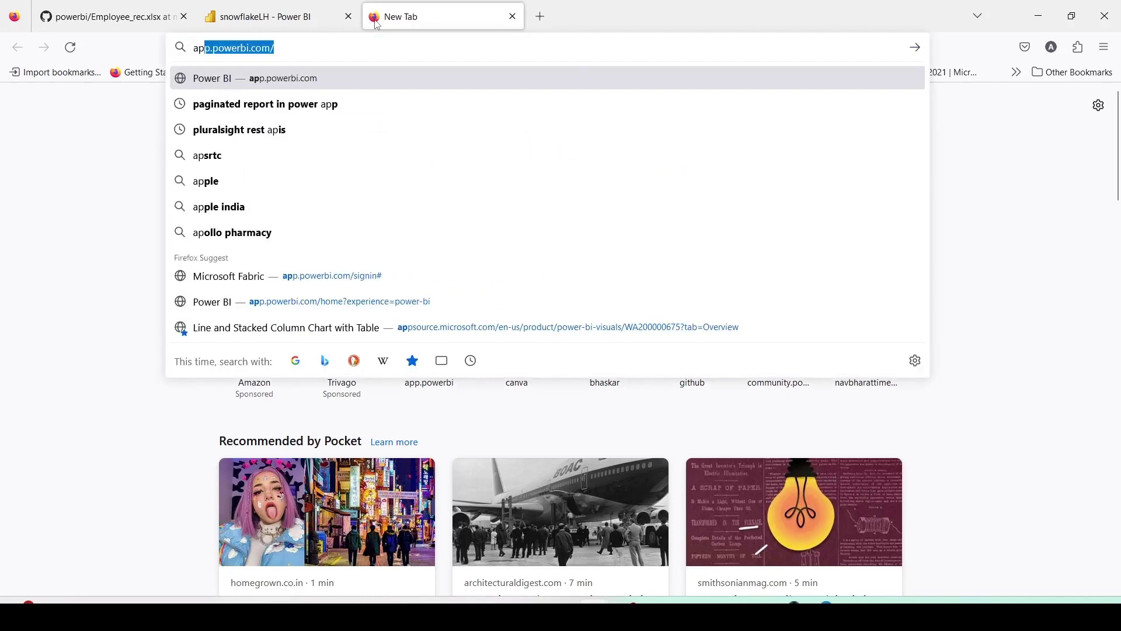
{"action": "key", "text": "Return"}
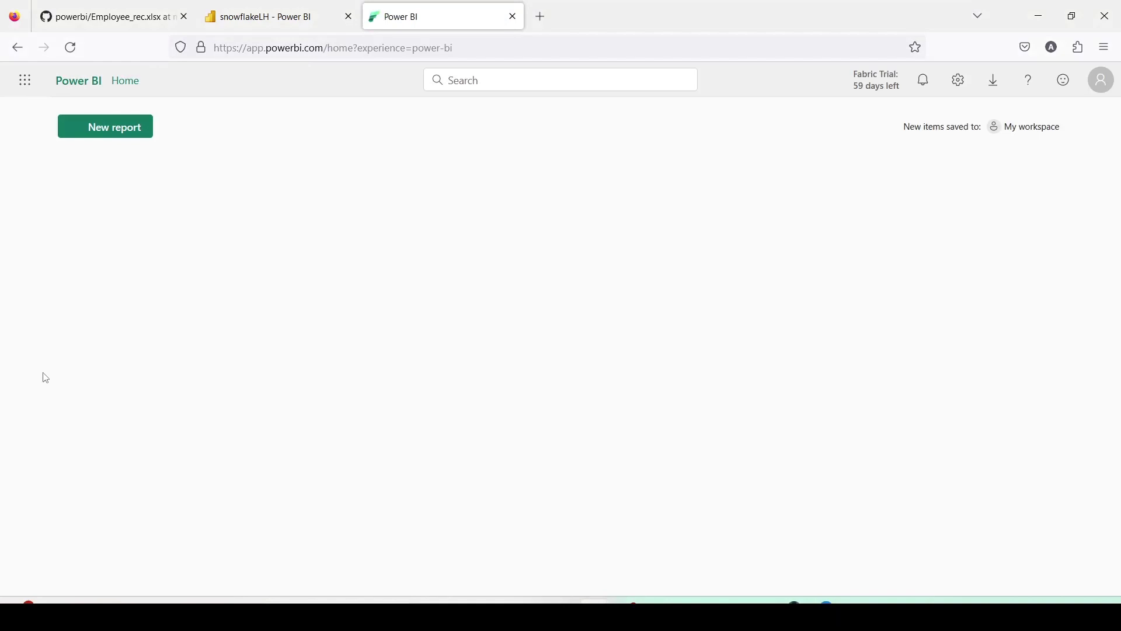
{"action": "left_click", "coordinate": [41, 431]}
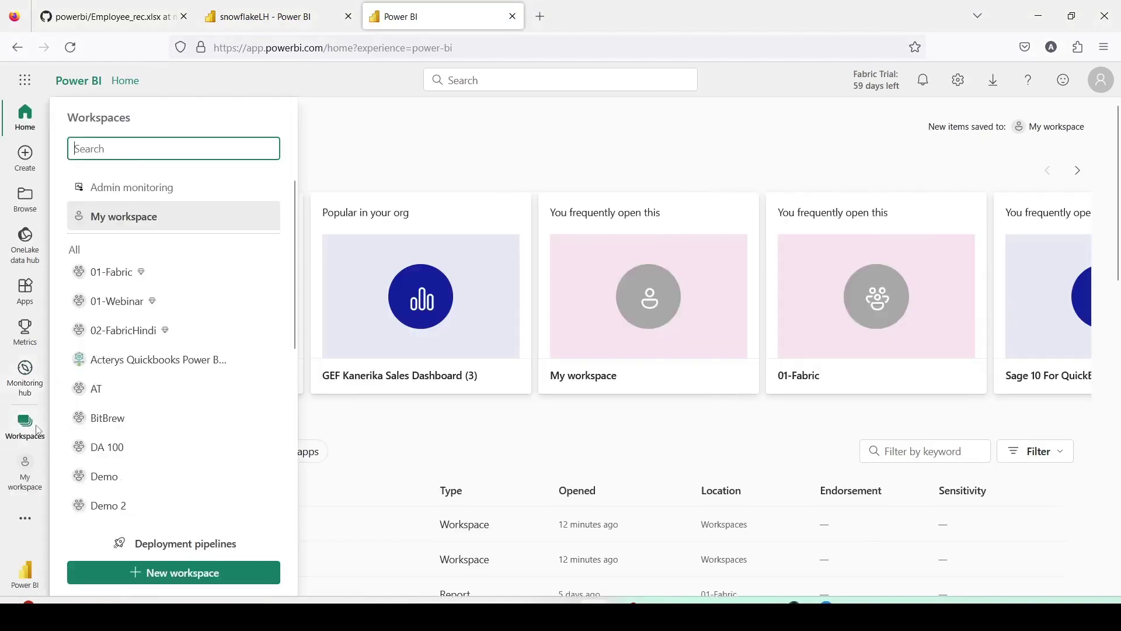
{"action": "left_click", "coordinate": [117, 275]}
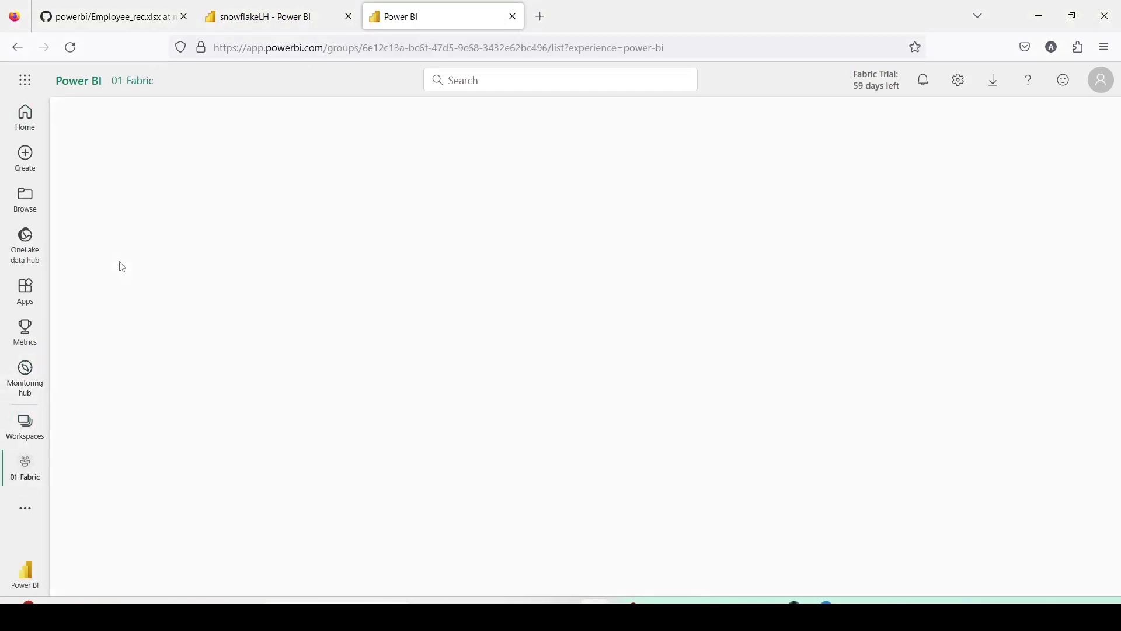
Step: Create a new data warehouse named snowflakeWH1 in the 01-Fabric workspace
{"action": "left_click", "coordinate": [128, 163]}
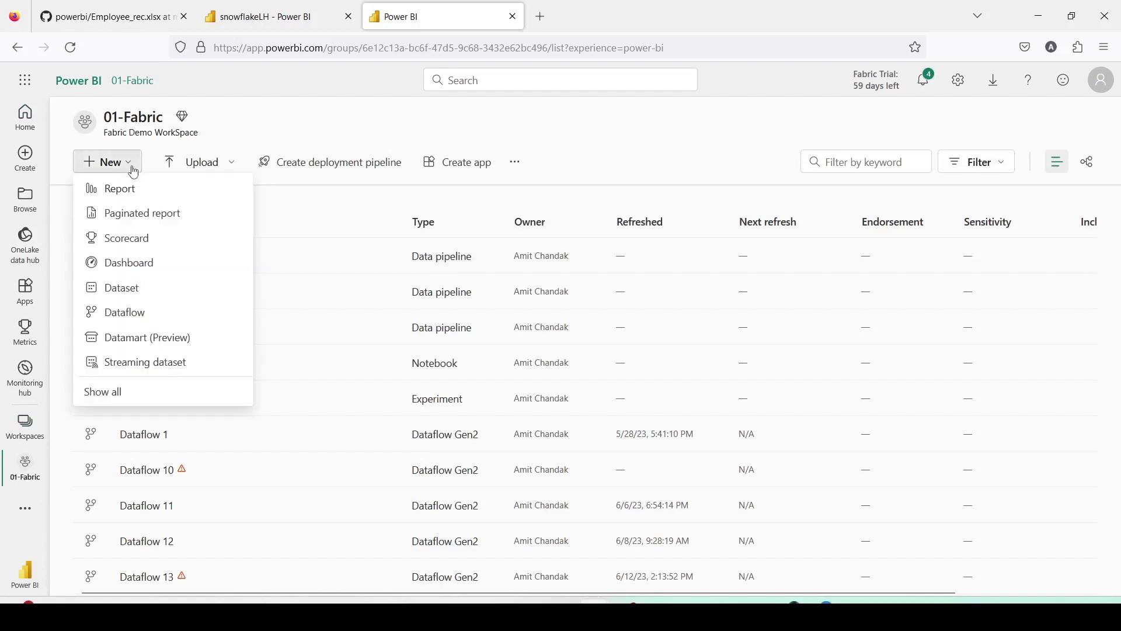
{"action": "left_click", "coordinate": [118, 397]}
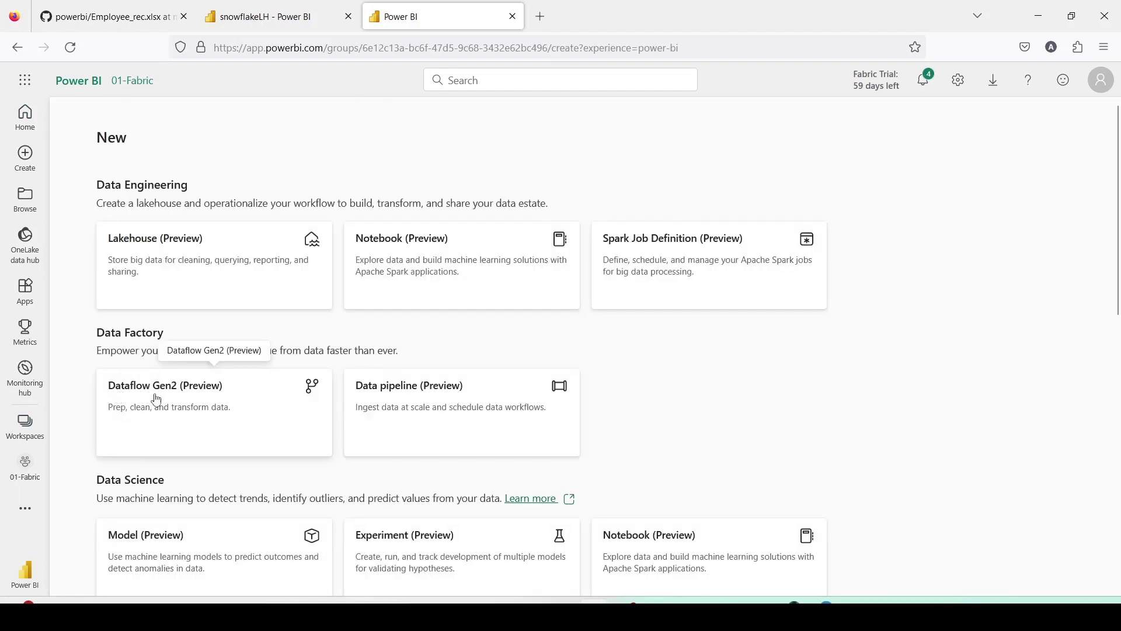
{"action": "scroll", "coordinate": [155, 397], "scroll_direction": "down", "scroll_amount": 5}
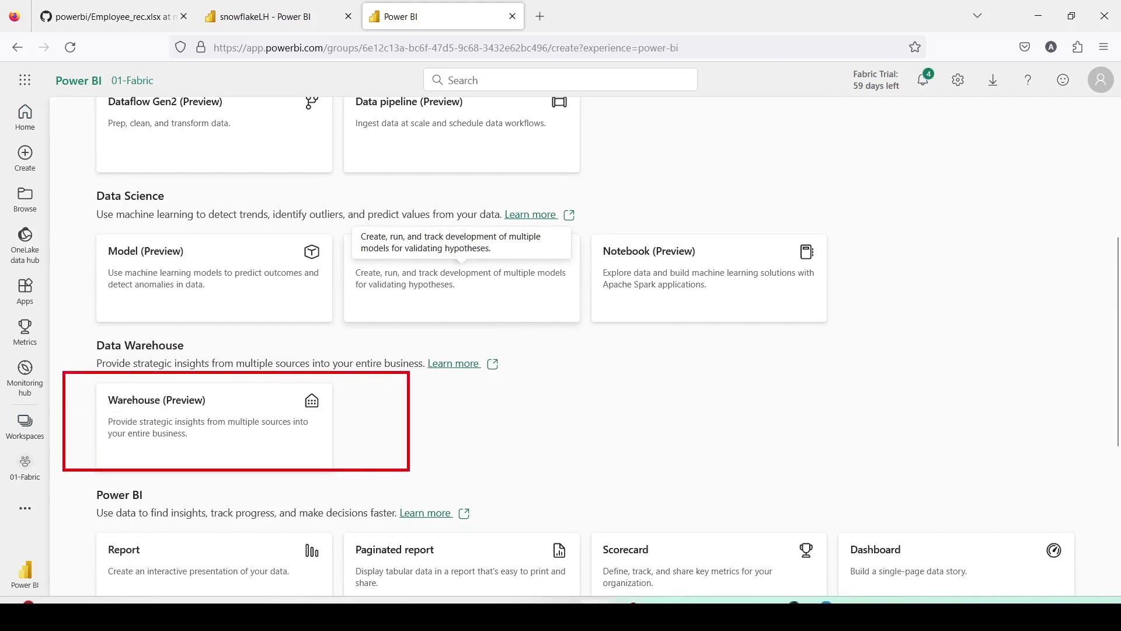
{"action": "left_click", "coordinate": [238, 446]}
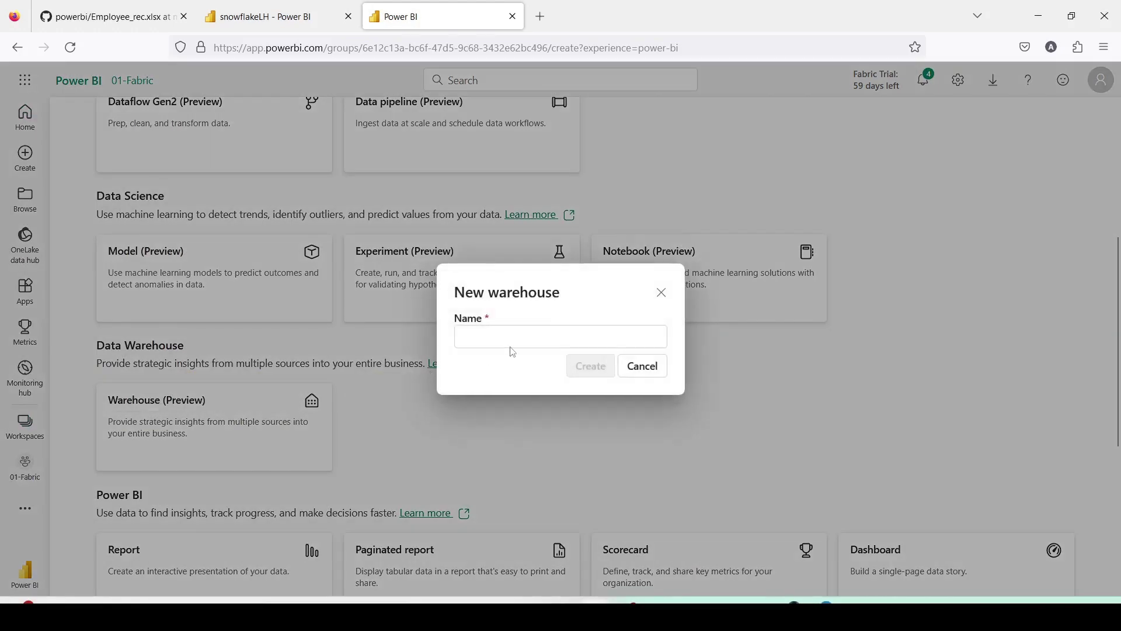
{"action": "type", "text": "snowflake"}
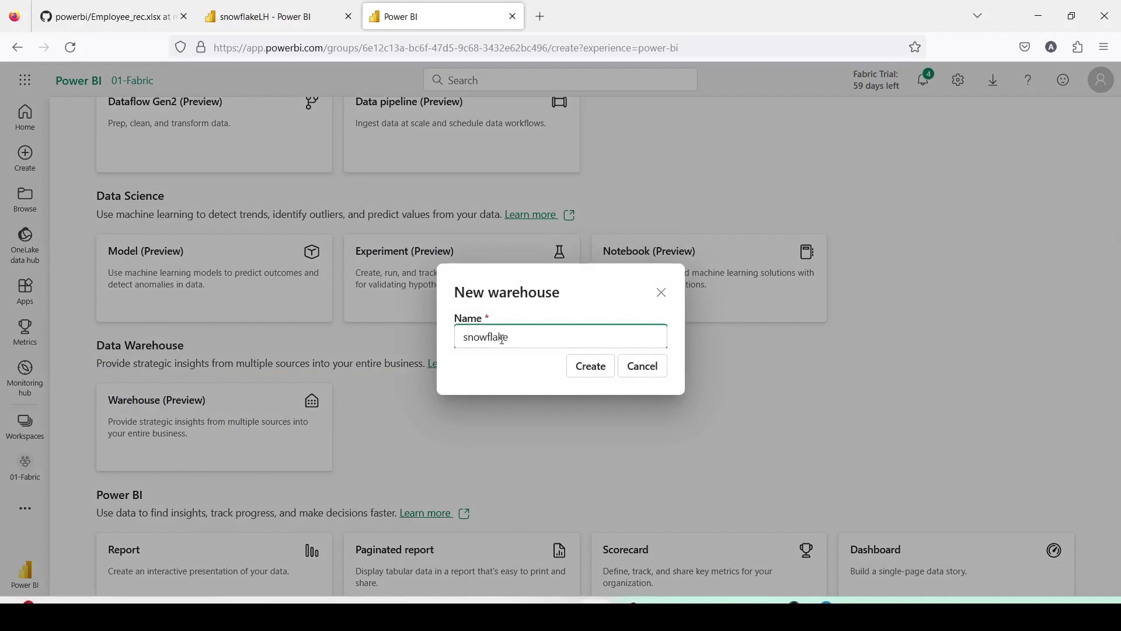
{"action": "type", "text": "WH1"}
{"action": "left_click", "coordinate": [593, 369]}
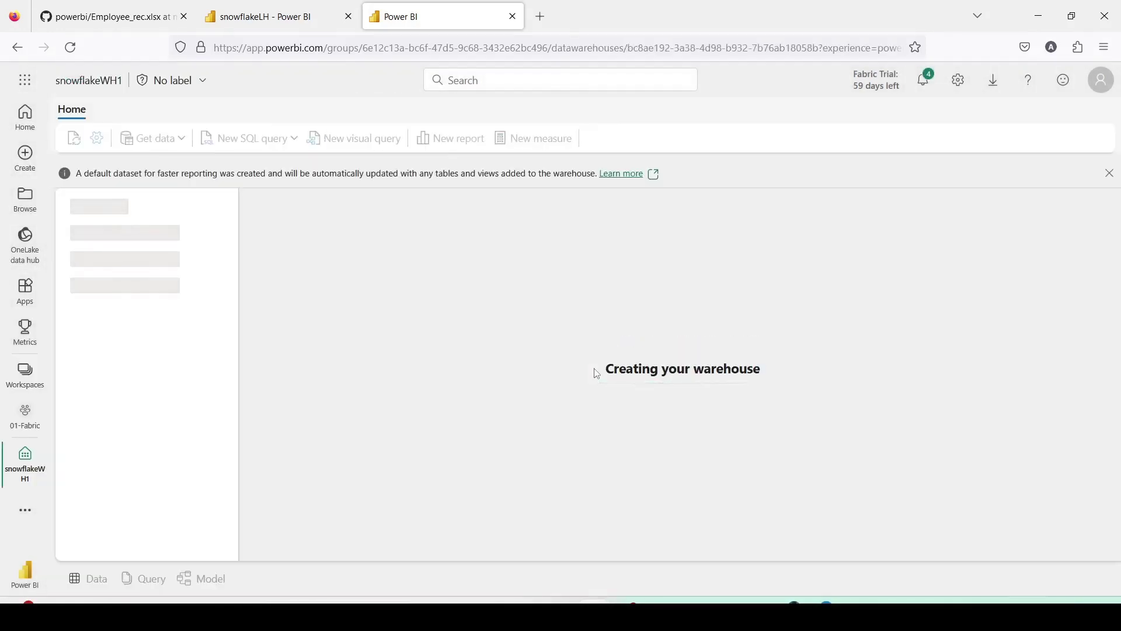
Step: Return to the snowflakeLH browser tab, reopen the 01-Fabric workspace and create a new Dataflow Gen2
{"action": "left_click", "coordinate": [269, 23]}
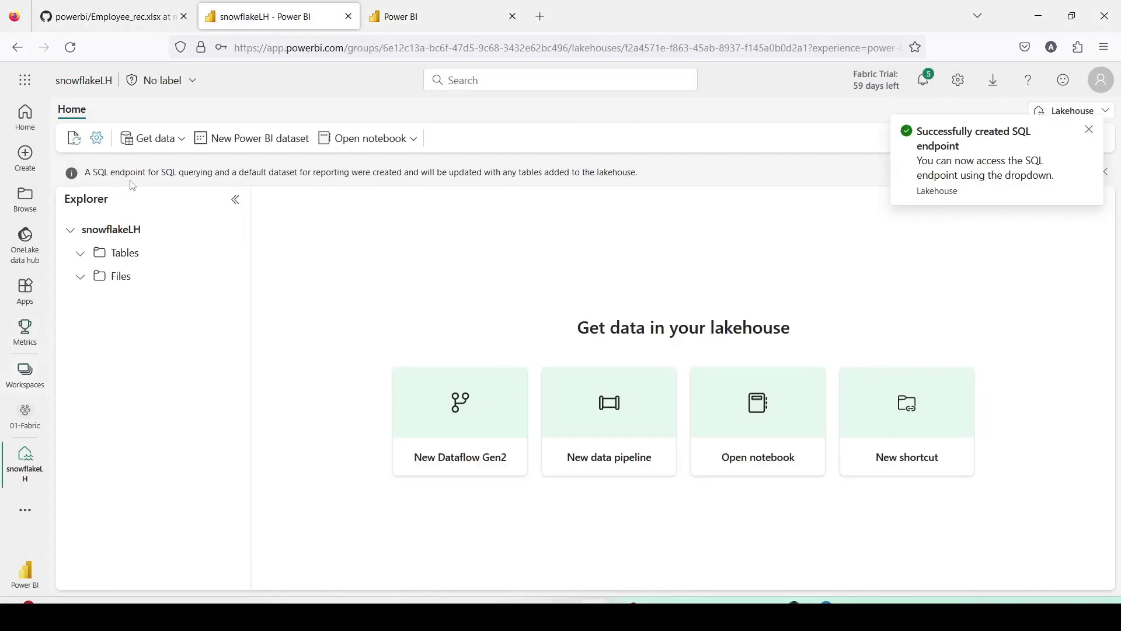
{"action": "left_click", "coordinate": [26, 373]}
{"action": "left_click", "coordinate": [127, 279]}
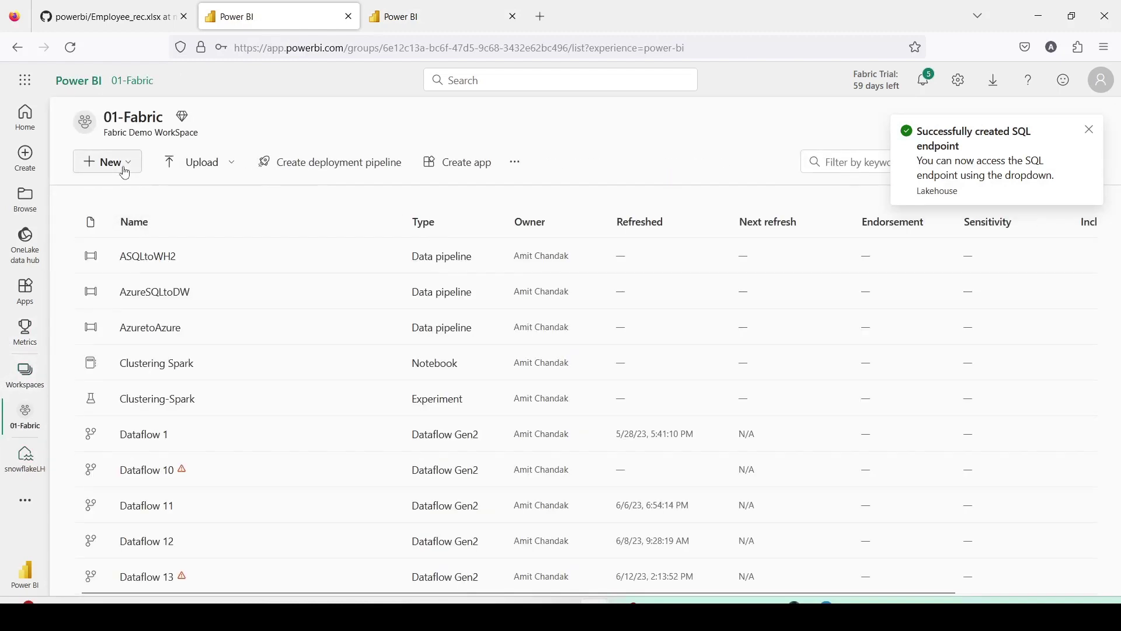
{"action": "left_click", "coordinate": [125, 172]}
{"action": "left_click", "coordinate": [114, 392]}
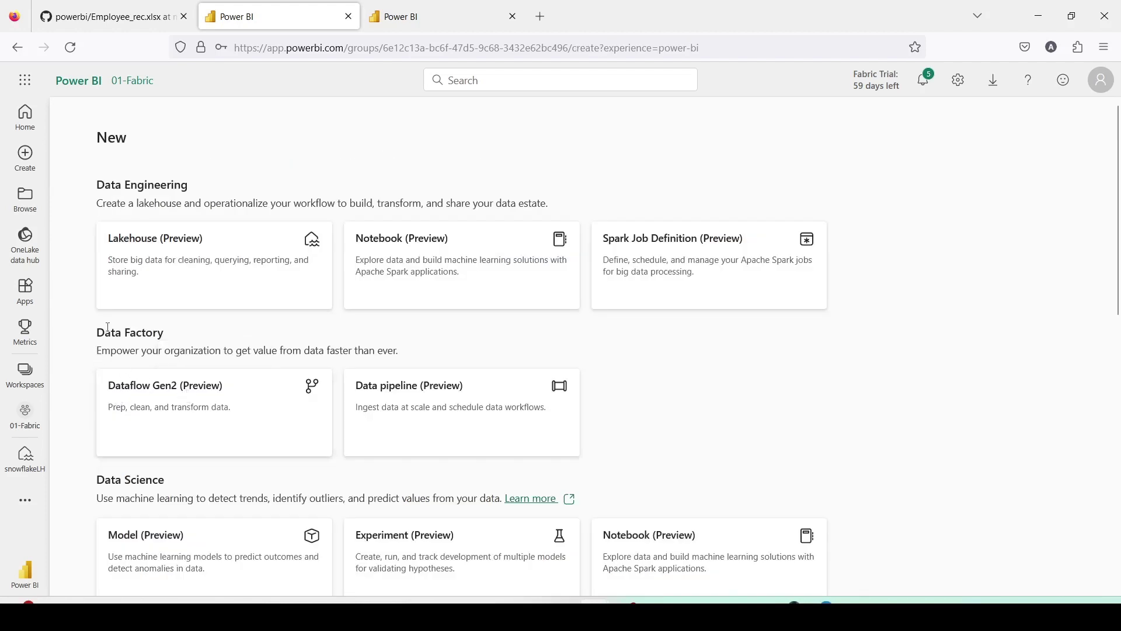
{"action": "left_click_drag", "start_coordinate": [77, 324], "coordinate": [343, 466]}
{"action": "key", "text": "Escape"}
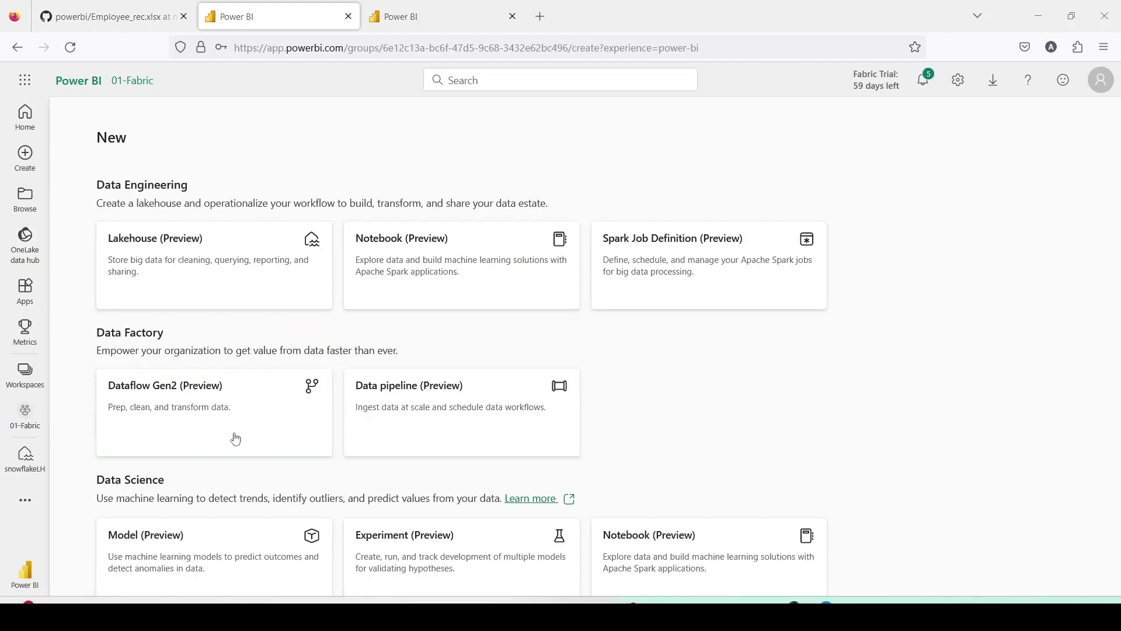
{"action": "left_click", "coordinate": [181, 408]}
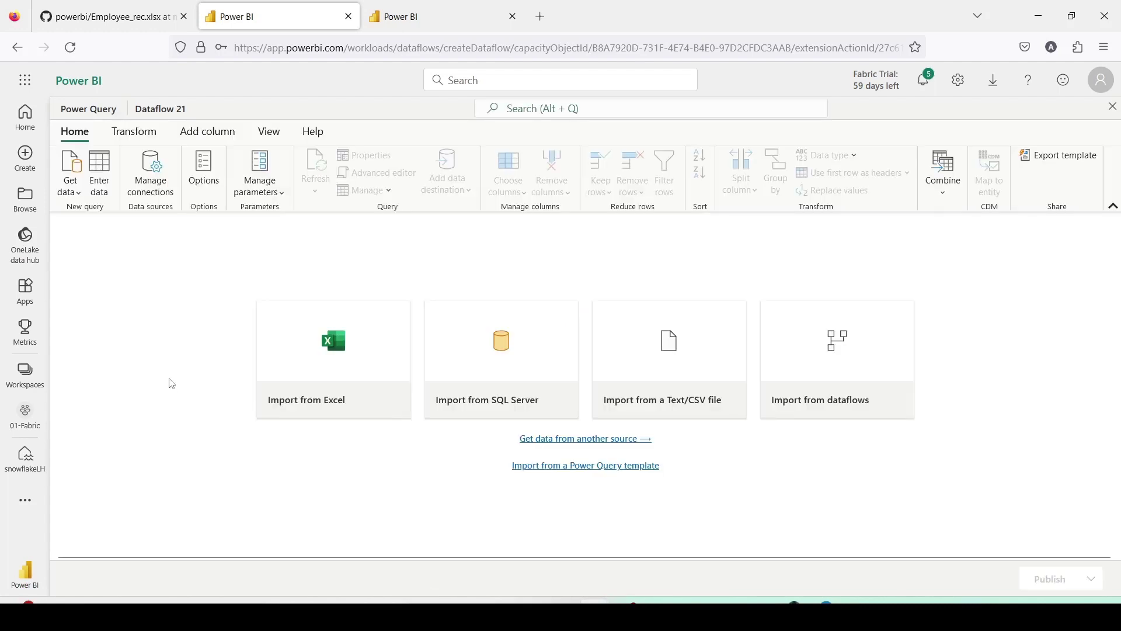
Step: Find the Snowflake database connector among all data sources and choose it for the dataflow
{"action": "left_click", "coordinate": [69, 195]}
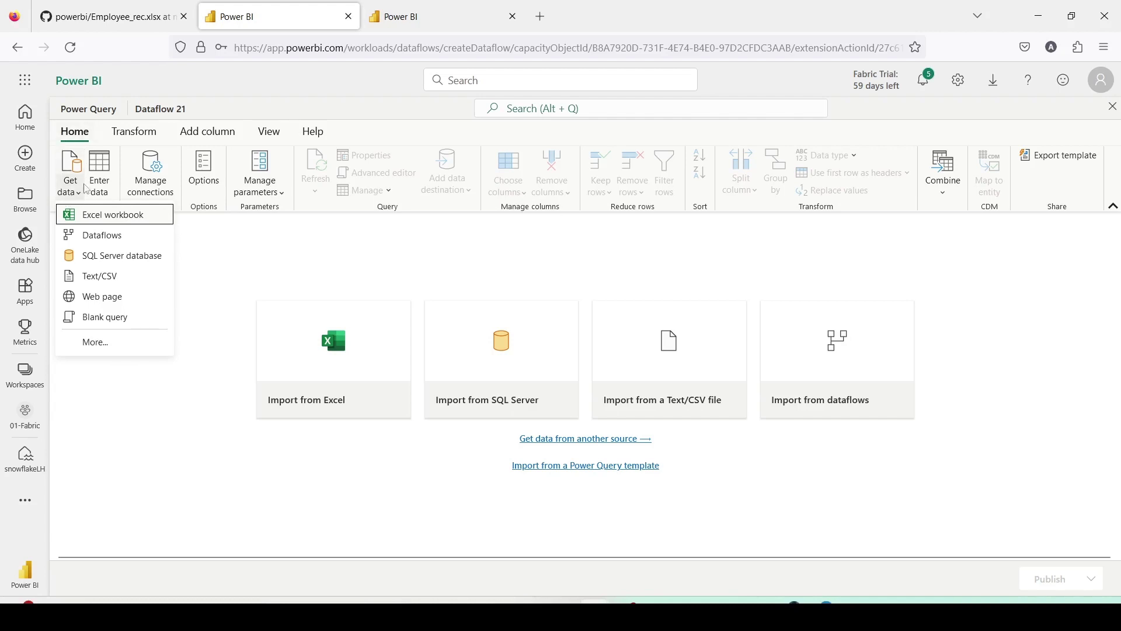
{"action": "left_click", "coordinate": [94, 342]}
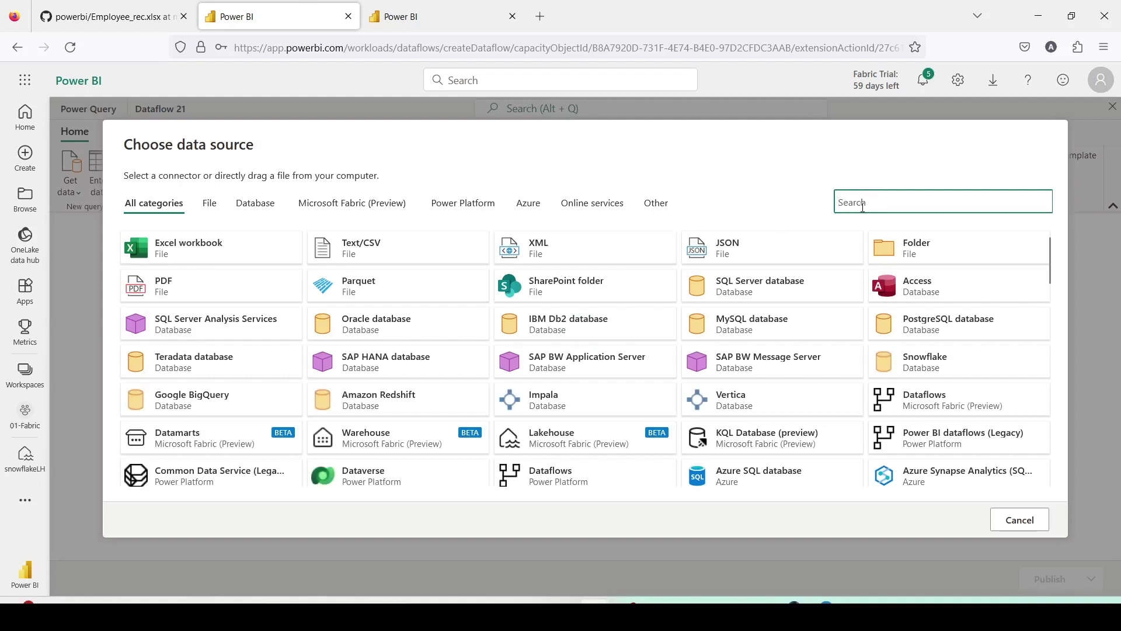
{"action": "type", "text": "sn"}
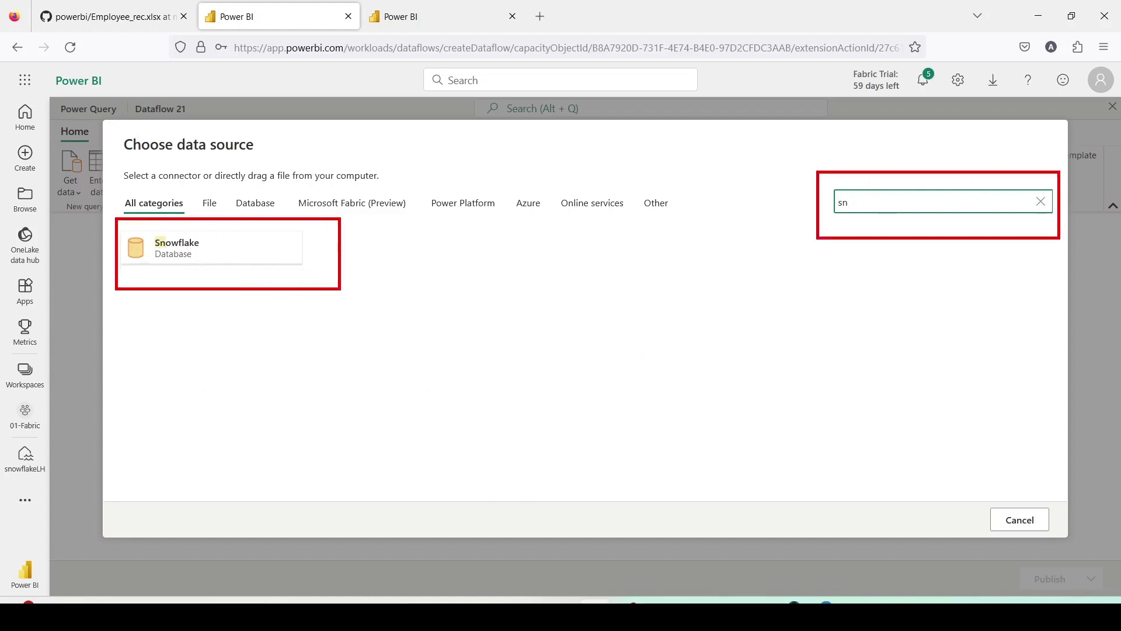
{"action": "left_click", "coordinate": [209, 257]}
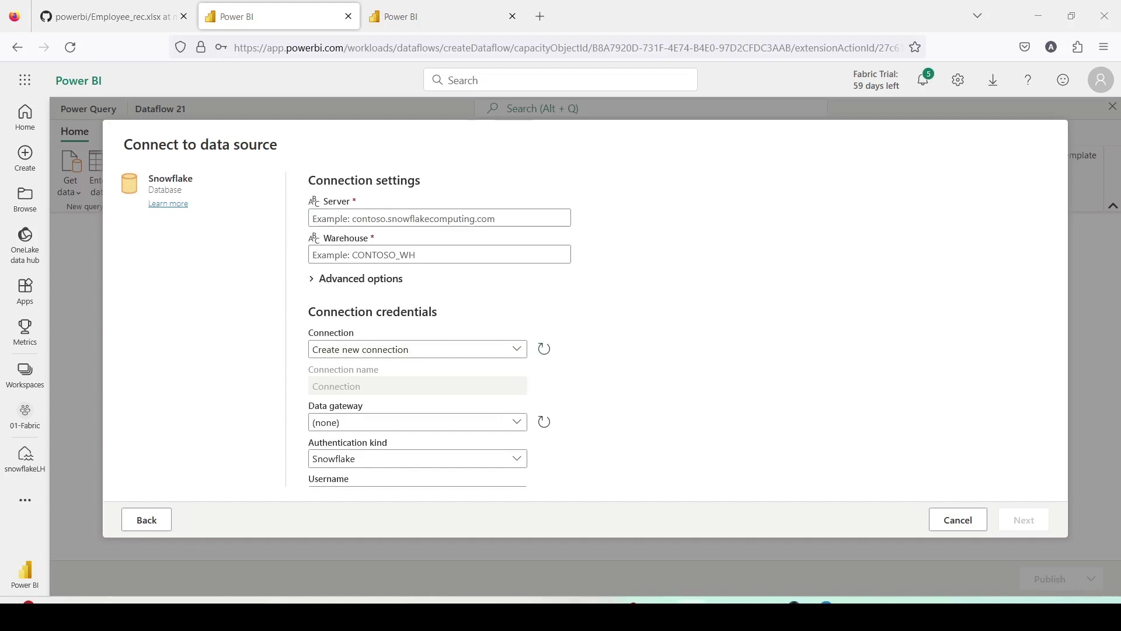
Step: Fill in the Snowflake account's server address and set the warehouse to COMPUTE_WH in the connection settings
{"action": "left_click", "coordinate": [466, 216]}
{"action": "type", "text": "wznswhg-ee45697.snowflakecomputing.com"}
{"action": "left_click", "coordinate": [525, 253]}
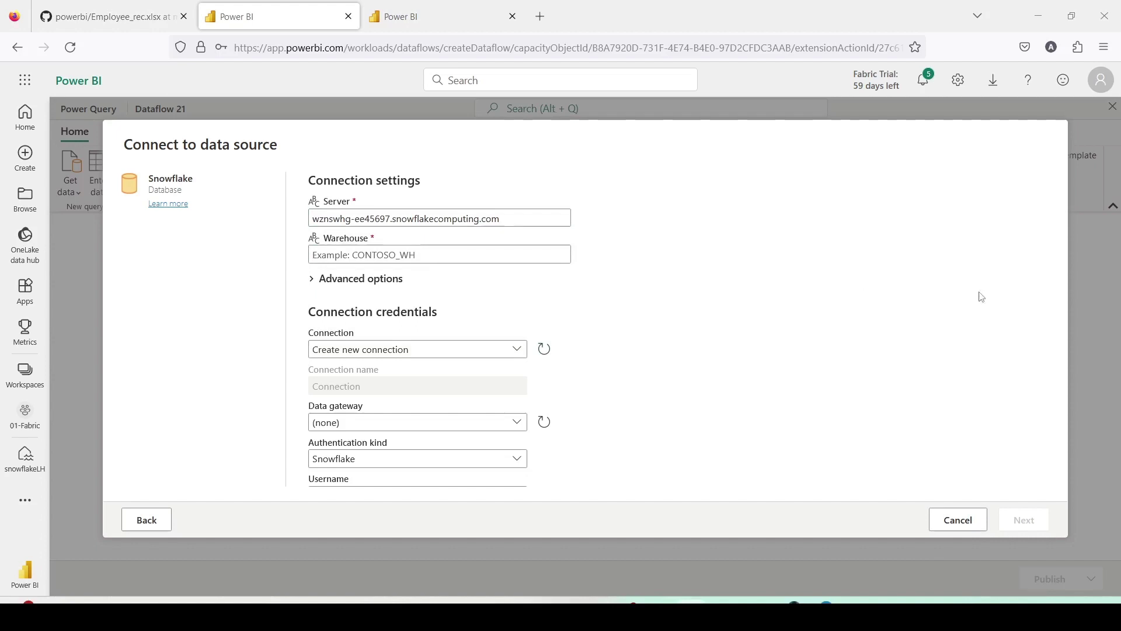
{"action": "left_click", "coordinate": [355, 253]}
{"action": "left_click", "coordinate": [354, 253]}
{"action": "type", "text": "COMPUTE_WH"}
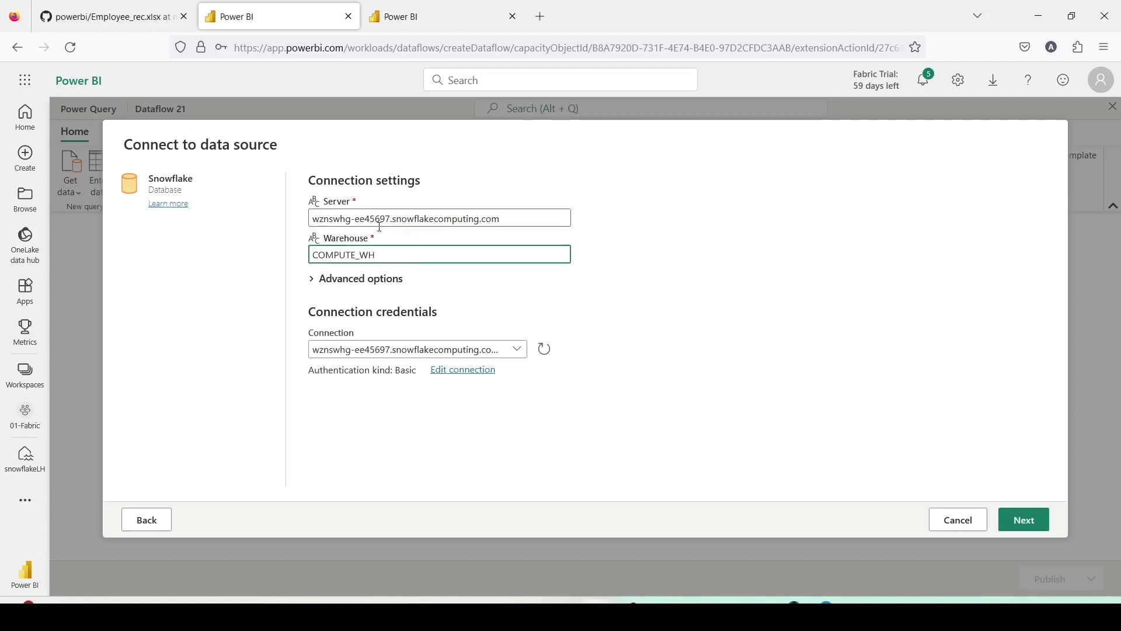
Step: Edit the Snowflake connection's credentials by entering the account username and password, and connect to the data source
{"action": "left_click", "coordinate": [476, 369]}
{"action": "scroll", "coordinate": [446, 413], "scroll_direction": "down", "scroll_amount": 2}
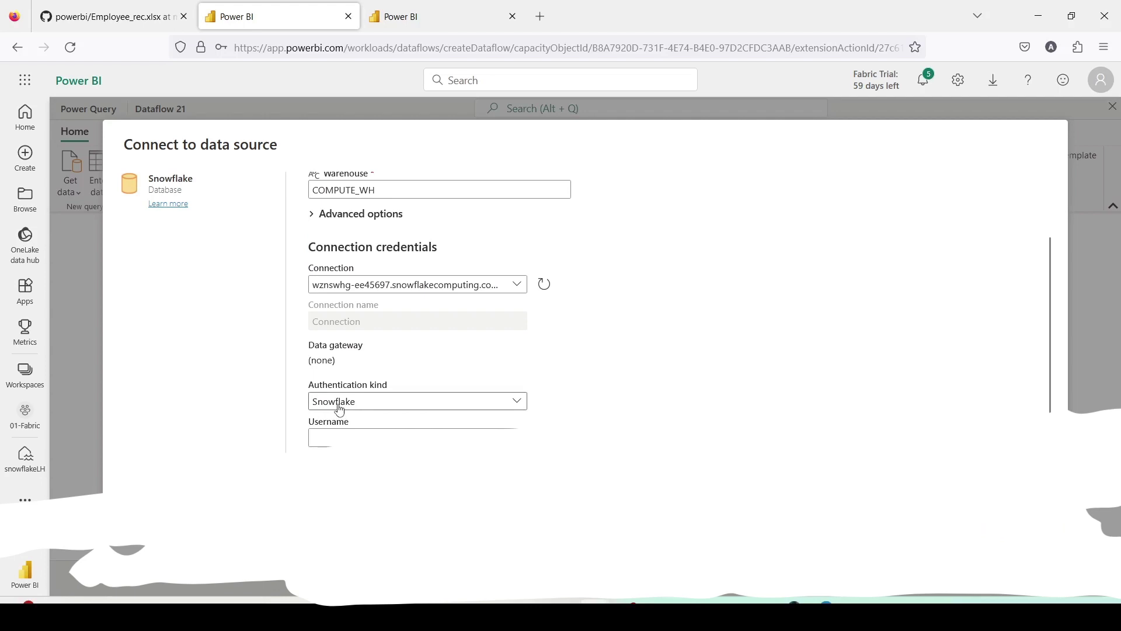
{"action": "left_click", "coordinate": [342, 439]}
{"action": "left_click", "coordinate": [748, 372]}
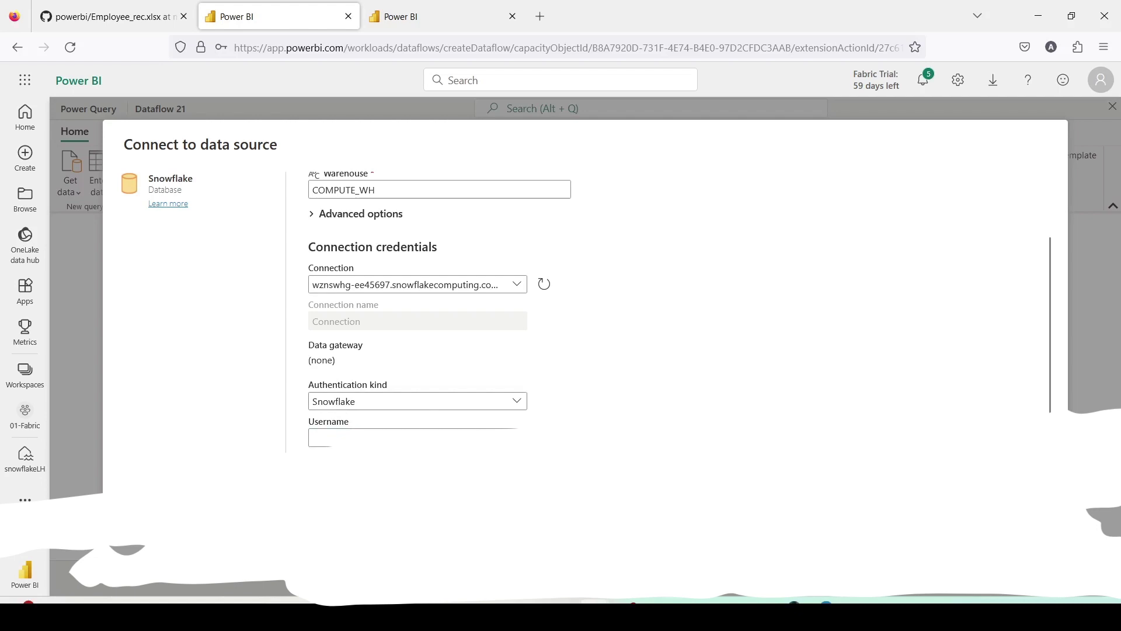
{"action": "left_click", "coordinate": [408, 438]}
{"action": "type", "text": "Sharan"}
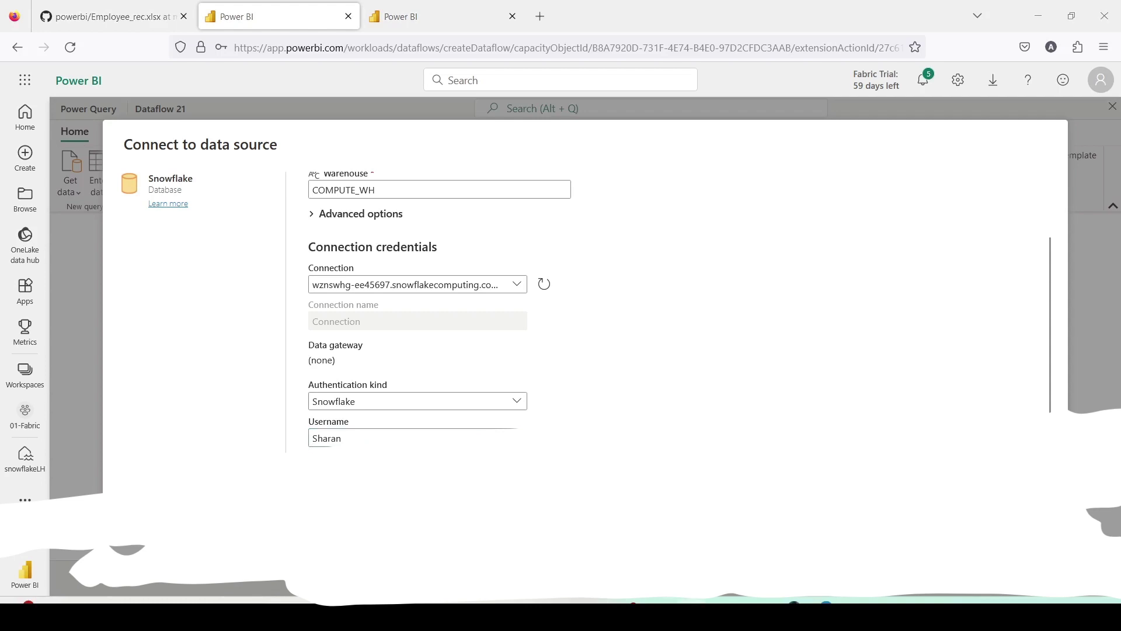
{"action": "left_click", "coordinate": [386, 474]}
{"action": "key", "text": "Down"}
{"action": "key", "text": "Return"}
{"action": "left_click", "coordinate": [1022, 517]}
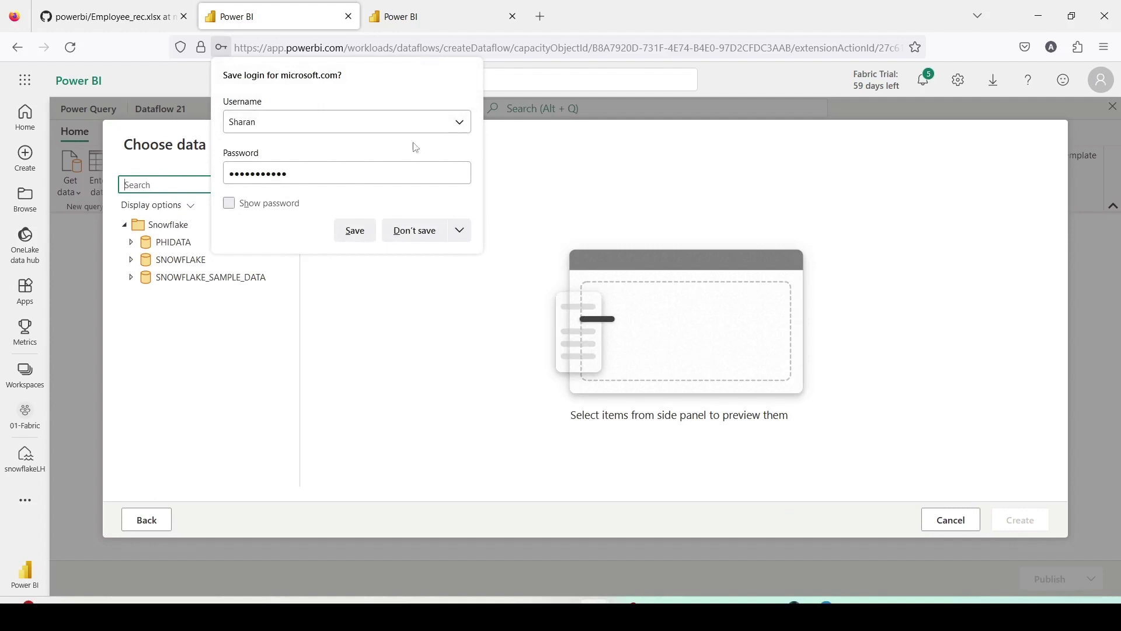
Step: Decline saving the login, select the CUSTOMER, GEOGRAPHY, ITEM and SALES tables from the PHI schema of PHIDATA, and create their queries
{"action": "left_click", "coordinate": [415, 230]}
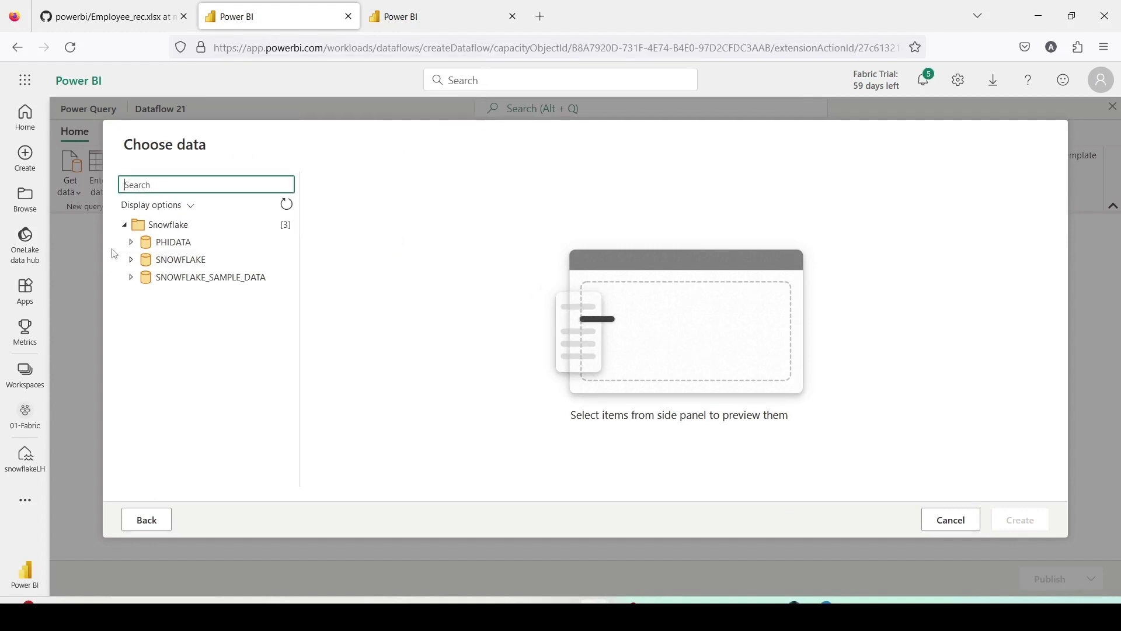
{"action": "left_click", "coordinate": [132, 242]}
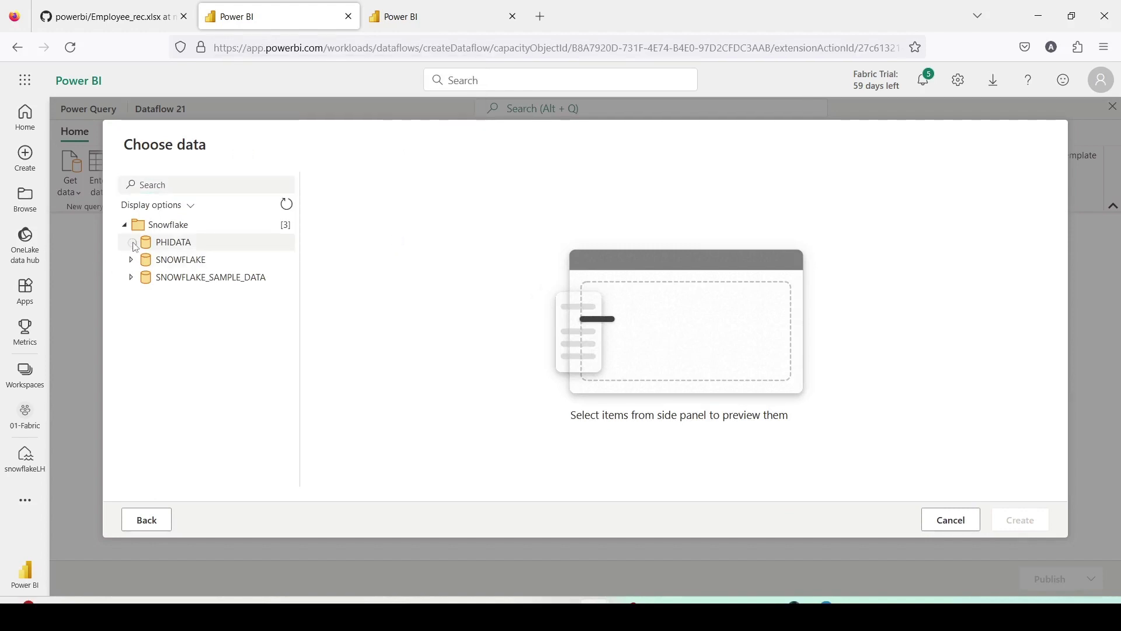
{"action": "left_click", "coordinate": [140, 264]}
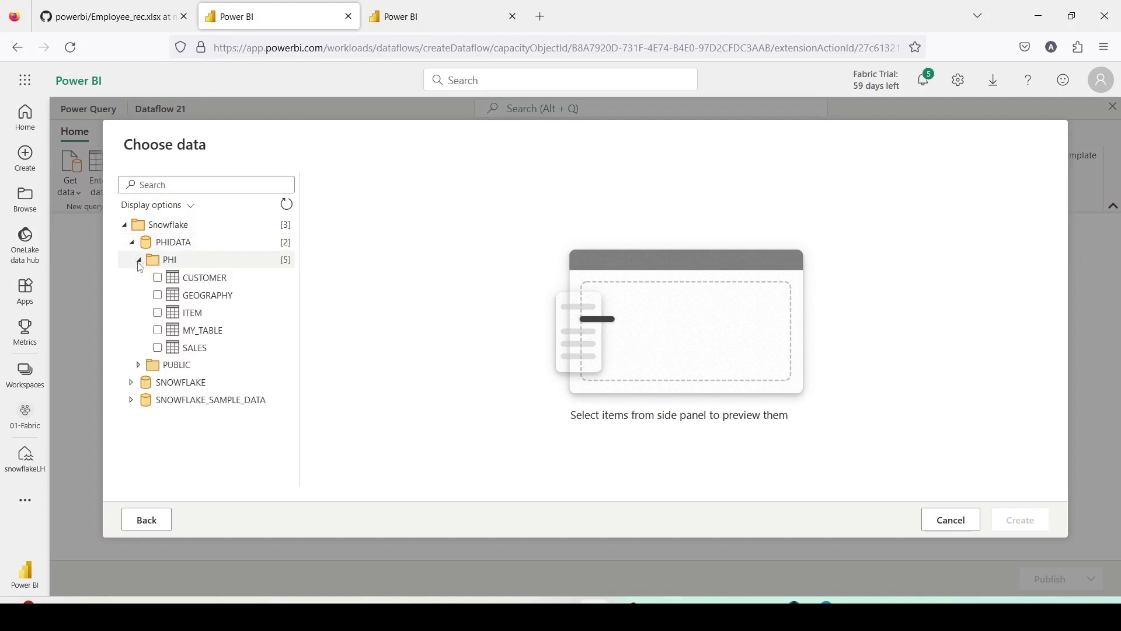
{"action": "left_click", "coordinate": [199, 286]}
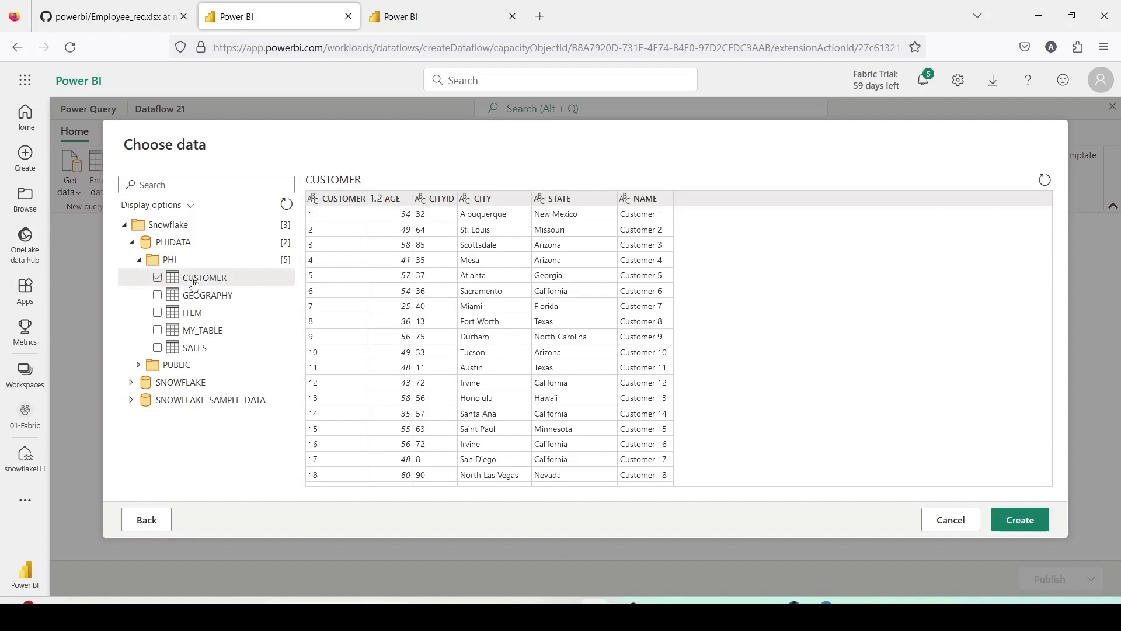
{"action": "left_click", "coordinate": [158, 279]}
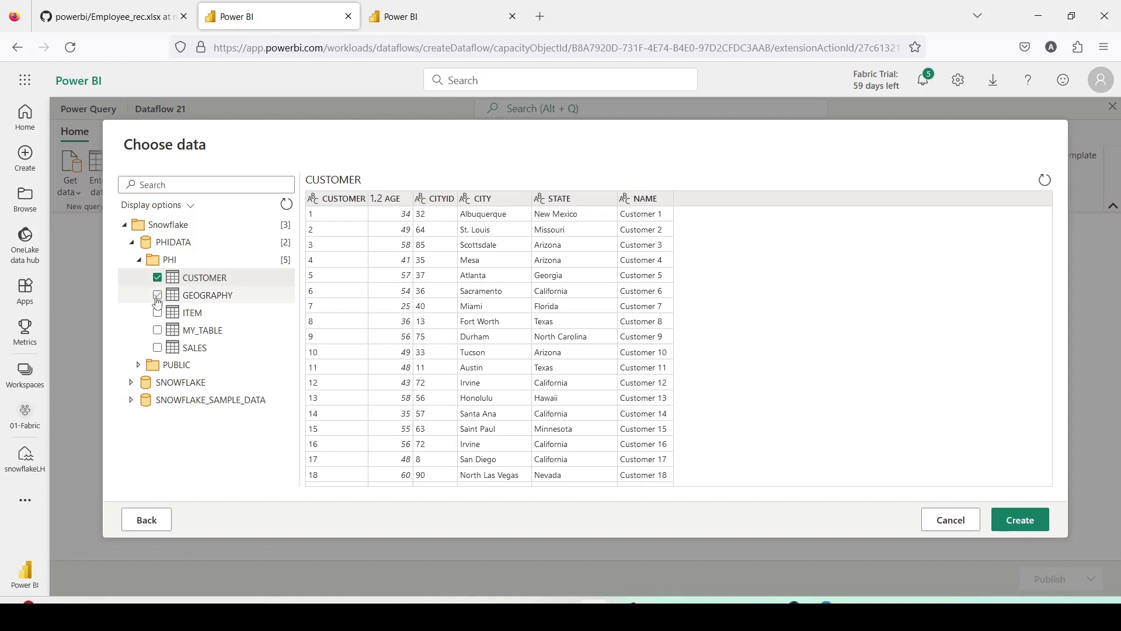
{"action": "left_click", "coordinate": [158, 296]}
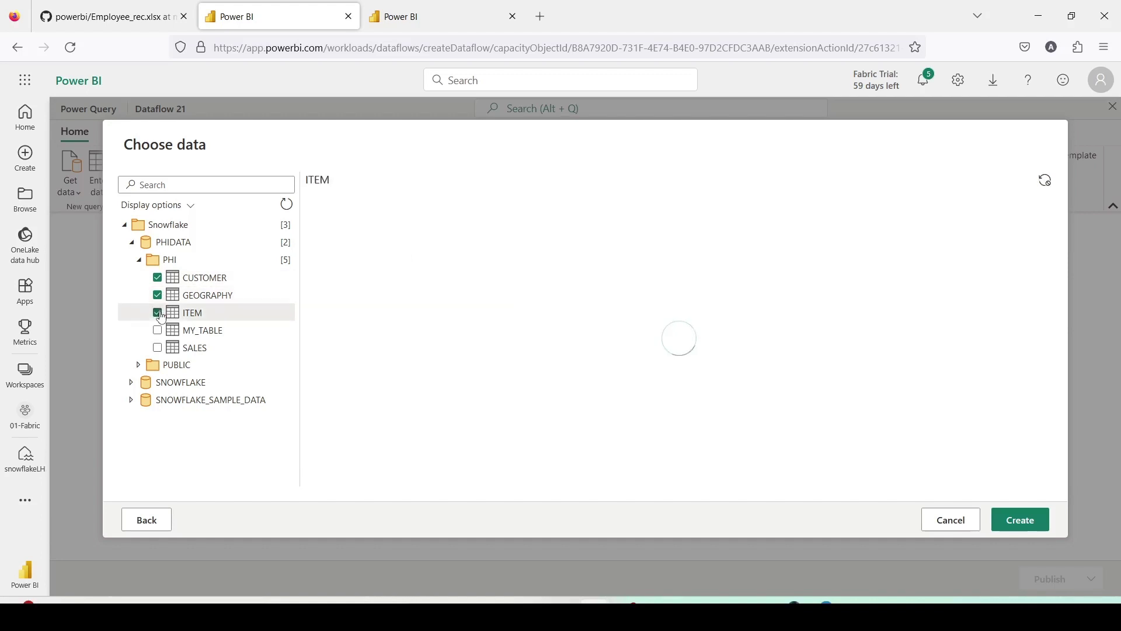
{"action": "left_click", "coordinate": [158, 348]}
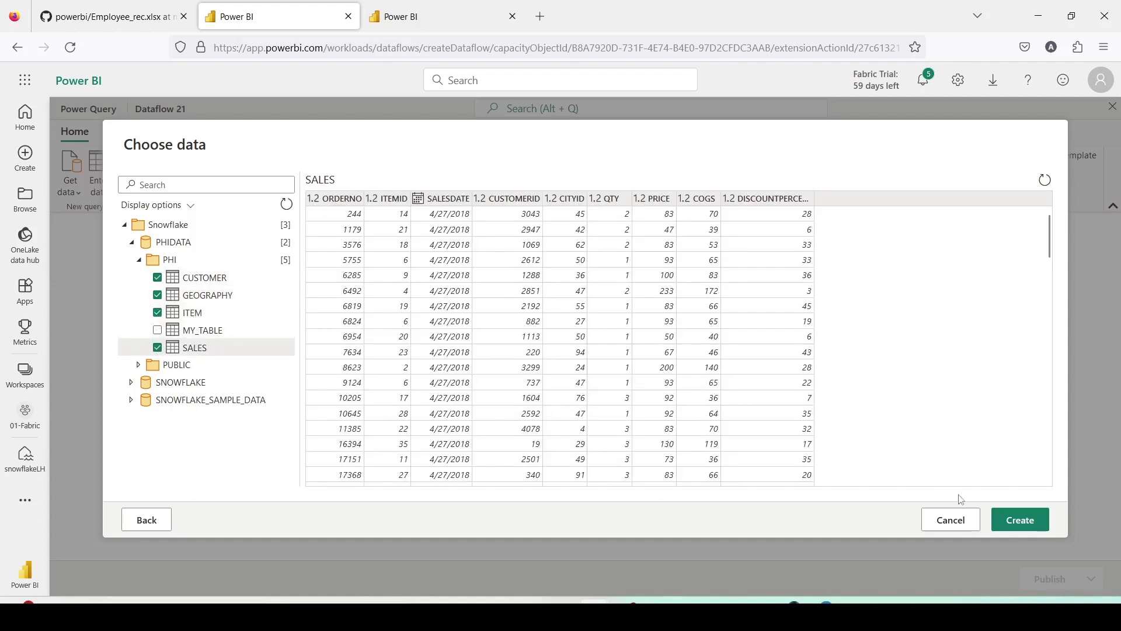
{"action": "left_click", "coordinate": [1021, 524]}
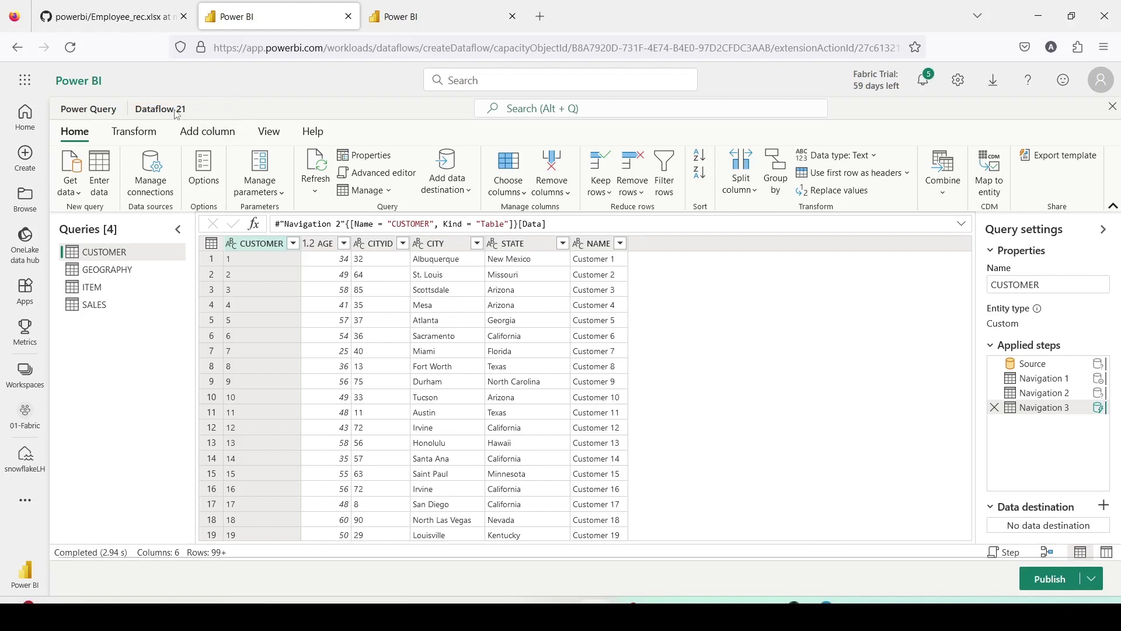
Step: Review the columns of the CUSTOMER query one by one and widen its NAME column
{"action": "double_click", "coordinate": [260, 243]}
{"action": "left_click", "coordinate": [325, 244]}
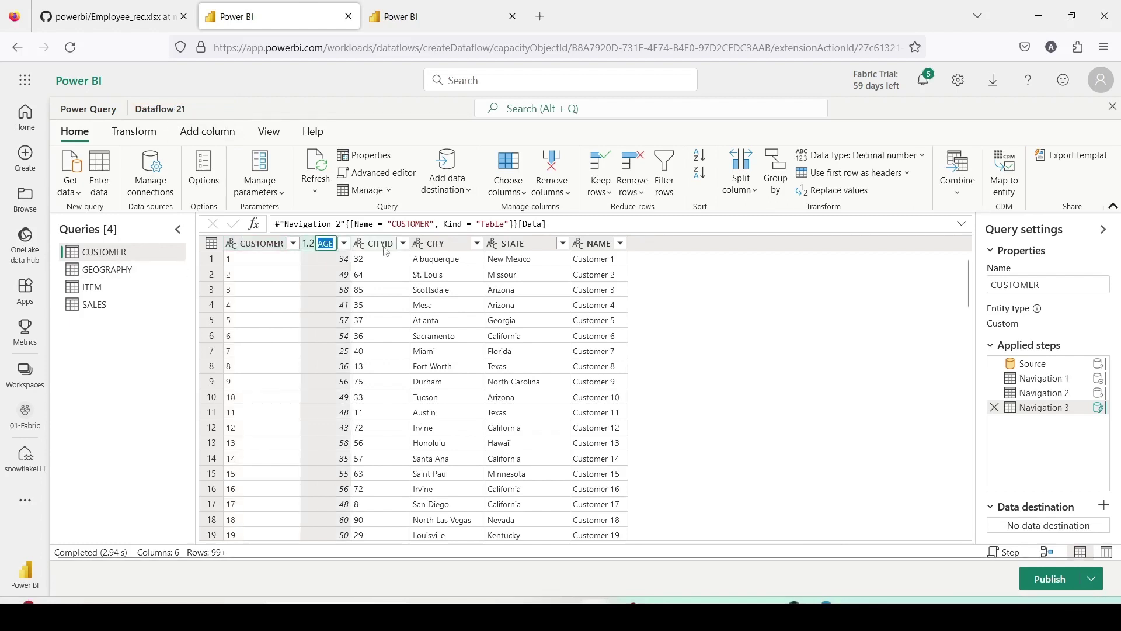
{"action": "double_click", "coordinate": [378, 243]}
{"action": "double_click", "coordinate": [448, 244]}
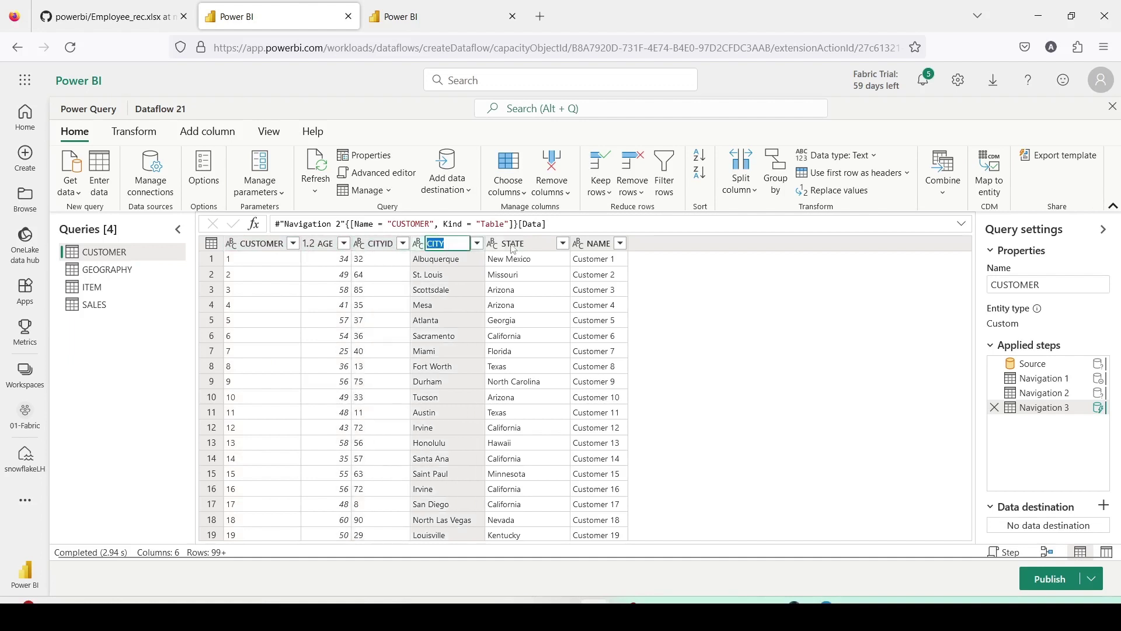
{"action": "double_click", "coordinate": [519, 243]}
{"action": "double_click", "coordinate": [596, 245]}
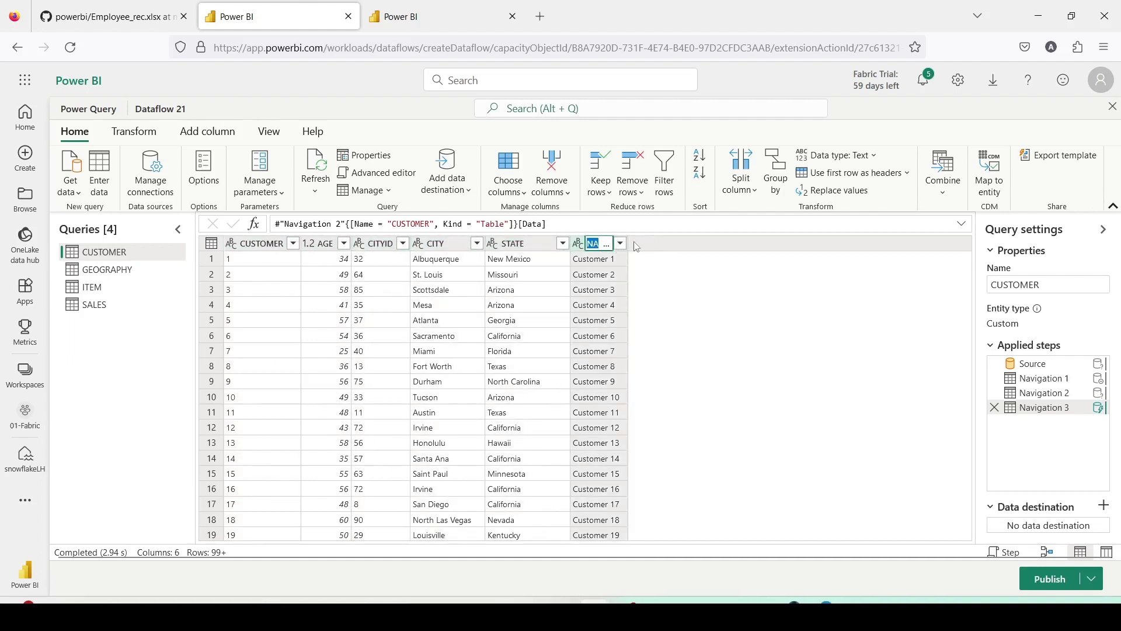
{"action": "left_click_drag", "start_coordinate": [629, 243], "coordinate": [718, 242]}
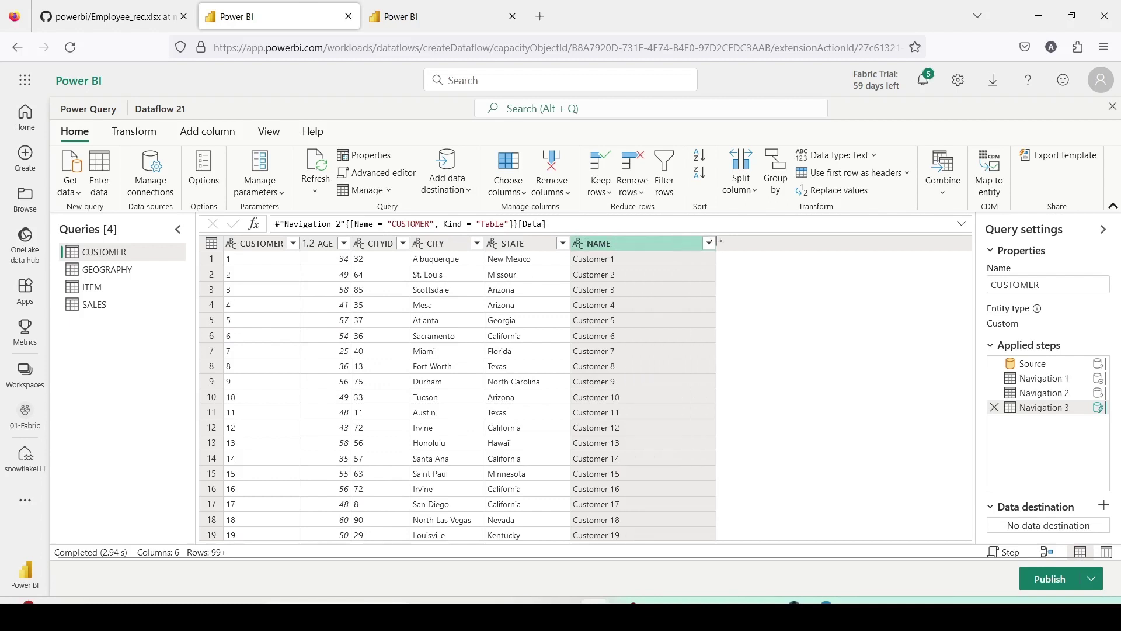
{"action": "double_click", "coordinate": [622, 250]}
Step: Review the columns of the GEOGRAPHY, ITEM and SALES queries, ending on the discount percent column in SALES
{"action": "left_click", "coordinate": [86, 271]}
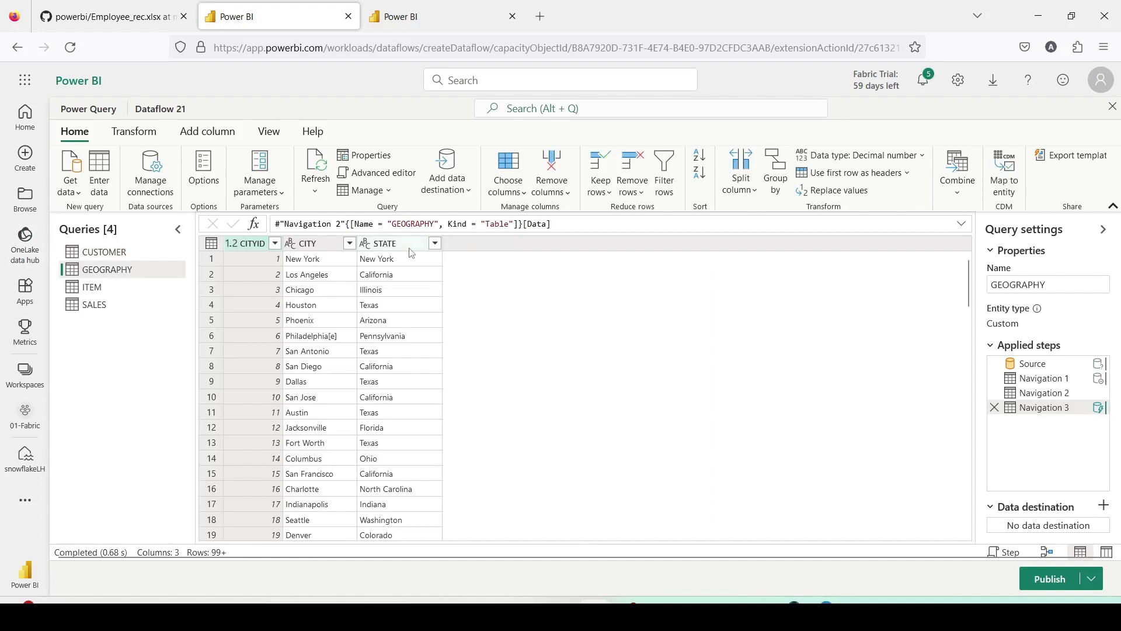
{"action": "double_click", "coordinate": [398, 243]}
{"action": "left_click", "coordinate": [331, 245]}
{"action": "double_click", "coordinate": [245, 243]}
{"action": "left_click", "coordinate": [107, 290]}
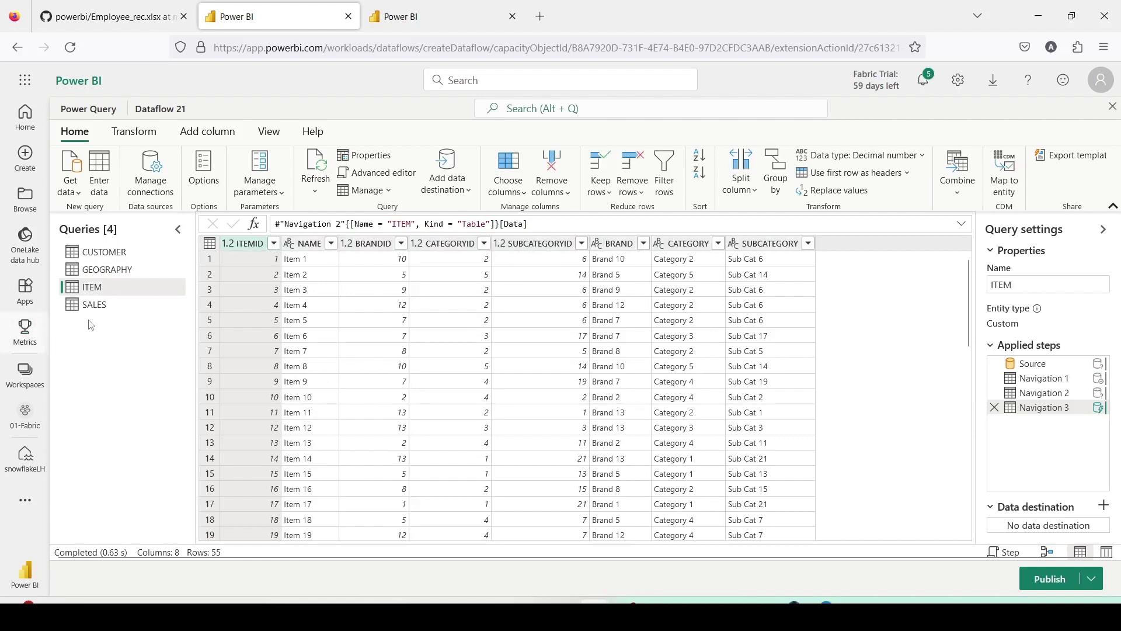
{"action": "left_click", "coordinate": [97, 304]}
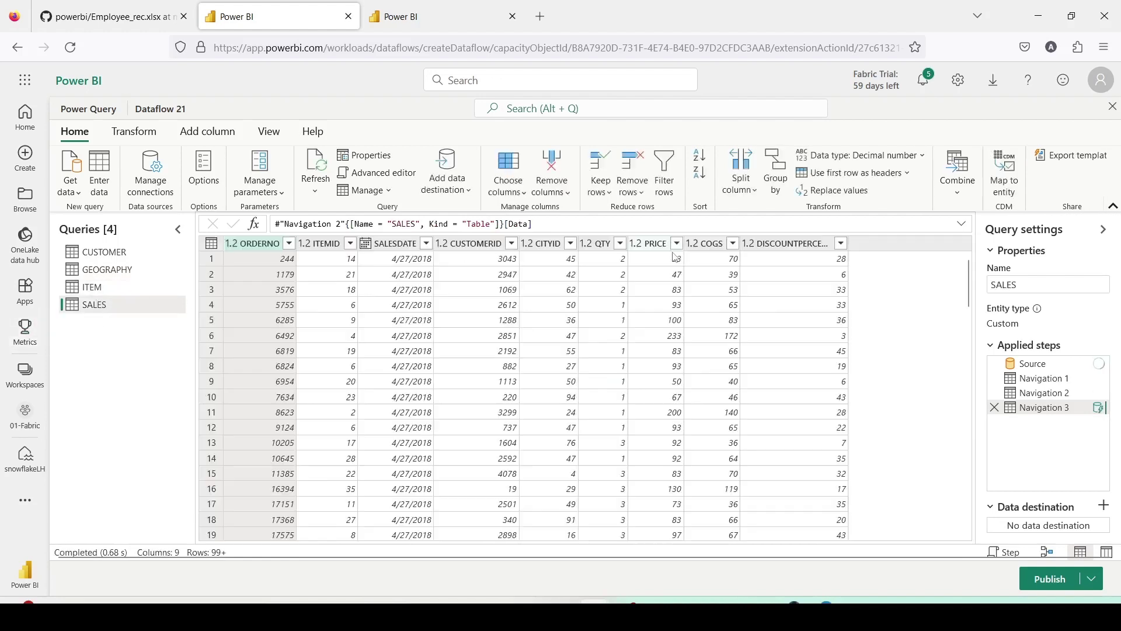
{"action": "left_click", "coordinate": [788, 251]}
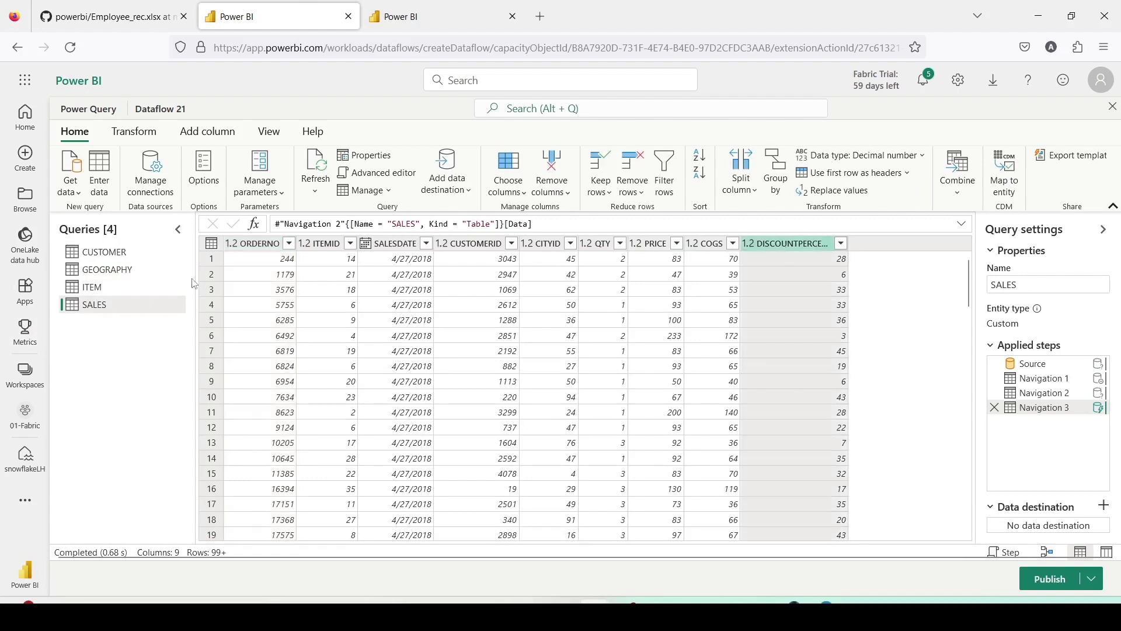
Step: Add a custom column GROSSAMOUNT with the formula [QTY]*[PRICE] to the SALES query and set its data type to Decimal number
{"action": "left_click", "coordinate": [209, 132]}
{"action": "left_click", "coordinate": [137, 188]}
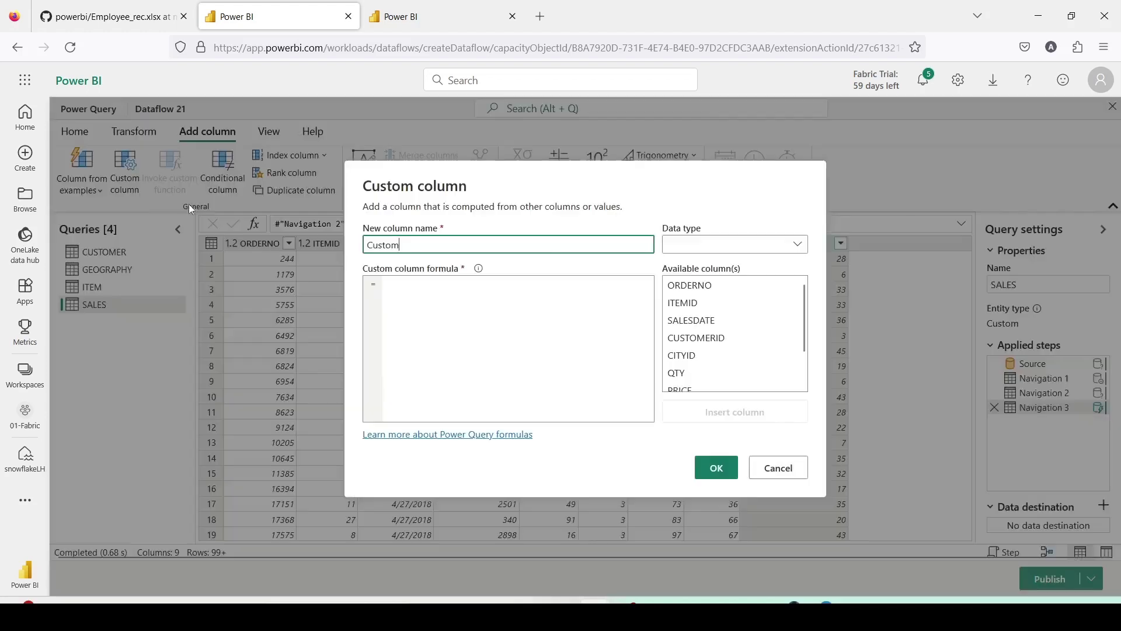
{"action": "double_click", "coordinate": [396, 250]}
{"action": "type", "text": "G"}
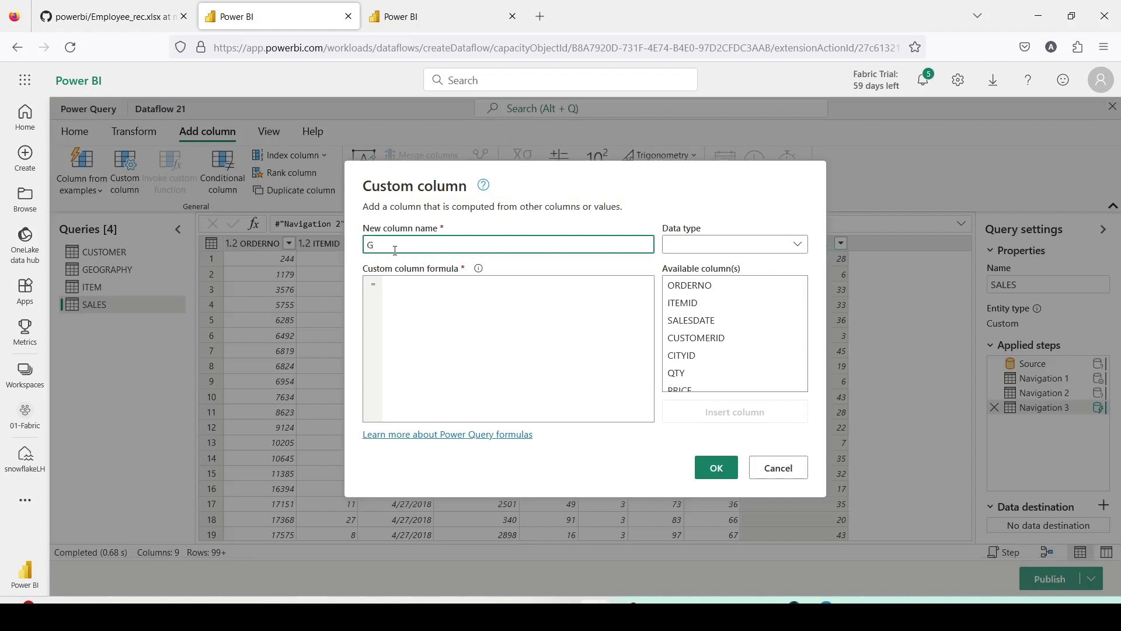
{"action": "type", "text": "ORSAMOUNT"}
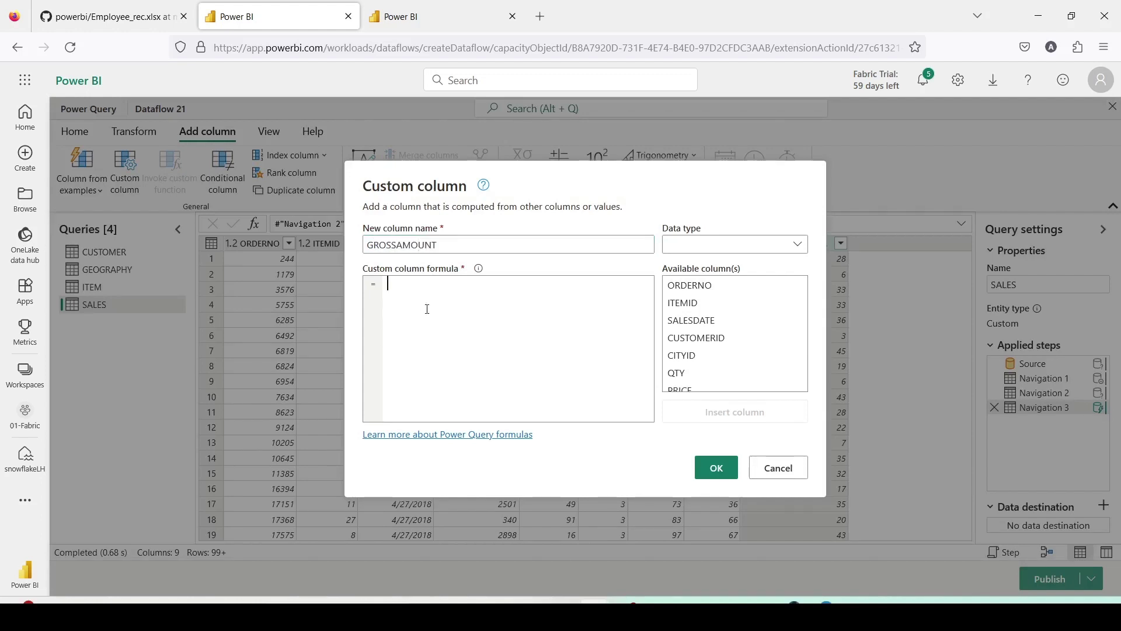
{"action": "double_click", "coordinate": [676, 373]}
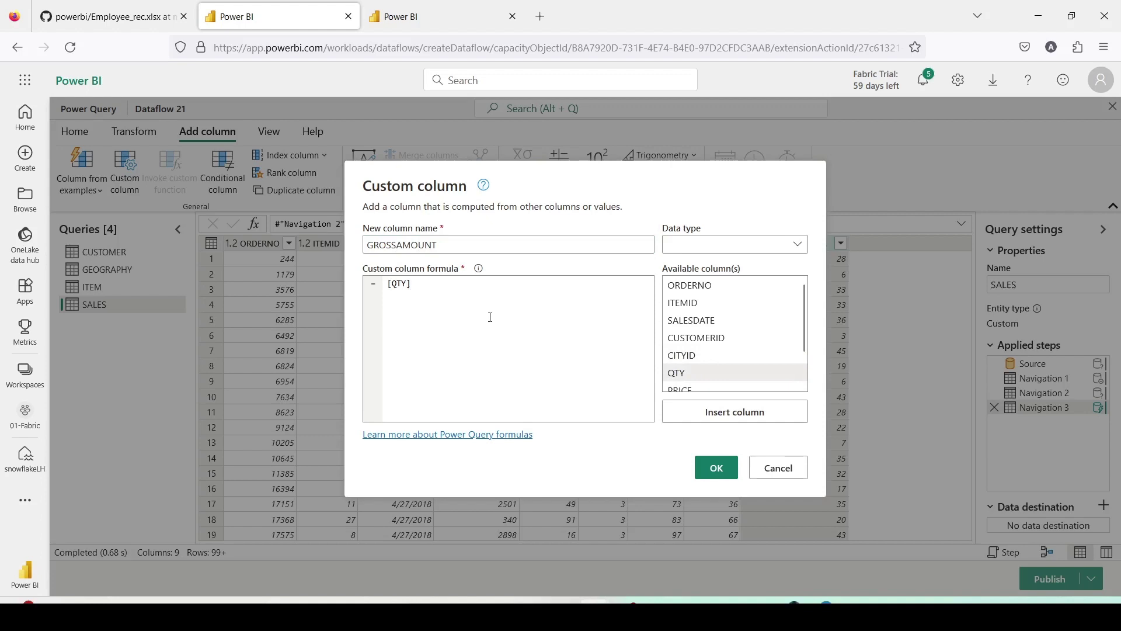
{"action": "scroll", "coordinate": [702, 366], "scroll_direction": "down", "scroll_amount": 2}
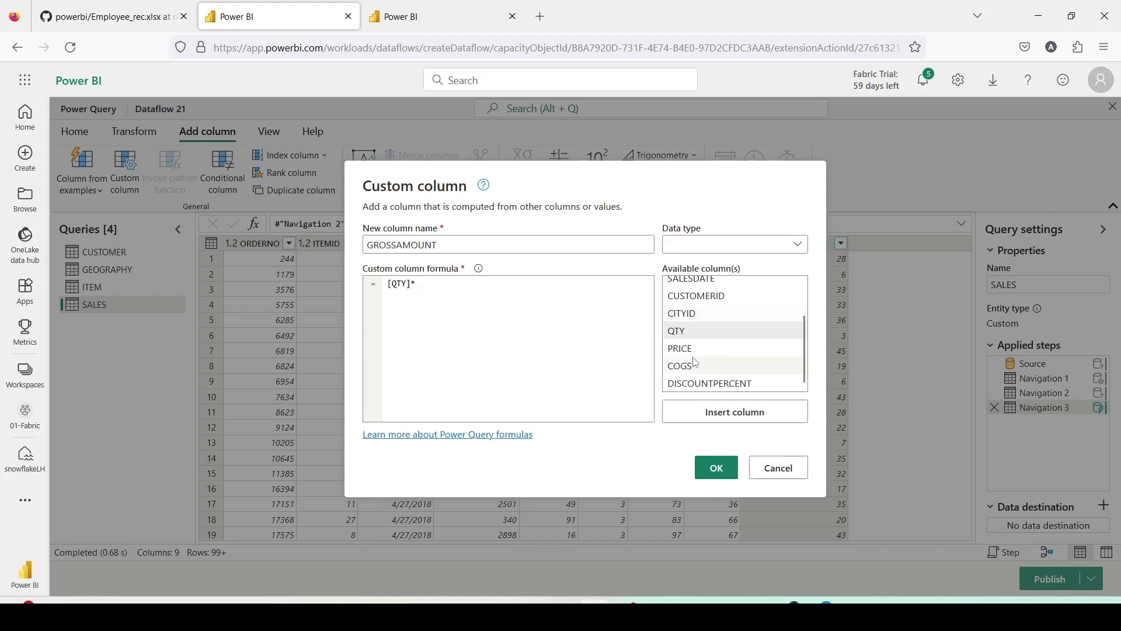
{"action": "double_click", "coordinate": [680, 348]}
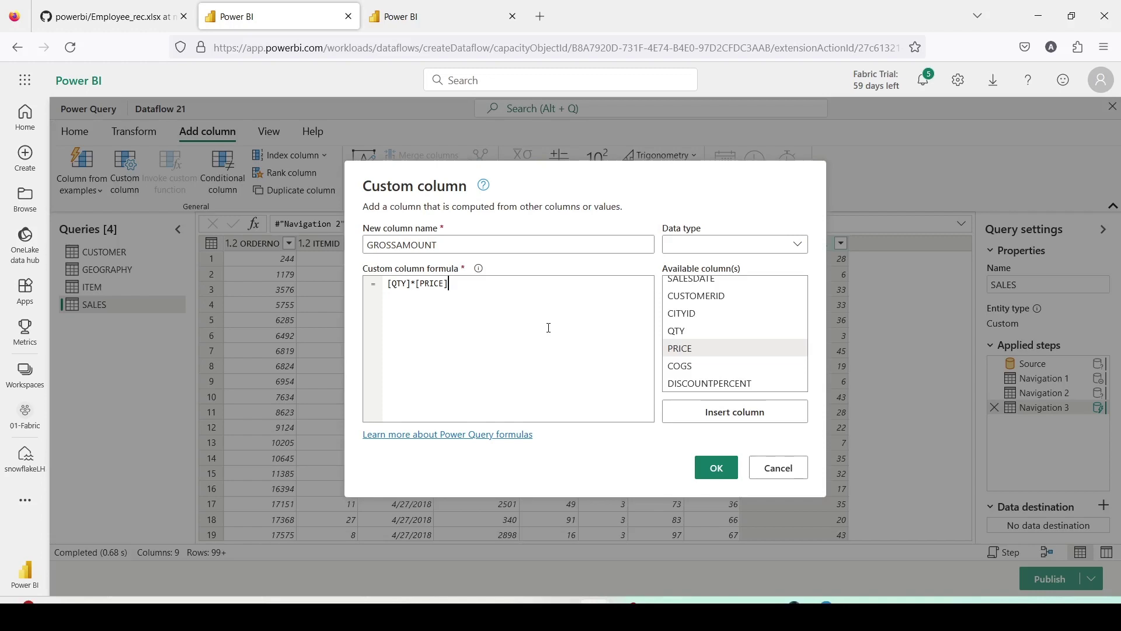
{"action": "left_click", "coordinate": [718, 467]}
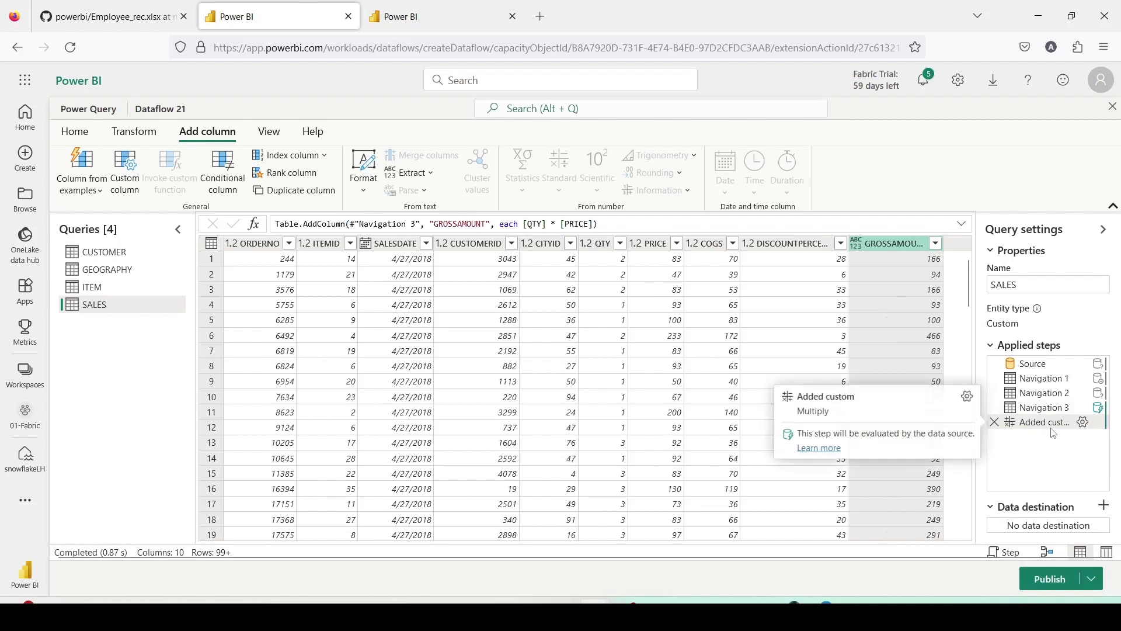
{"action": "left_click", "coordinate": [856, 244]}
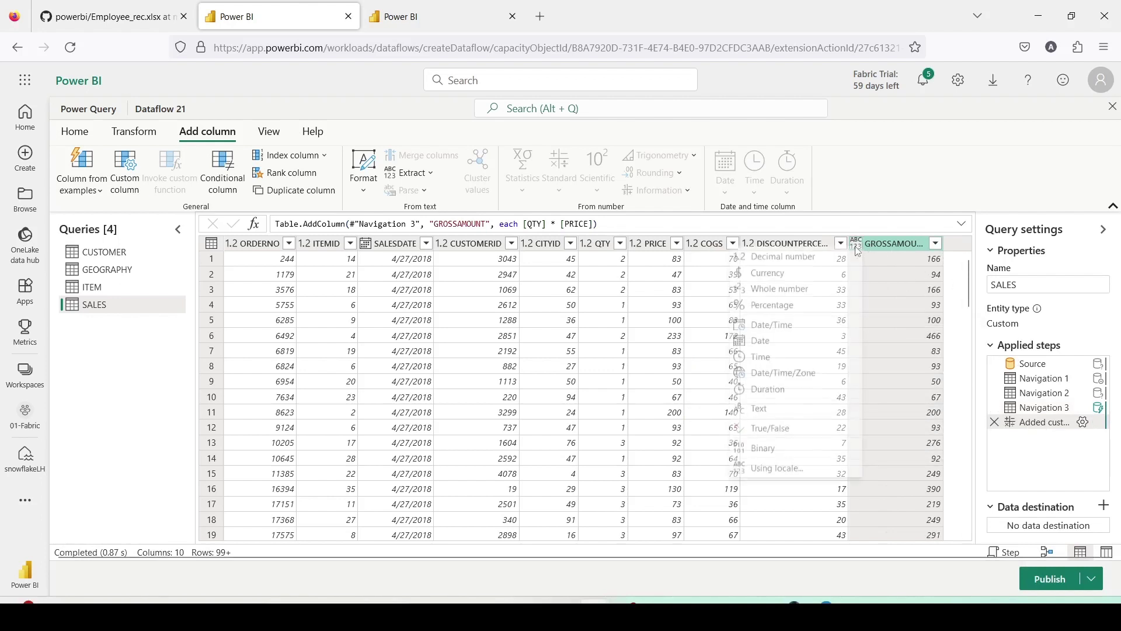
{"action": "left_click", "coordinate": [792, 263]}
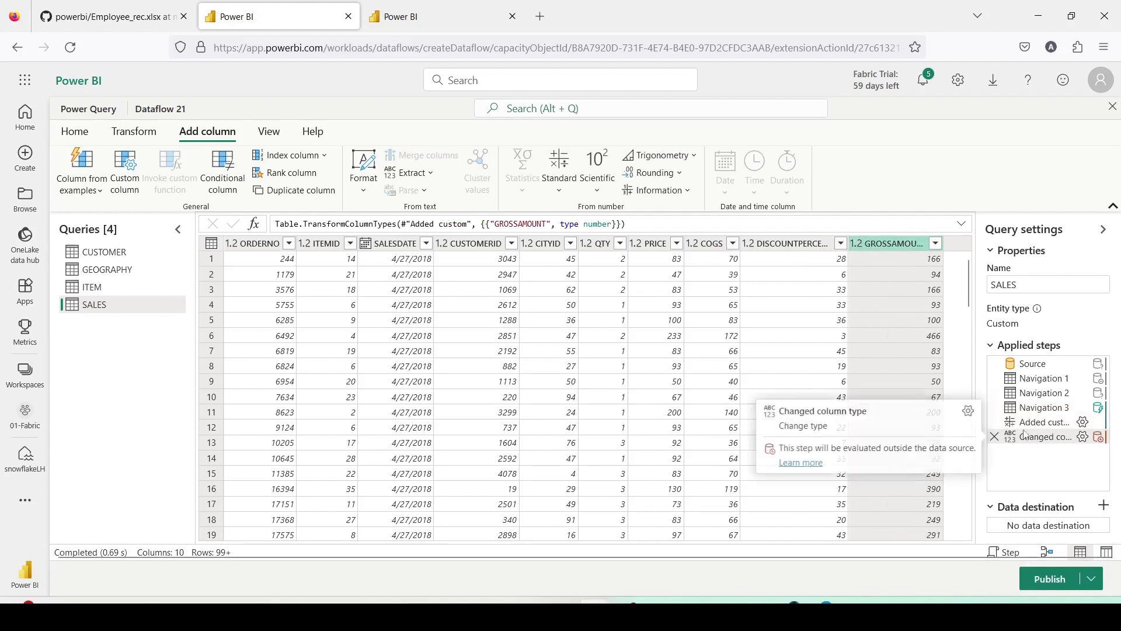
Step: Examine where the SALES query's column type change is evaluated and check the custom column step's Multiply settings without changing them
{"action": "mouse_move", "coordinate": [1067, 438]}
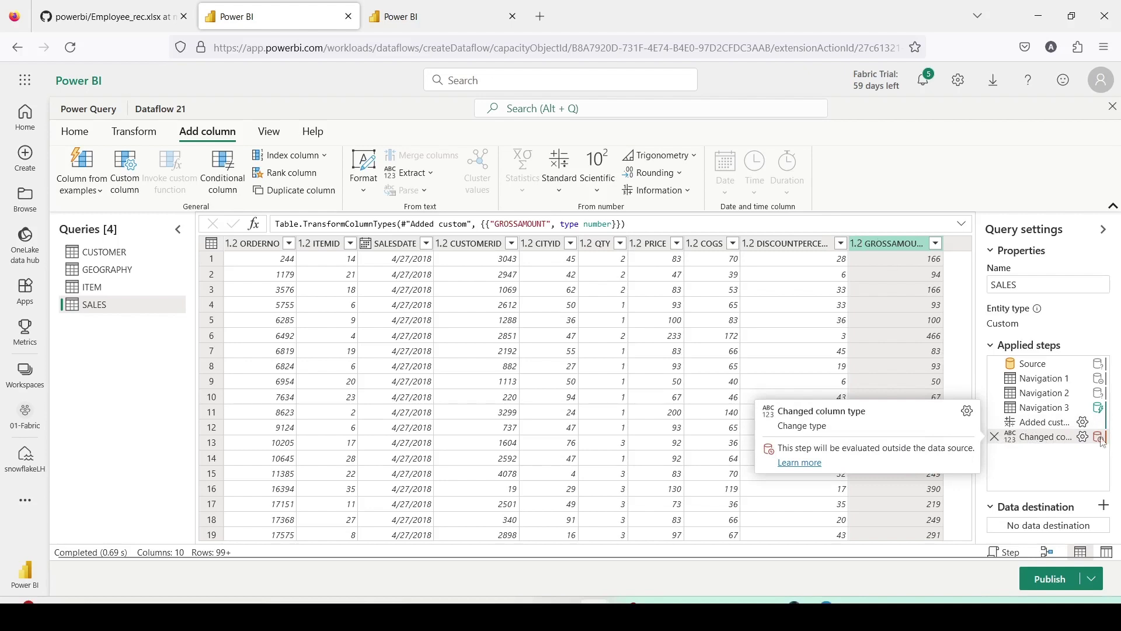
{"action": "left_click", "coordinate": [1084, 423]}
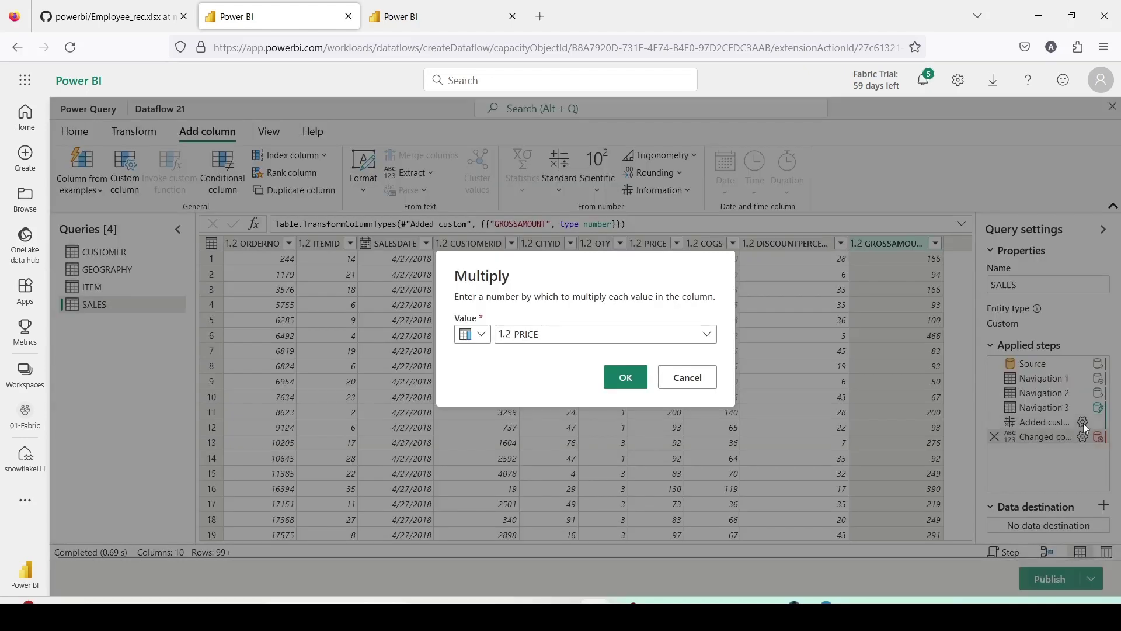
{"action": "left_click", "coordinate": [479, 340]}
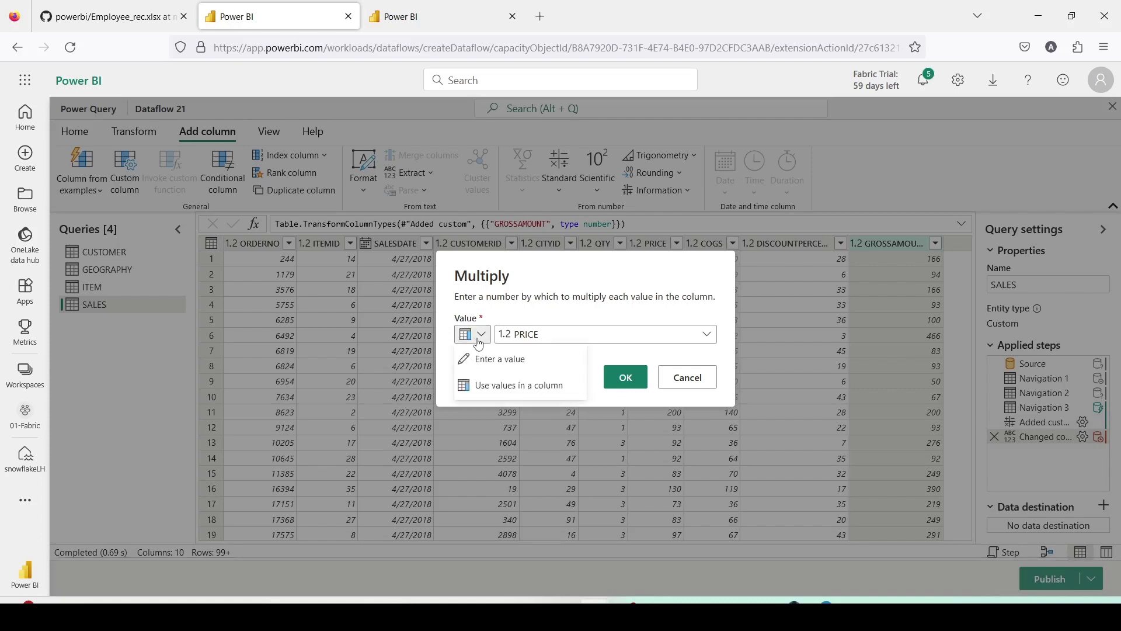
{"action": "left_click", "coordinate": [694, 377]}
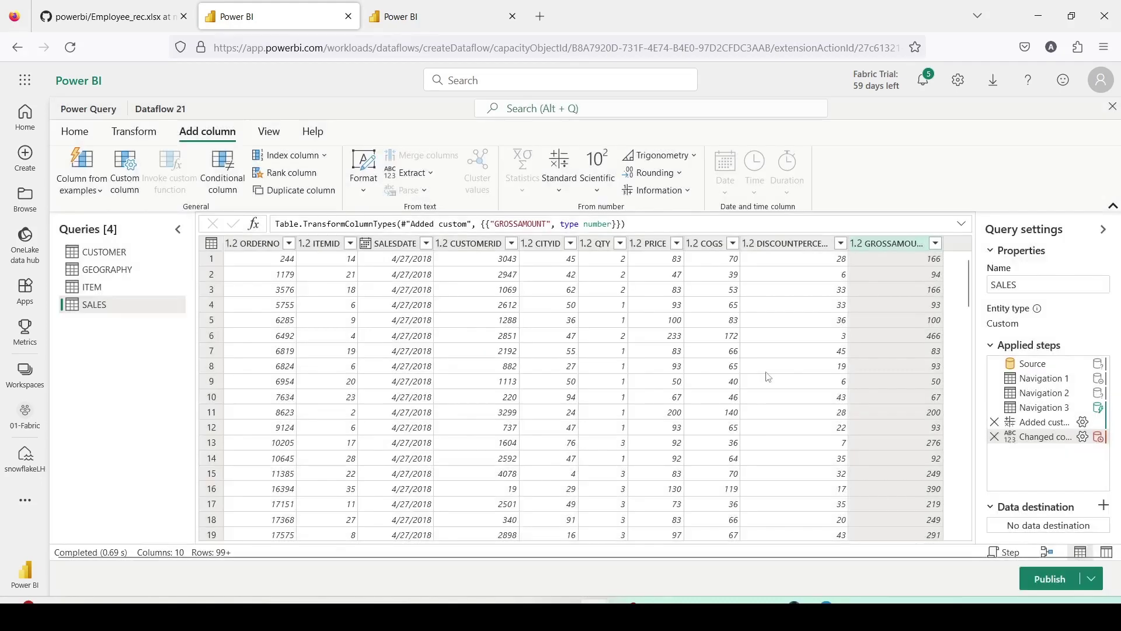
{"action": "mouse_move", "coordinate": [1101, 441]}
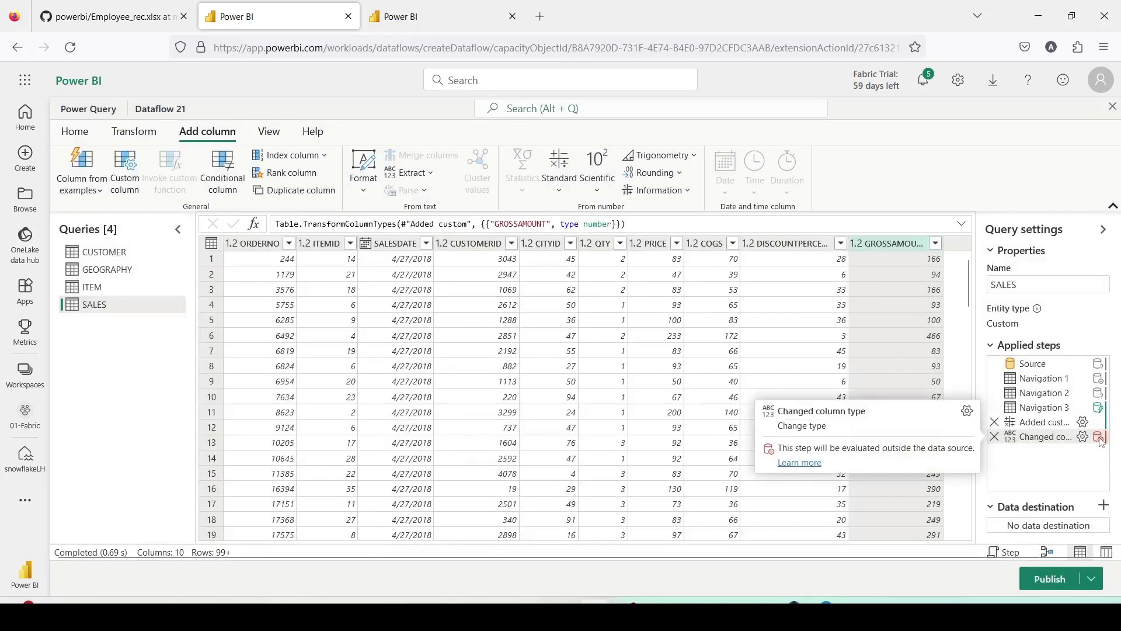
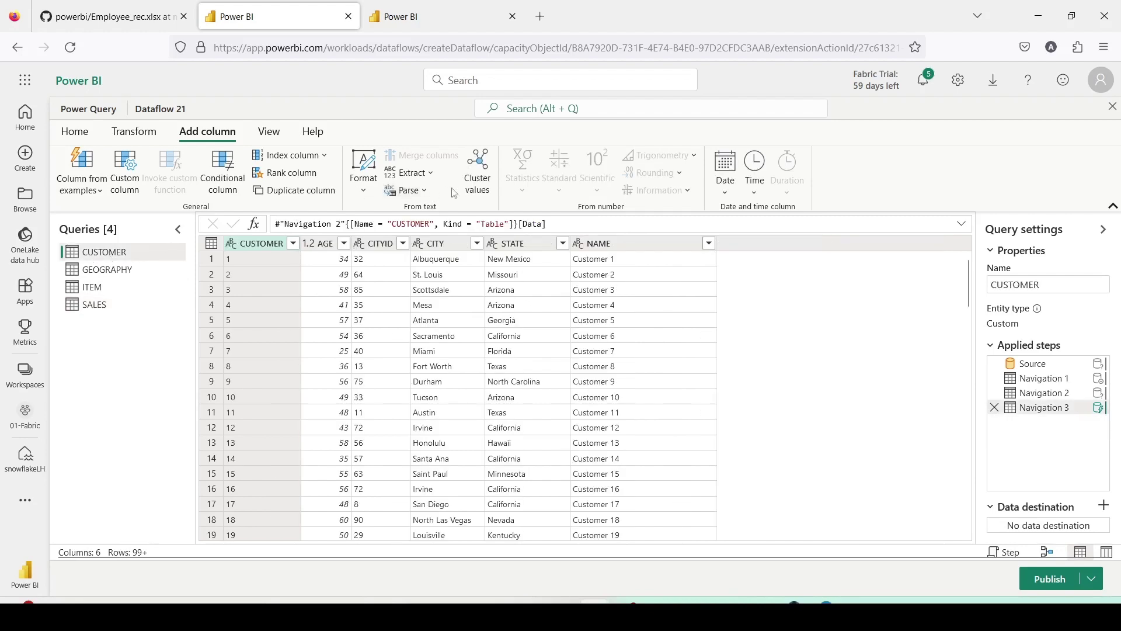
Step: Set the CUSTOMER query's data destination to a new CUSTOMER table in the snowflakeWH1 warehouse of 01-Fabric, with the Replace update method
{"action": "left_click", "coordinate": [83, 138]}
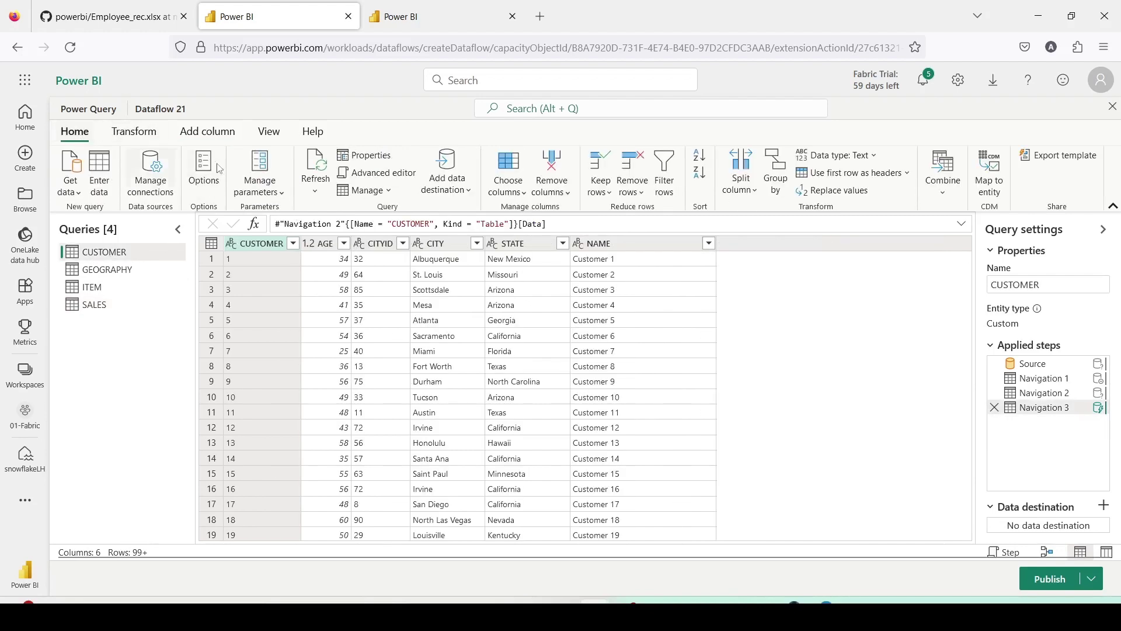
{"action": "left_click", "coordinate": [469, 196]}
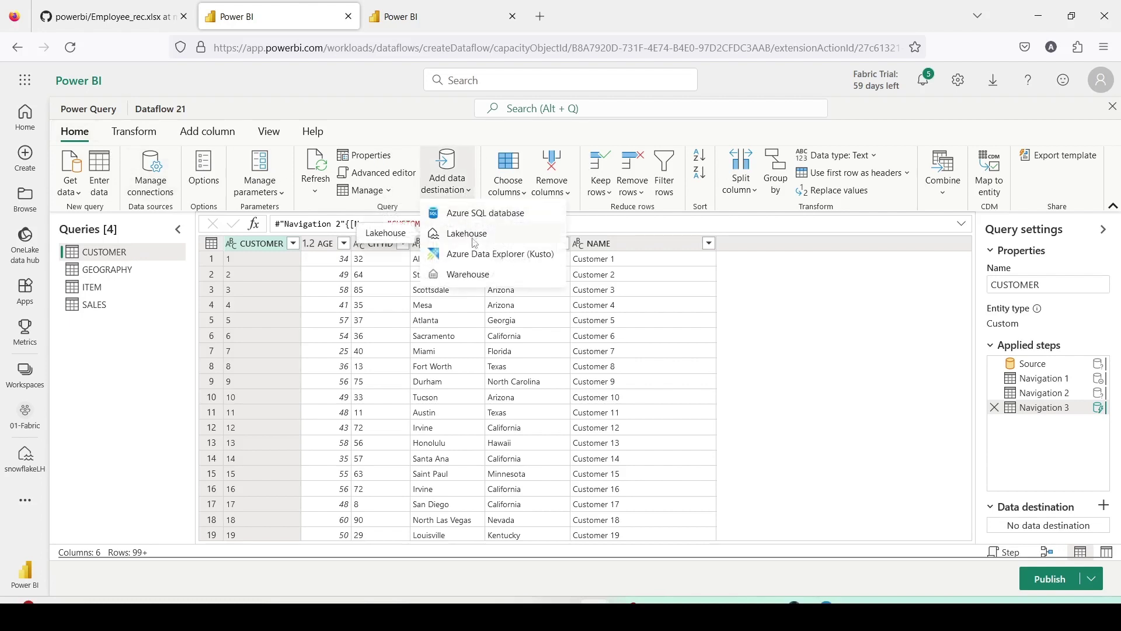
{"action": "left_click", "coordinate": [473, 273]}
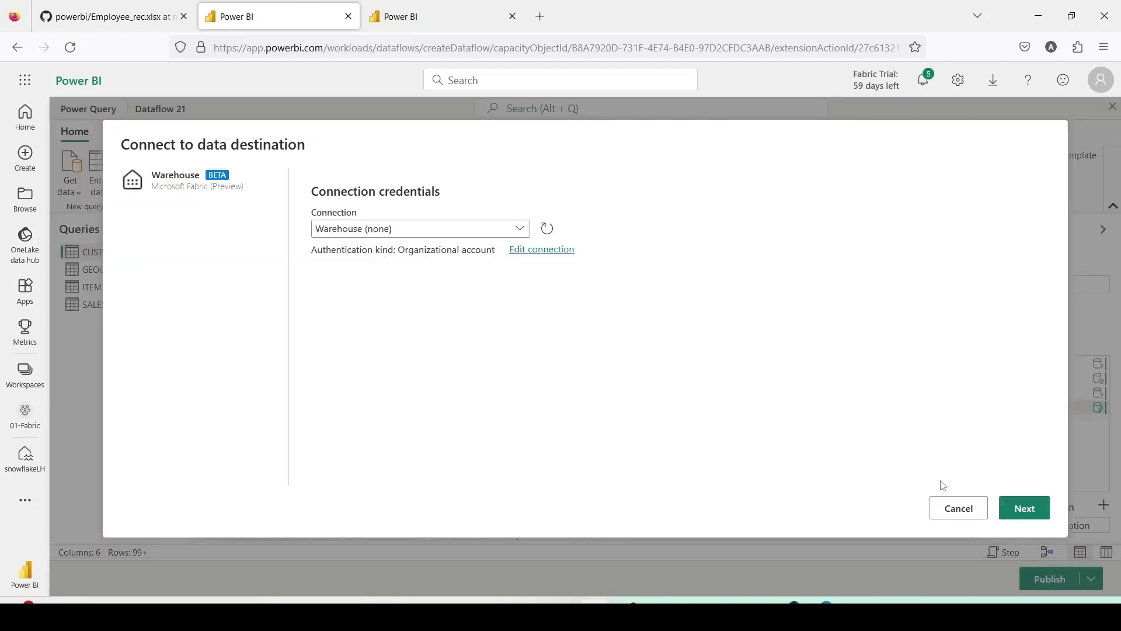
{"action": "left_click", "coordinate": [1023, 508]}
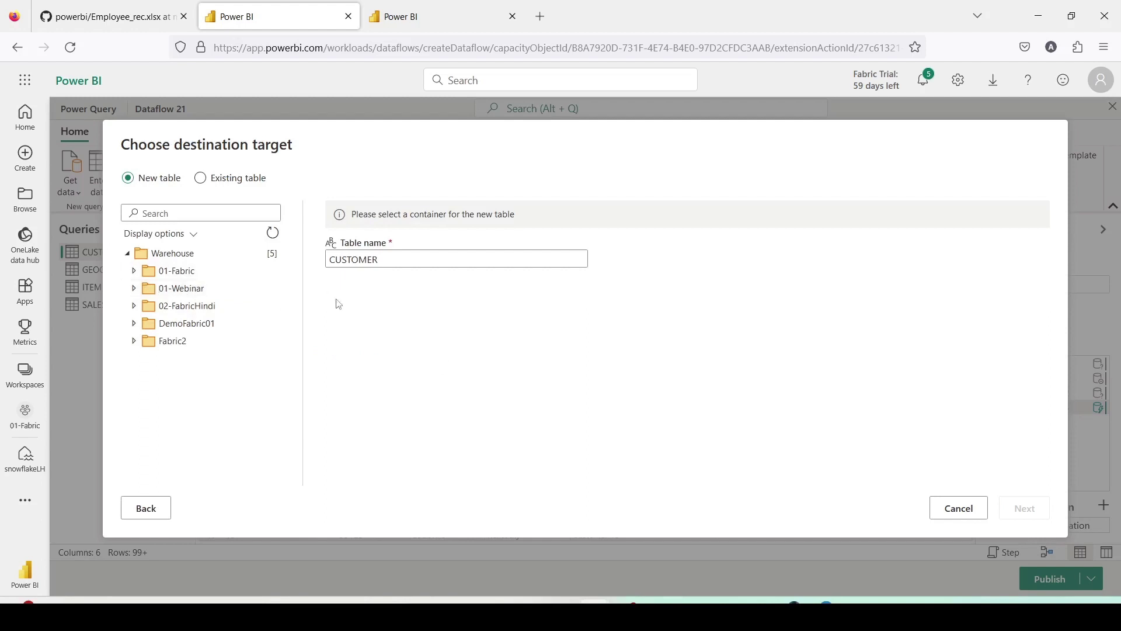
{"action": "left_click", "coordinate": [135, 272]}
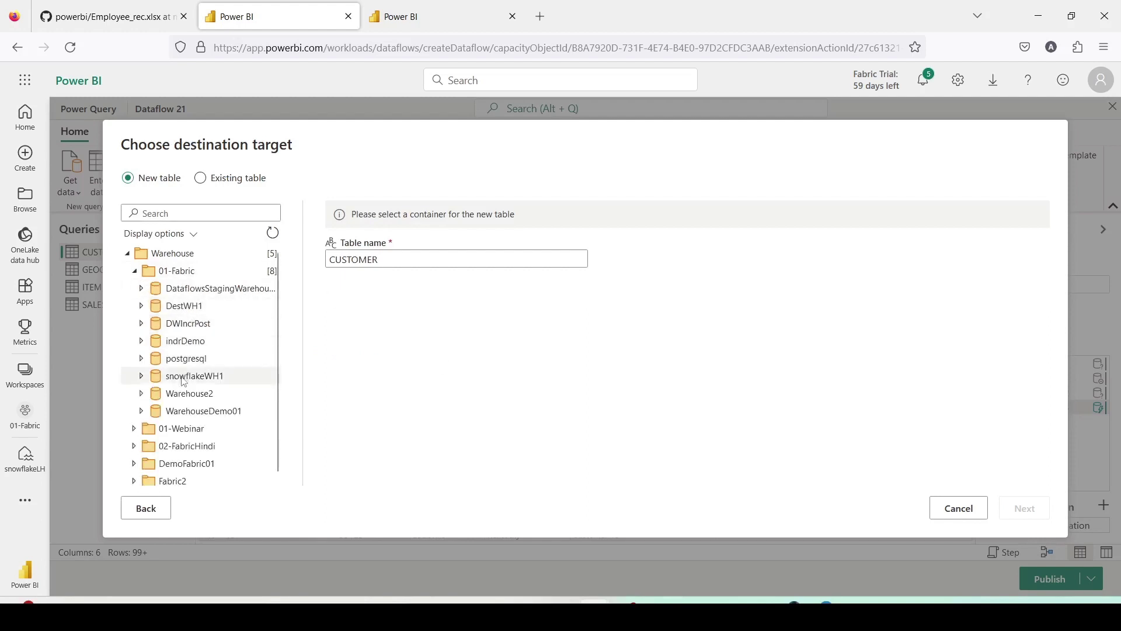
{"action": "left_click", "coordinate": [184, 377]}
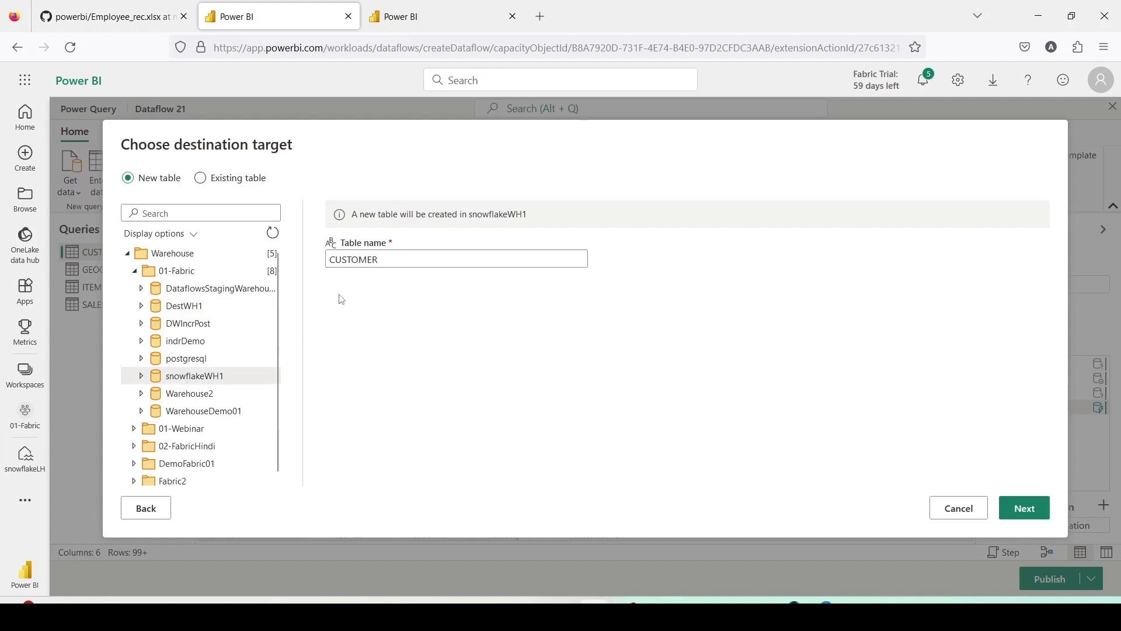
{"action": "left_click", "coordinate": [396, 263]}
{"action": "left_click", "coordinate": [1011, 504]}
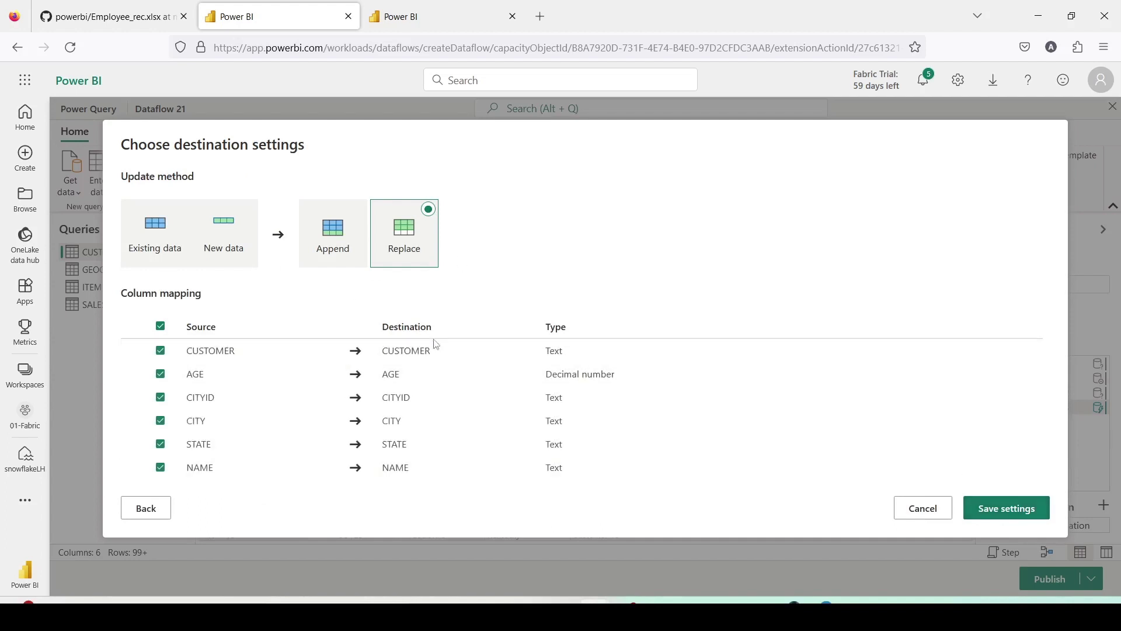
{"action": "left_click", "coordinate": [995, 515]}
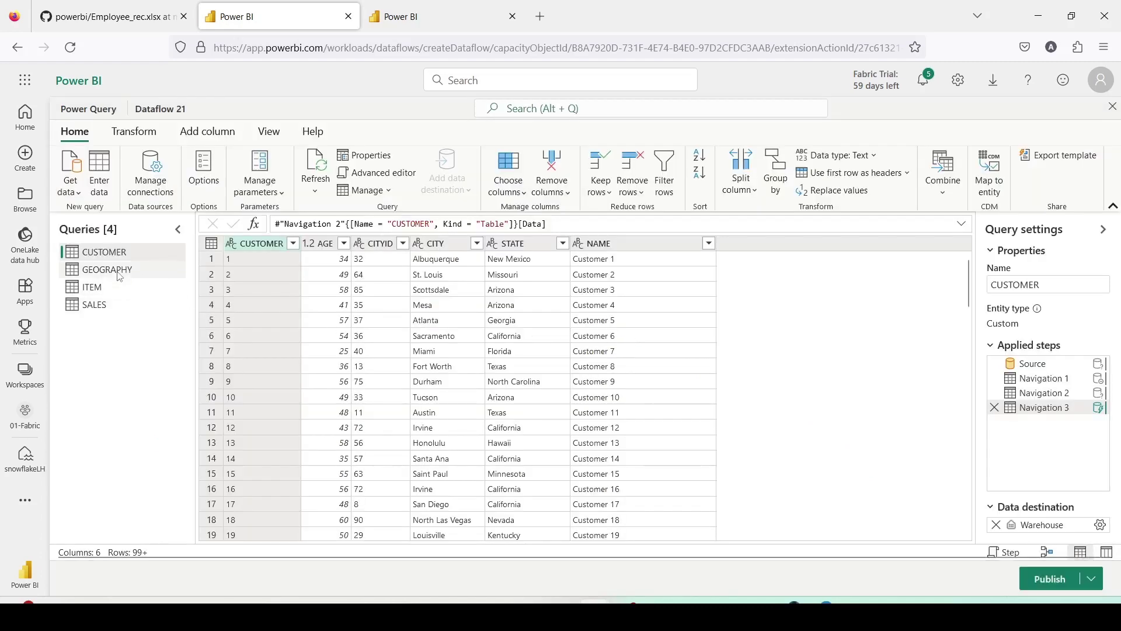
Step: Send the GEOGRAPHY query to a new GEOGRAPHY table in the 01-Fabric warehouse snowflakeWH1, using the Replace update method
{"action": "left_click", "coordinate": [120, 272]}
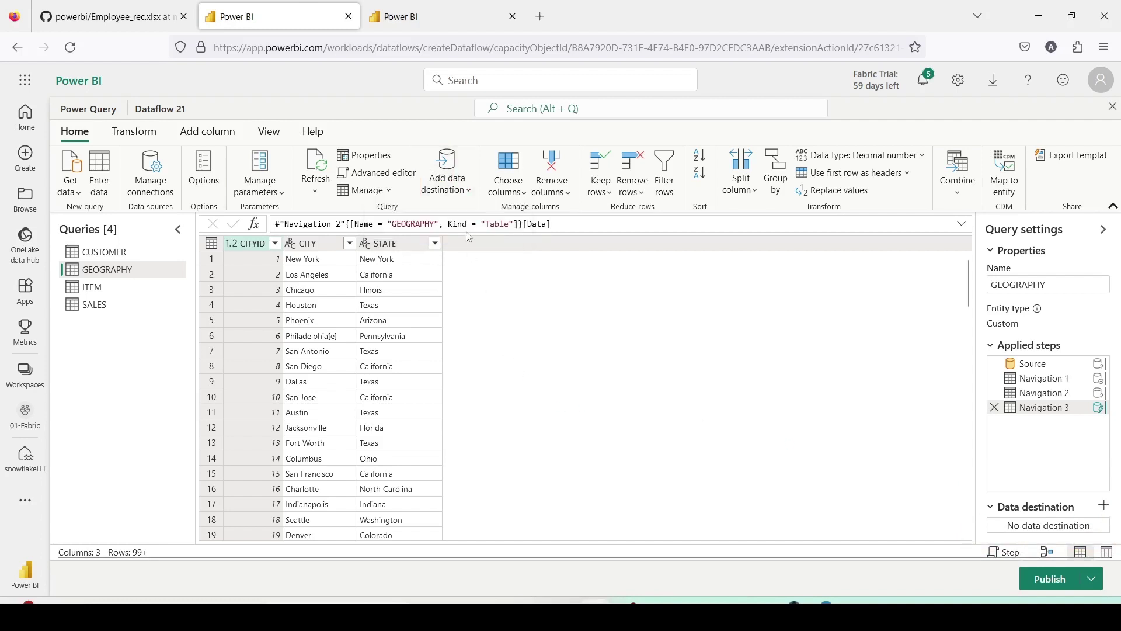
{"action": "left_click", "coordinate": [467, 194]}
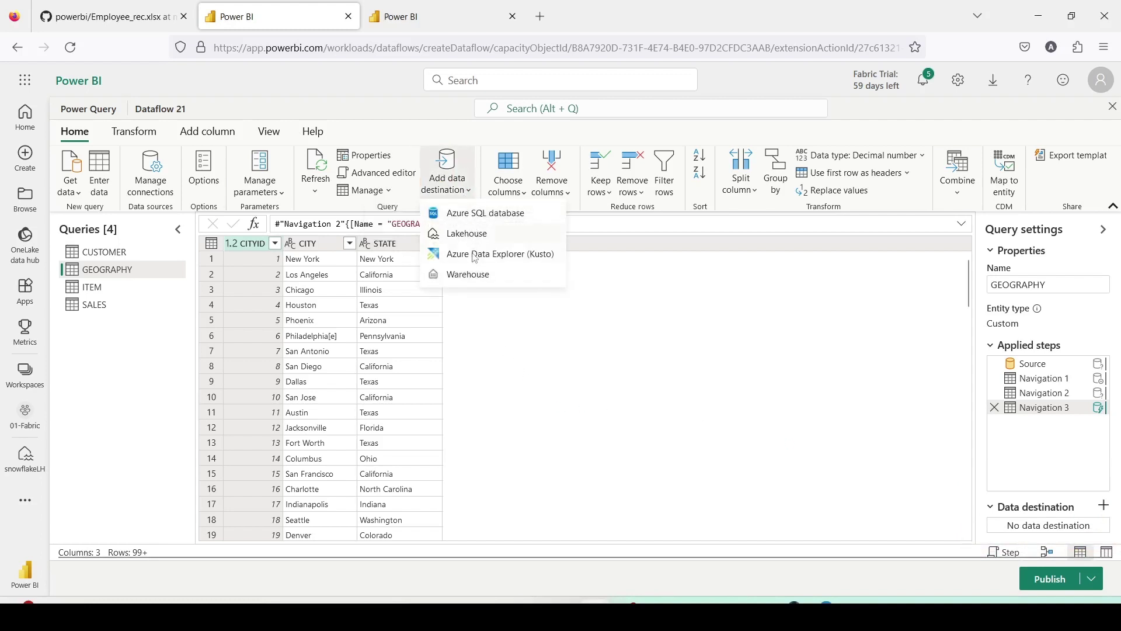
{"action": "left_click", "coordinate": [467, 275]}
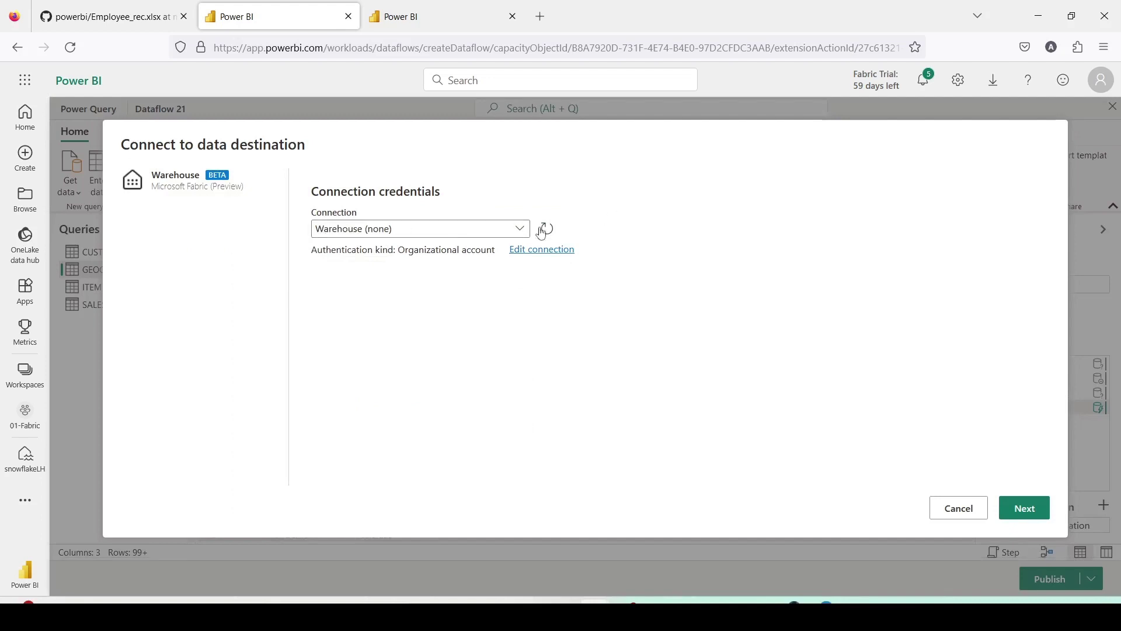
{"action": "left_click", "coordinate": [1024, 518]}
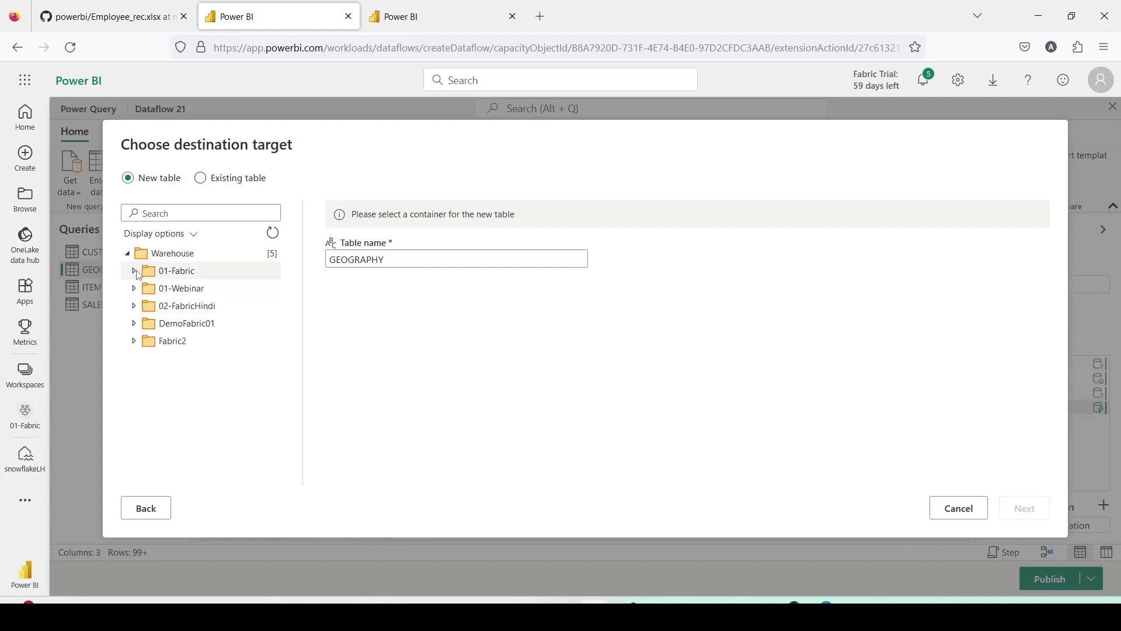
{"action": "left_click", "coordinate": [134, 271]}
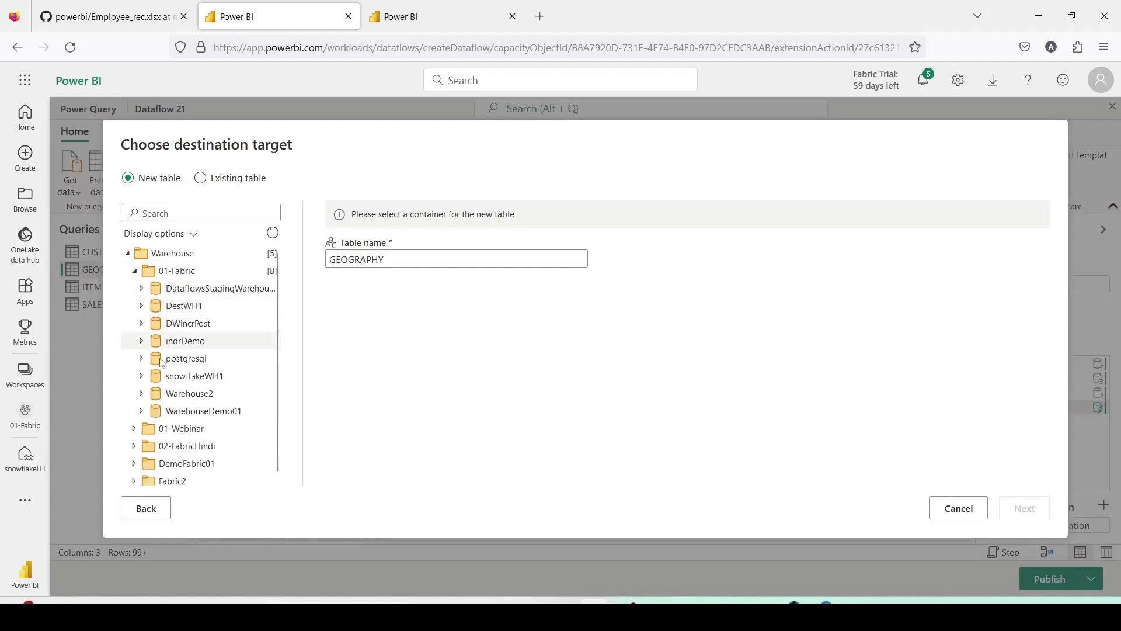
{"action": "left_click", "coordinate": [181, 379]}
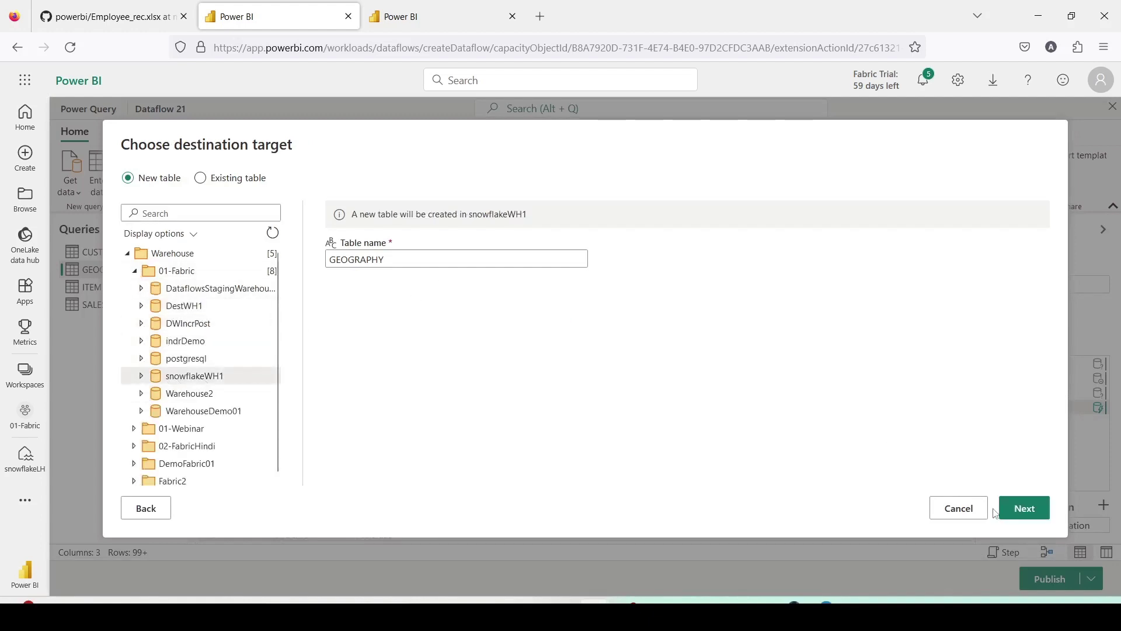
{"action": "left_click", "coordinate": [1024, 509]}
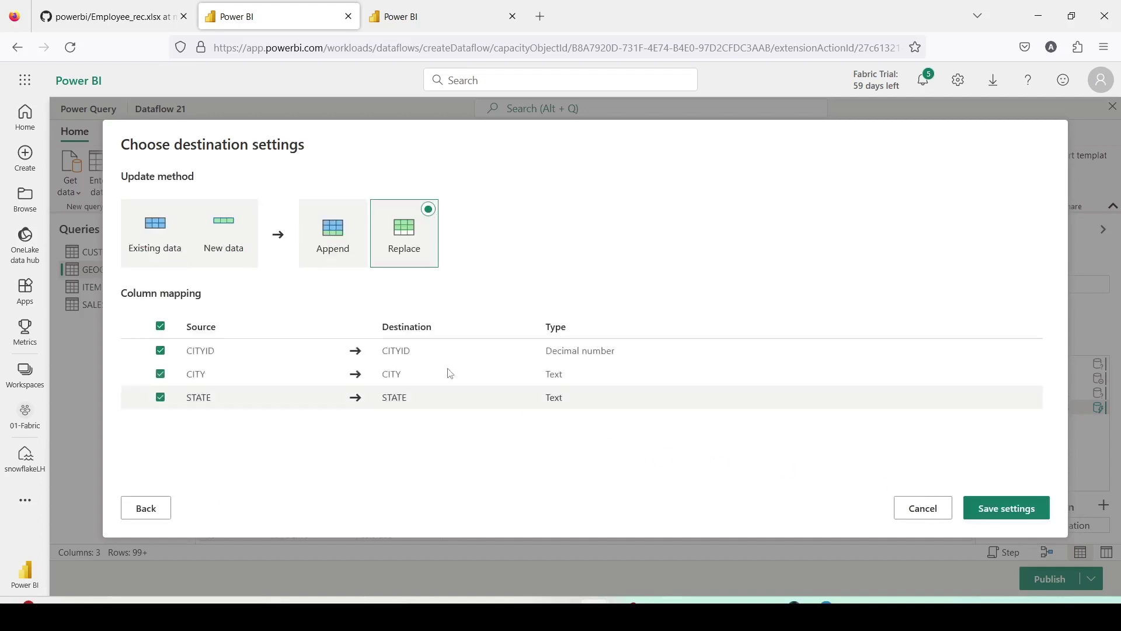
{"action": "left_click", "coordinate": [1007, 511]}
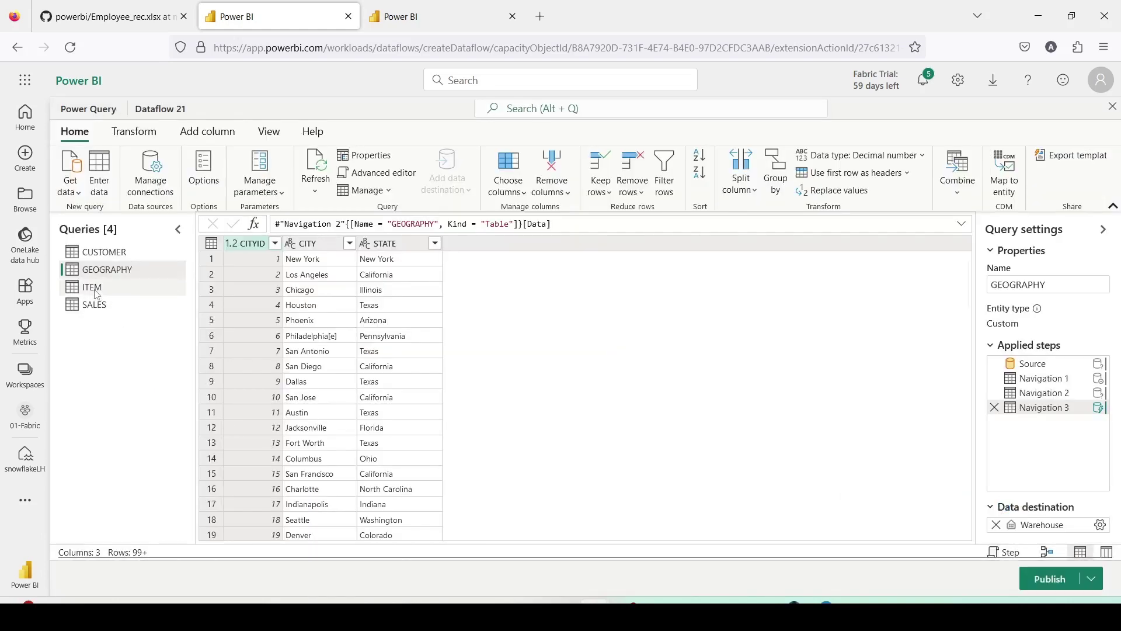
Step: Add the 01-Fabric warehouse snowflakeWH1 as the ITEM query's destination with a new ITEM table, the Replace method and all columns mapped
{"action": "left_click", "coordinate": [97, 292]}
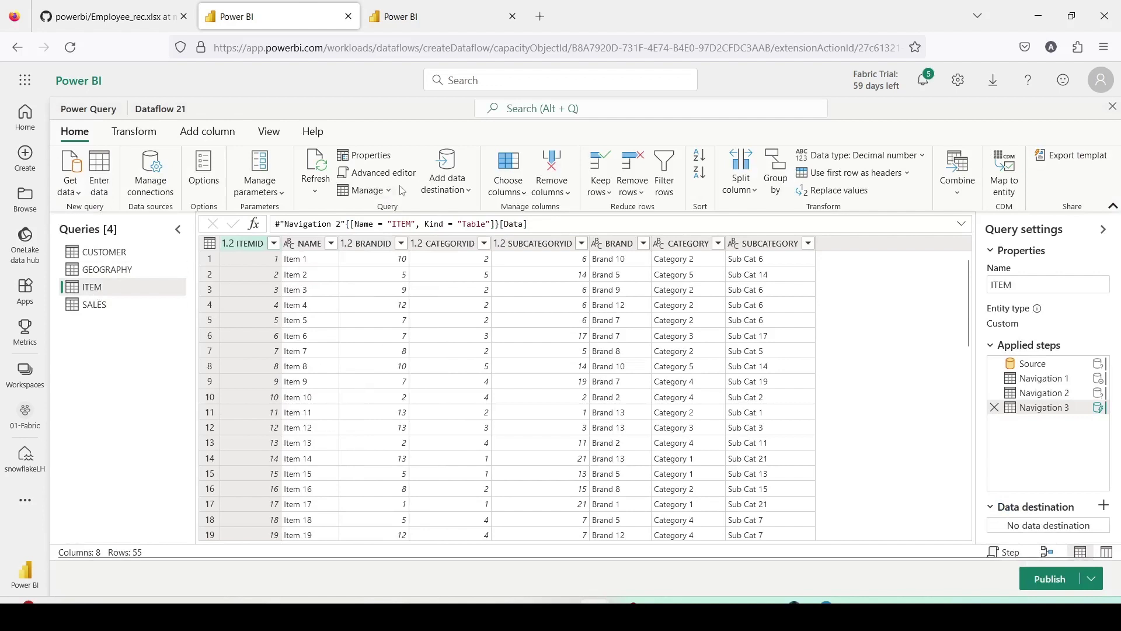
{"action": "left_click", "coordinate": [464, 191]}
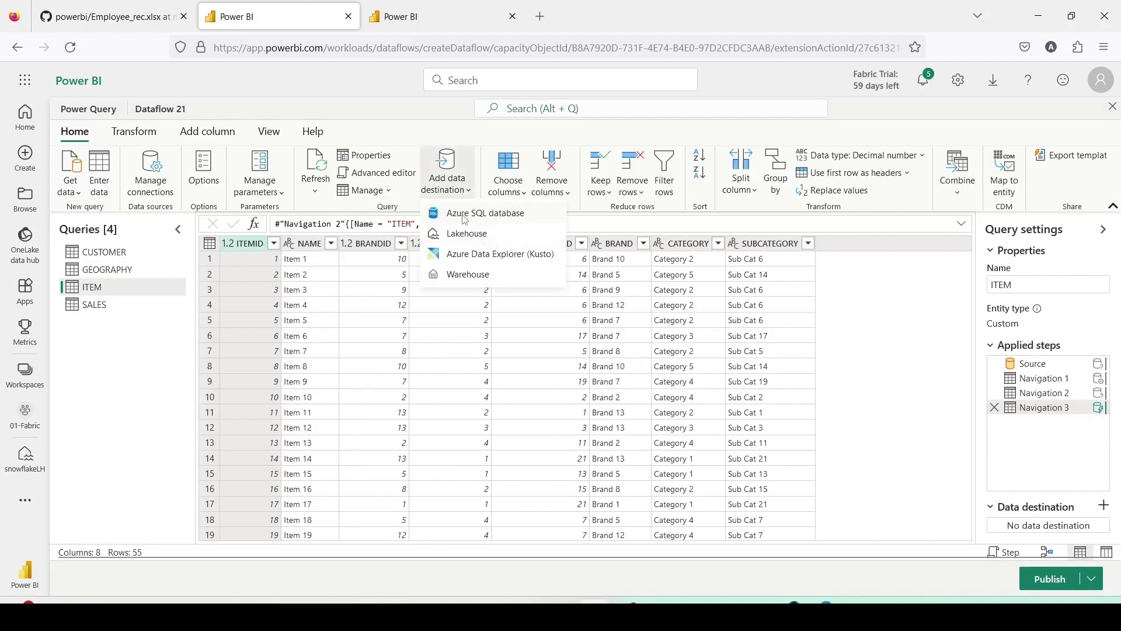
{"action": "left_click", "coordinate": [468, 275]}
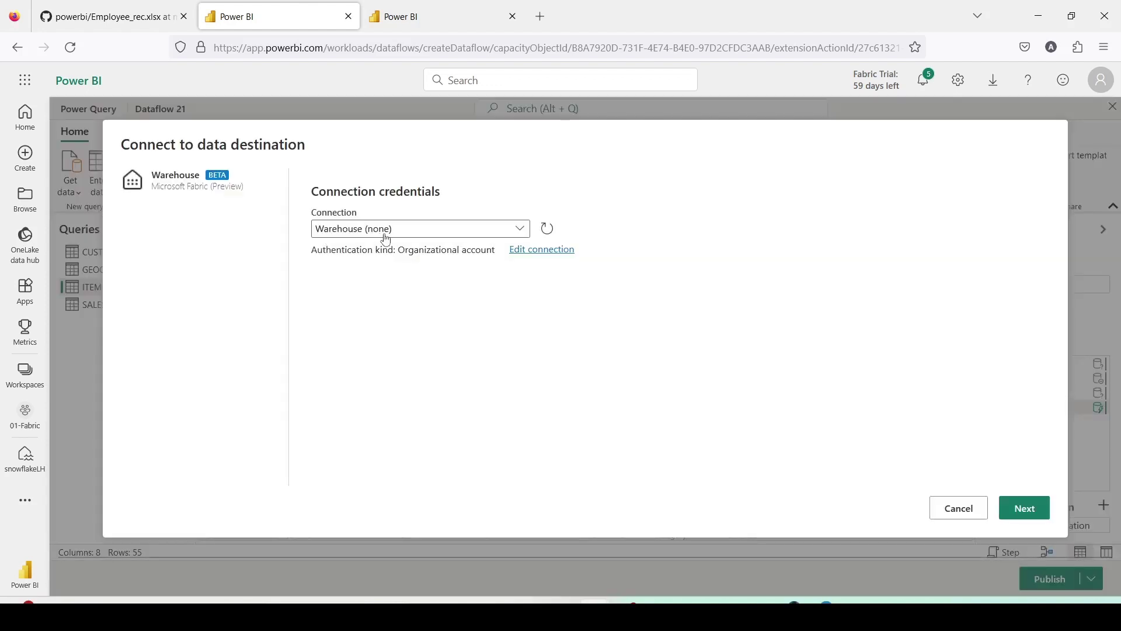
{"action": "left_click", "coordinate": [1023, 508]}
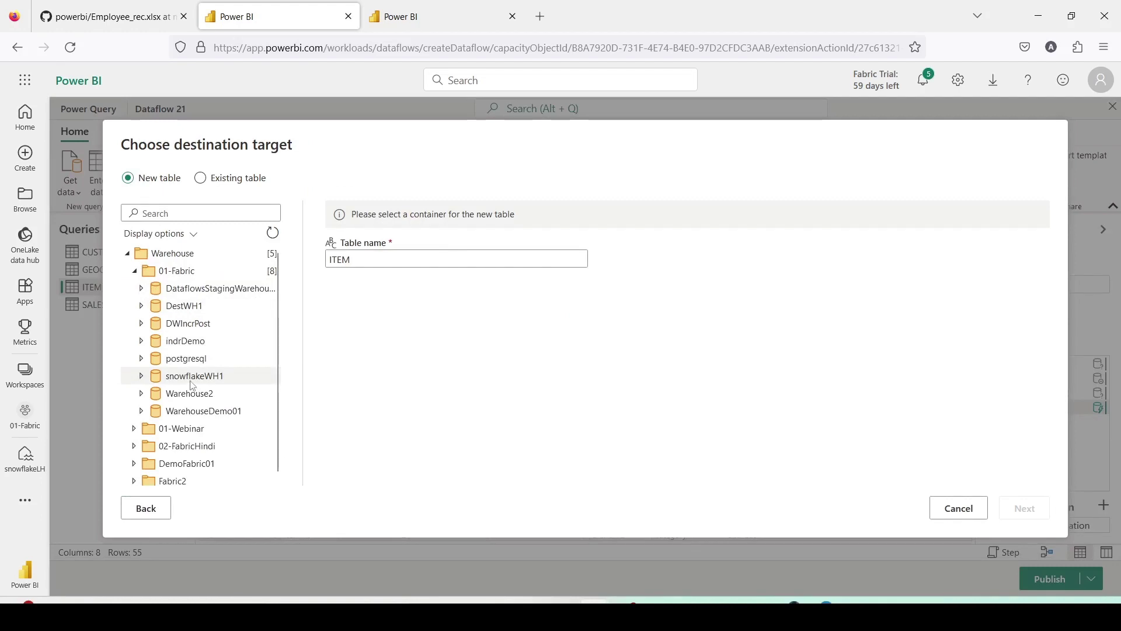
{"action": "left_click", "coordinate": [192, 379]}
{"action": "left_click", "coordinate": [1023, 513]}
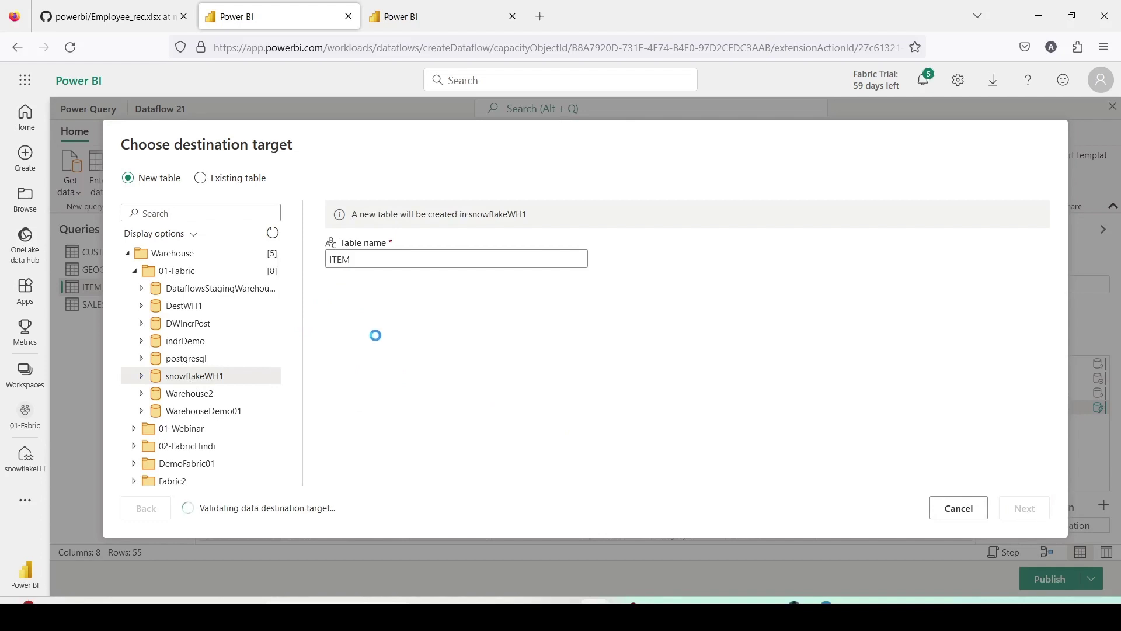
{"action": "scroll", "coordinate": [312, 413], "scroll_direction": "down", "scroll_amount": 1}
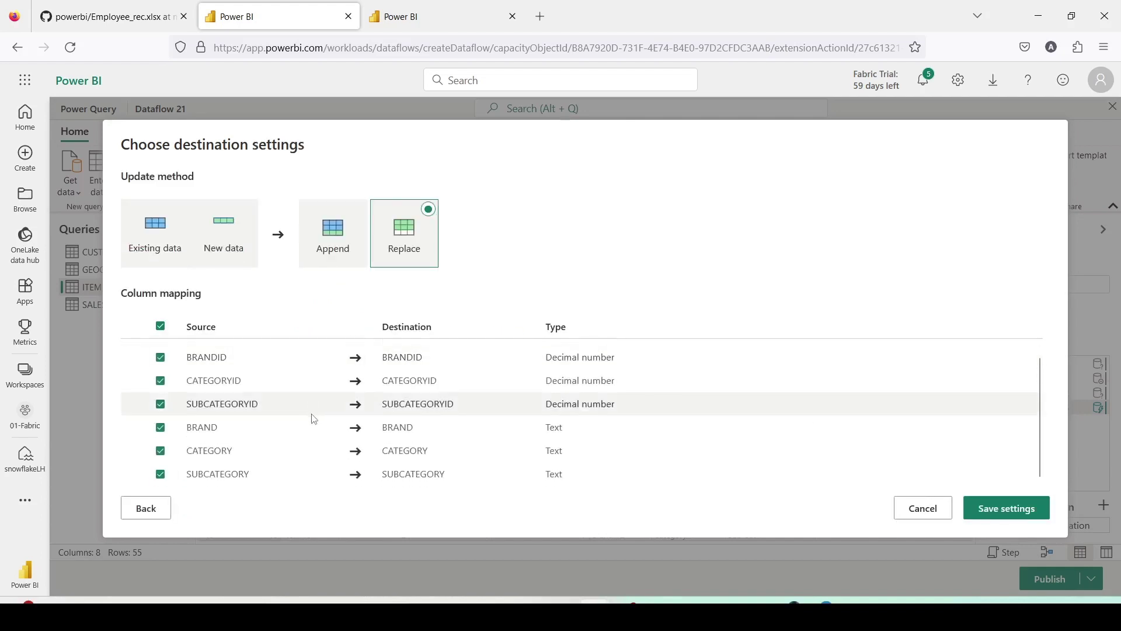
{"action": "scroll", "coordinate": [314, 419], "scroll_direction": "up", "scroll_amount": 1}
{"action": "left_click", "coordinate": [976, 506]}
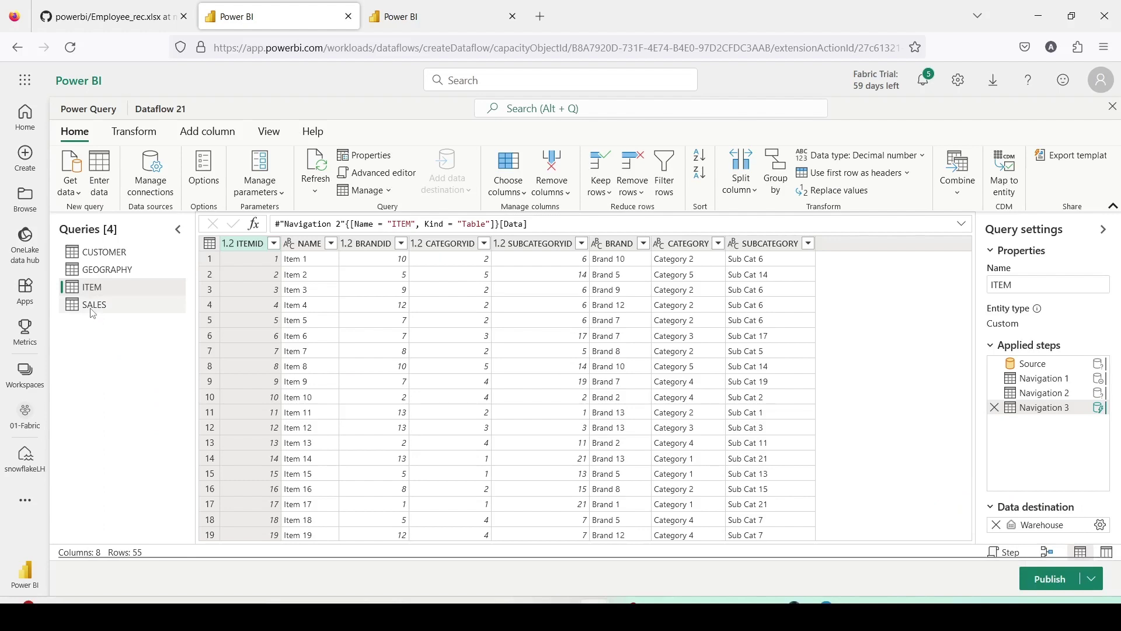
{"action": "left_click", "coordinate": [93, 307]}
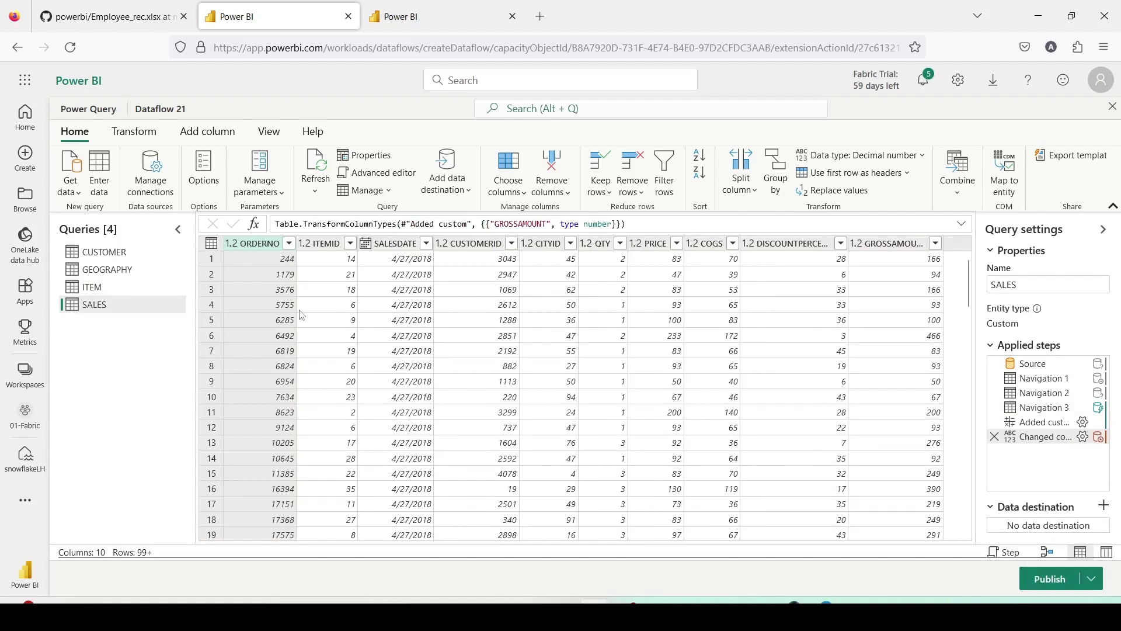
{"action": "left_click", "coordinate": [451, 195]}
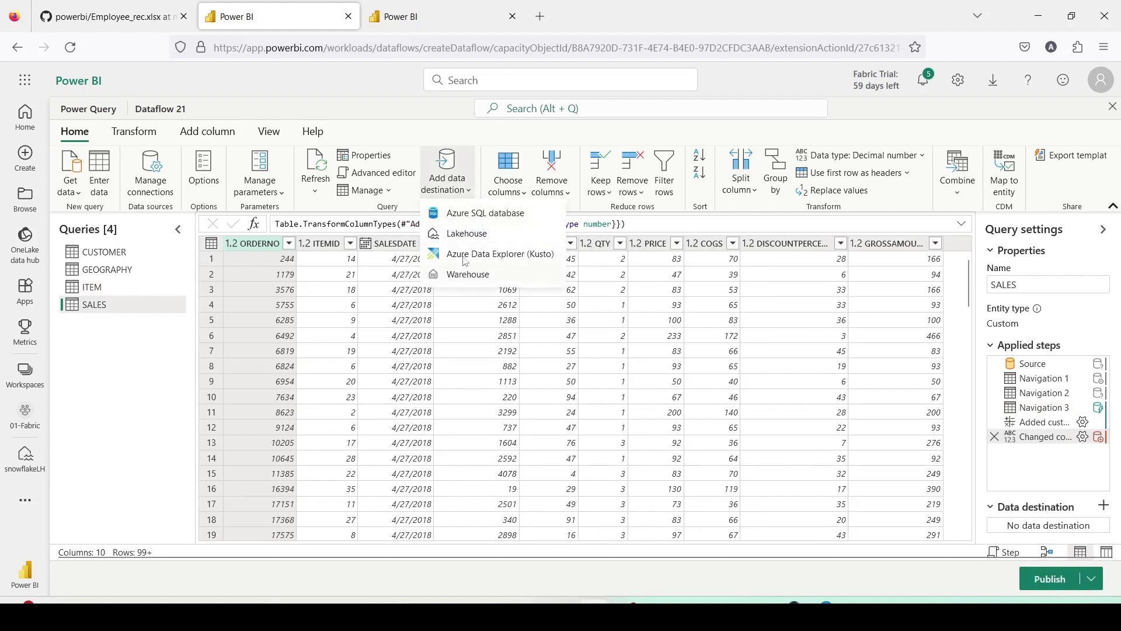
{"action": "left_click", "coordinate": [468, 234]}
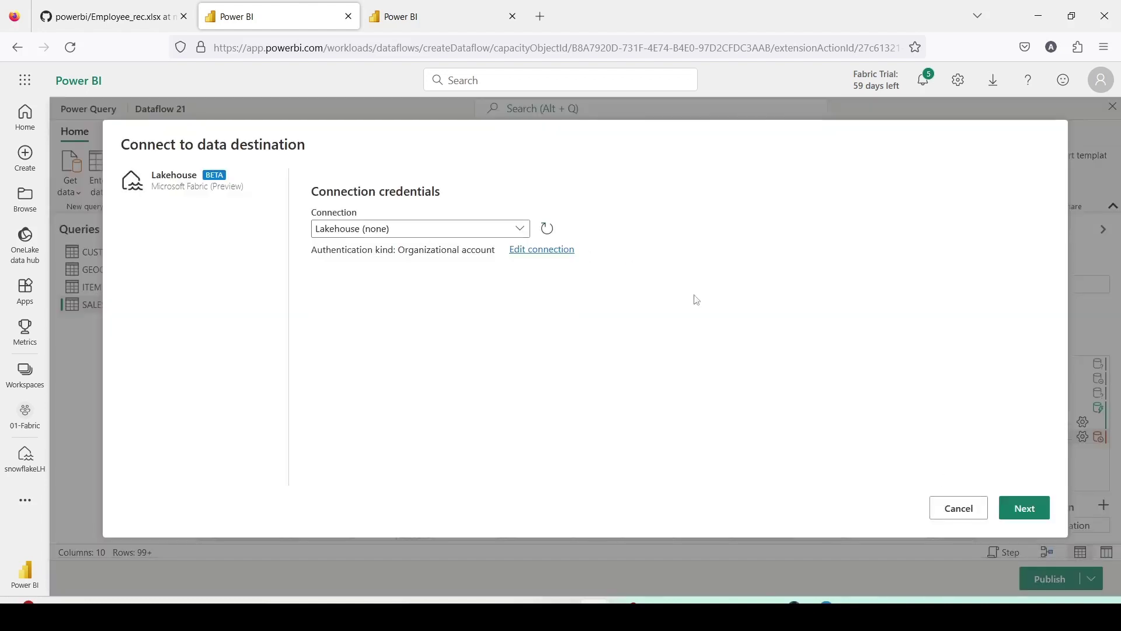
{"action": "left_click", "coordinate": [1041, 517]}
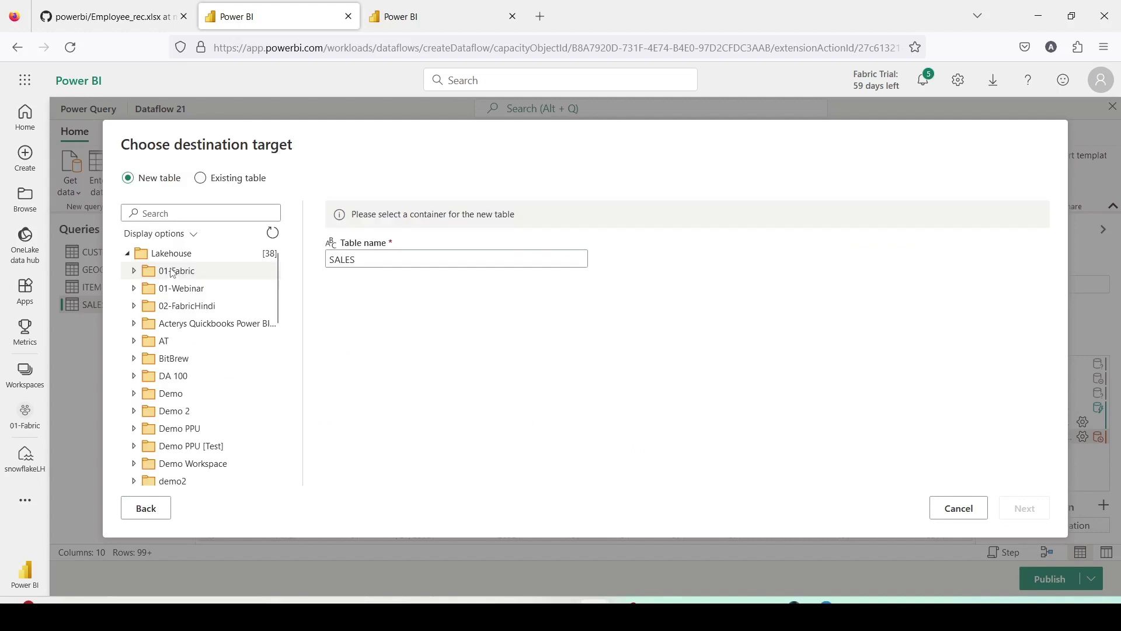
{"action": "left_click", "coordinate": [136, 271]}
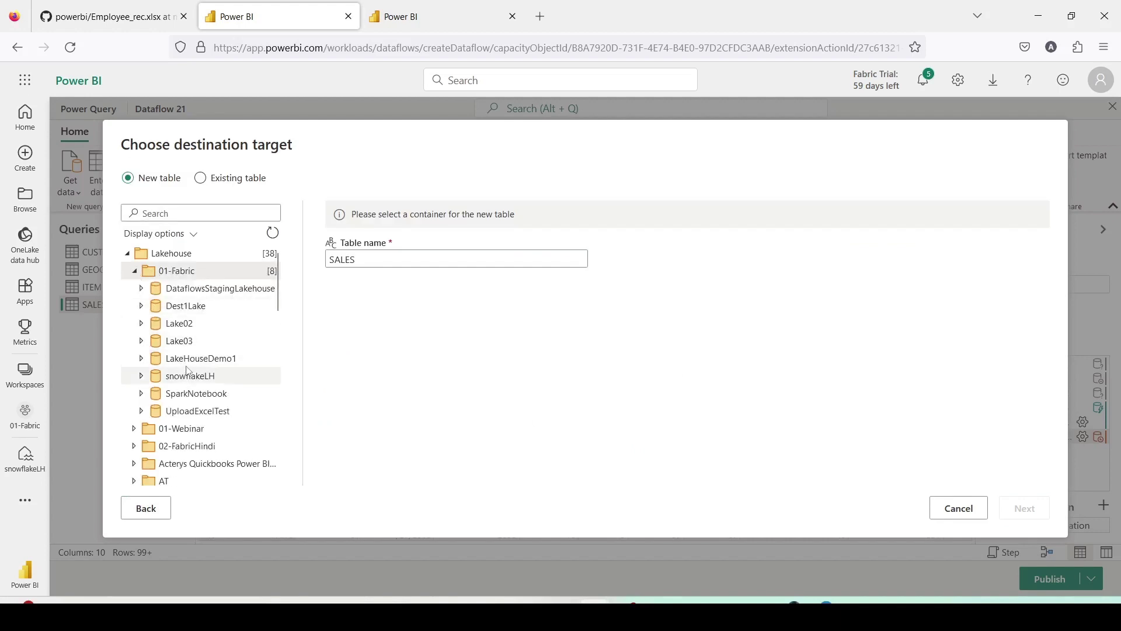
{"action": "left_click", "coordinate": [193, 380]}
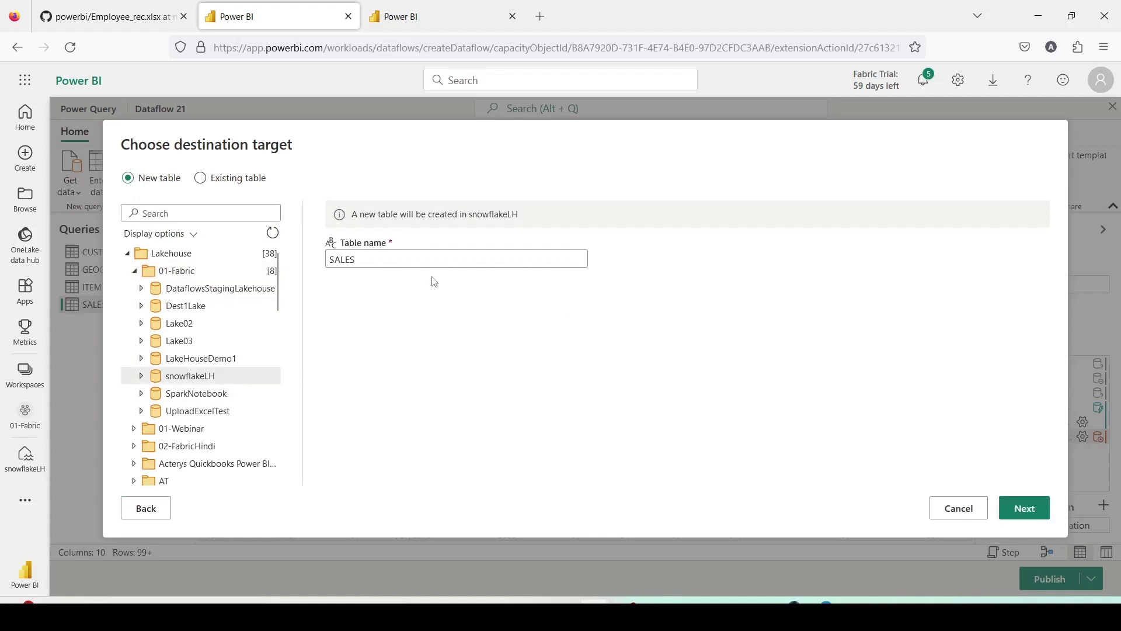
{"action": "left_click", "coordinate": [1007, 504]}
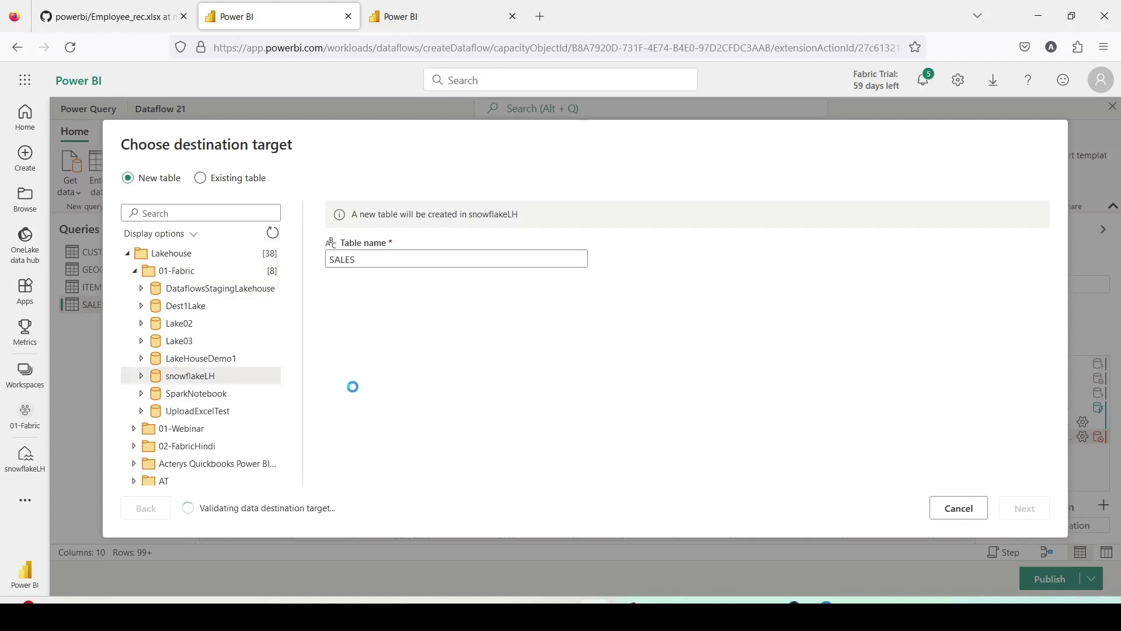
{"action": "scroll", "coordinate": [353, 361], "scroll_direction": "down", "scroll_amount": 1}
{"action": "scroll", "coordinate": [374, 409], "scroll_direction": "up", "scroll_amount": 3}
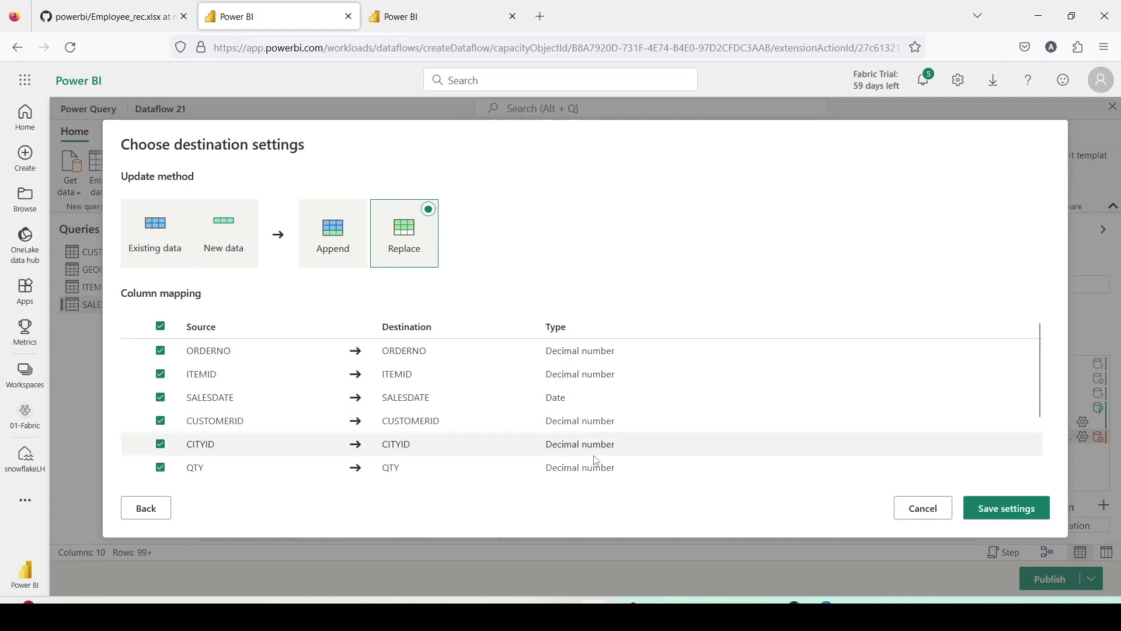
{"action": "scroll", "coordinate": [595, 461], "scroll_direction": "down", "scroll_amount": 1}
{"action": "left_click", "coordinate": [923, 508]}
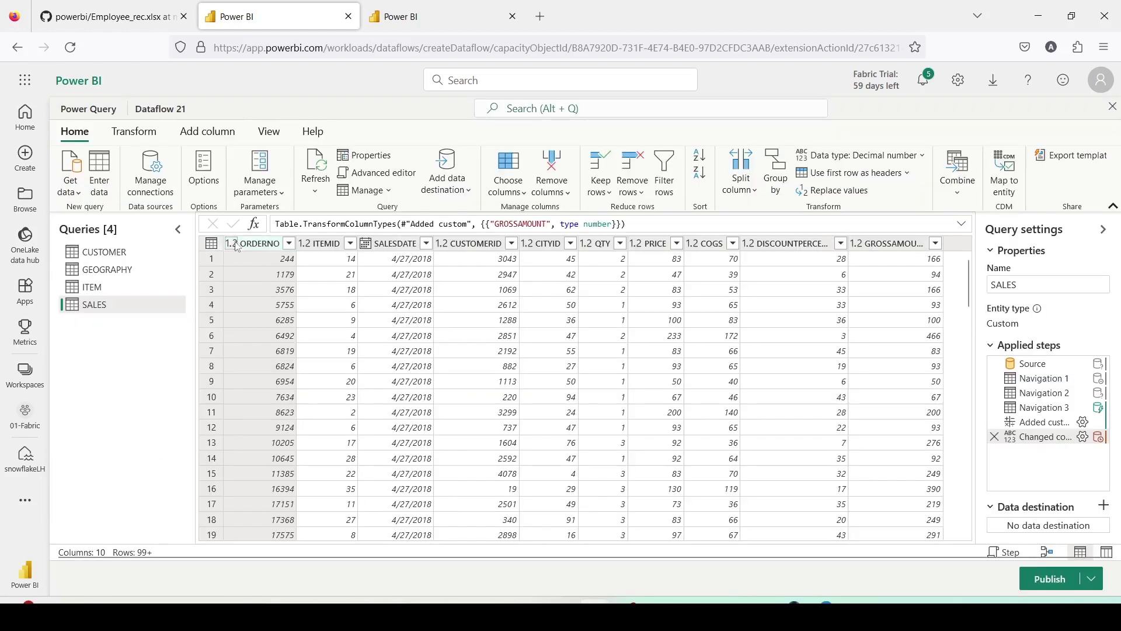
Step: In the SALES query, change the ORDERNO column's data type to Whole number and the ITEMID column's to Currency
{"action": "left_click", "coordinate": [236, 244]}
{"action": "left_click", "coordinate": [248, 290]}
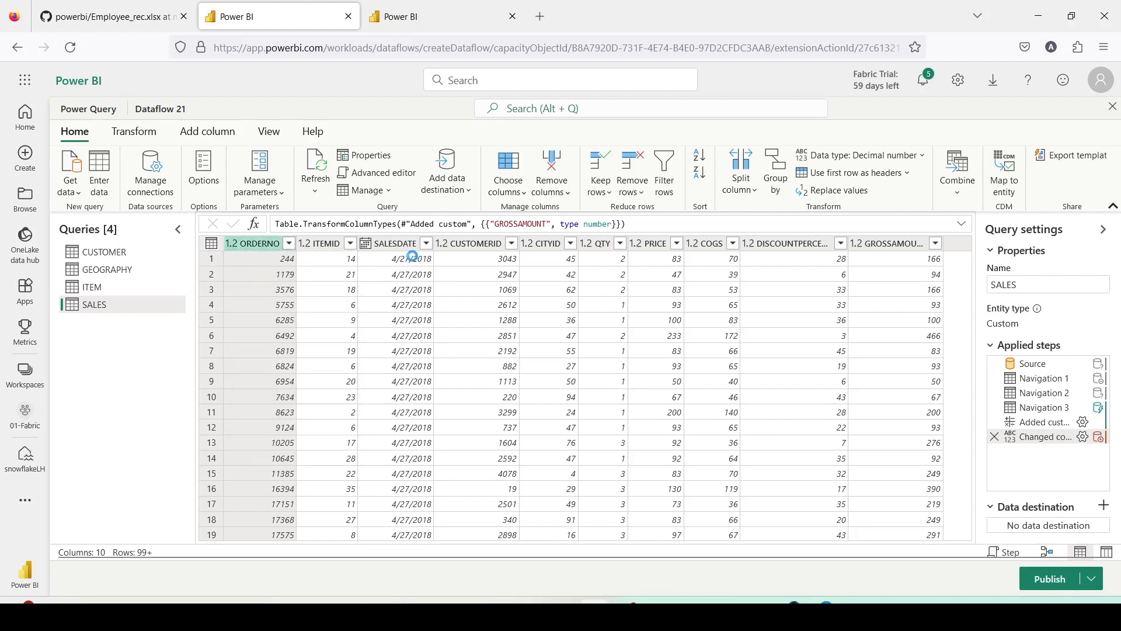
{"action": "left_click", "coordinate": [306, 244]}
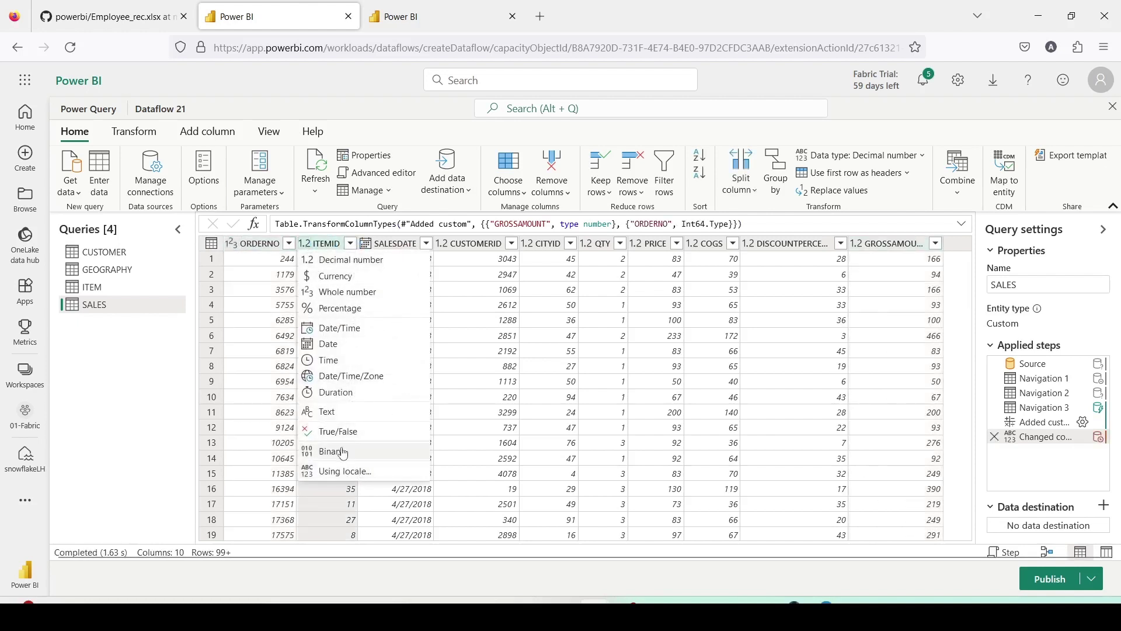
{"action": "left_click", "coordinate": [337, 291]}
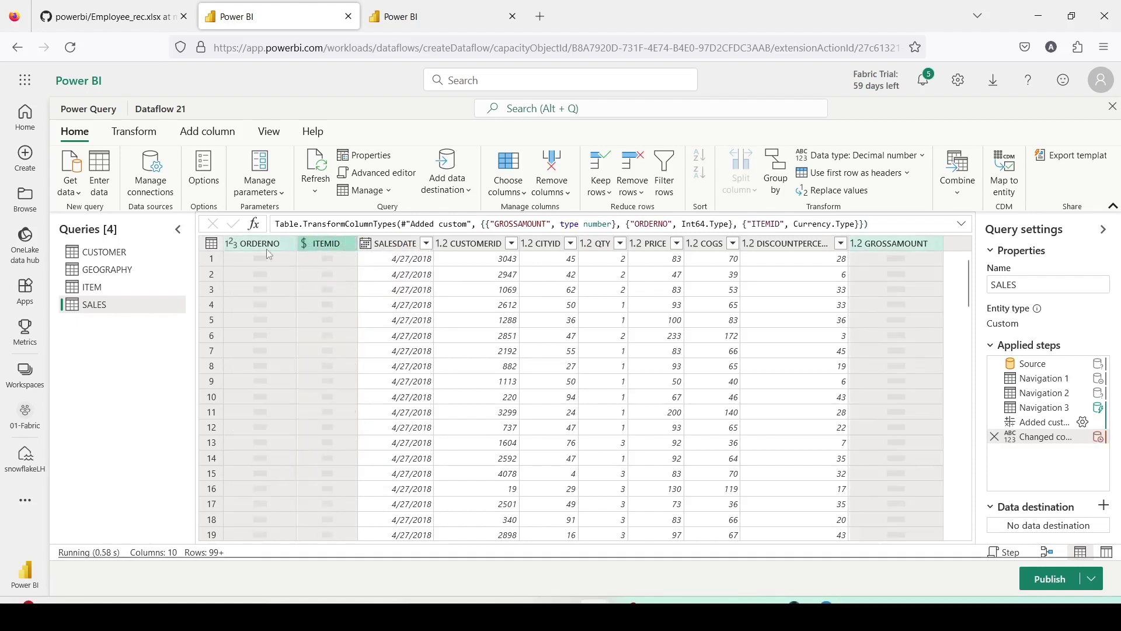
Step: Remove the last Changed column type step from the SALES query and set the ORDERNO column's data type to Whole number
{"action": "left_click", "coordinate": [98, 289]}
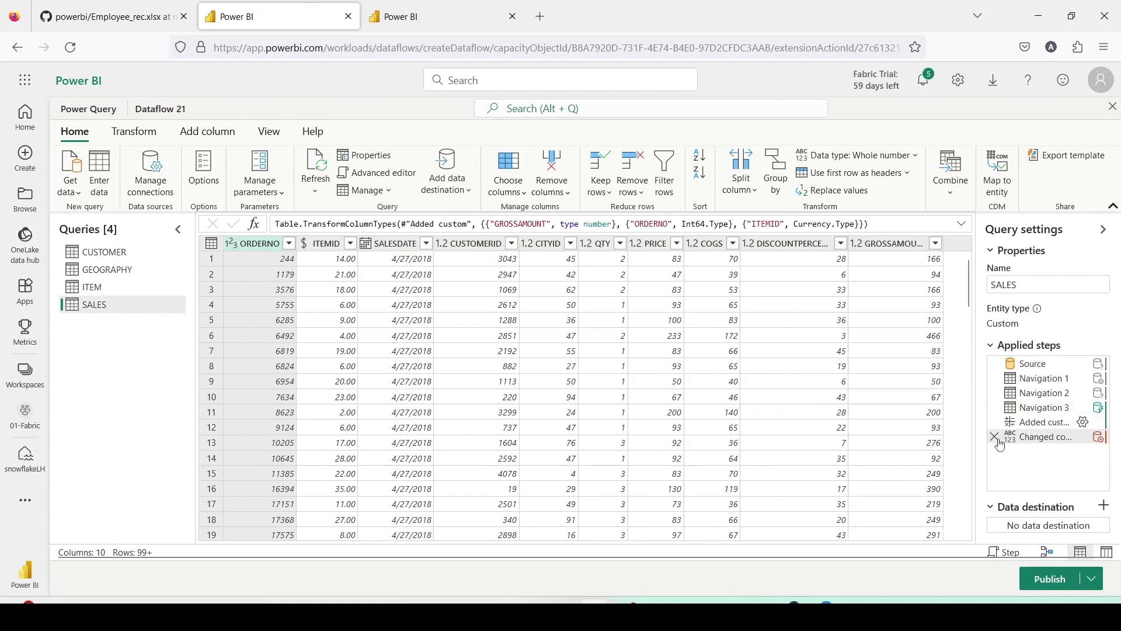
{"action": "left_click", "coordinate": [996, 438]}
{"action": "left_click", "coordinate": [235, 244]}
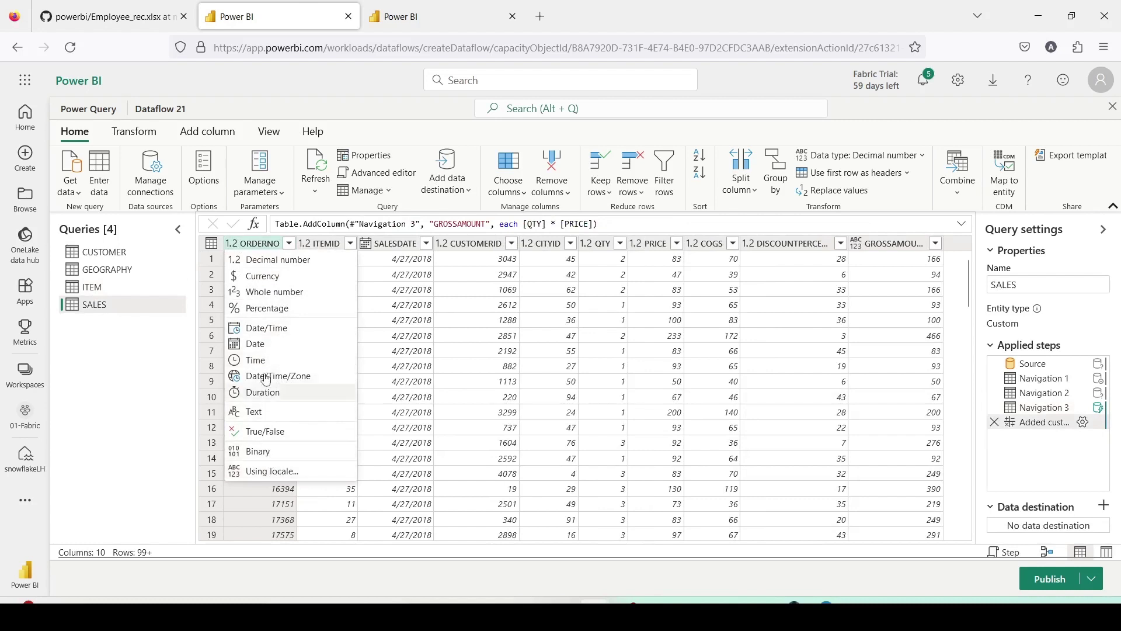
{"action": "left_click", "coordinate": [257, 289]}
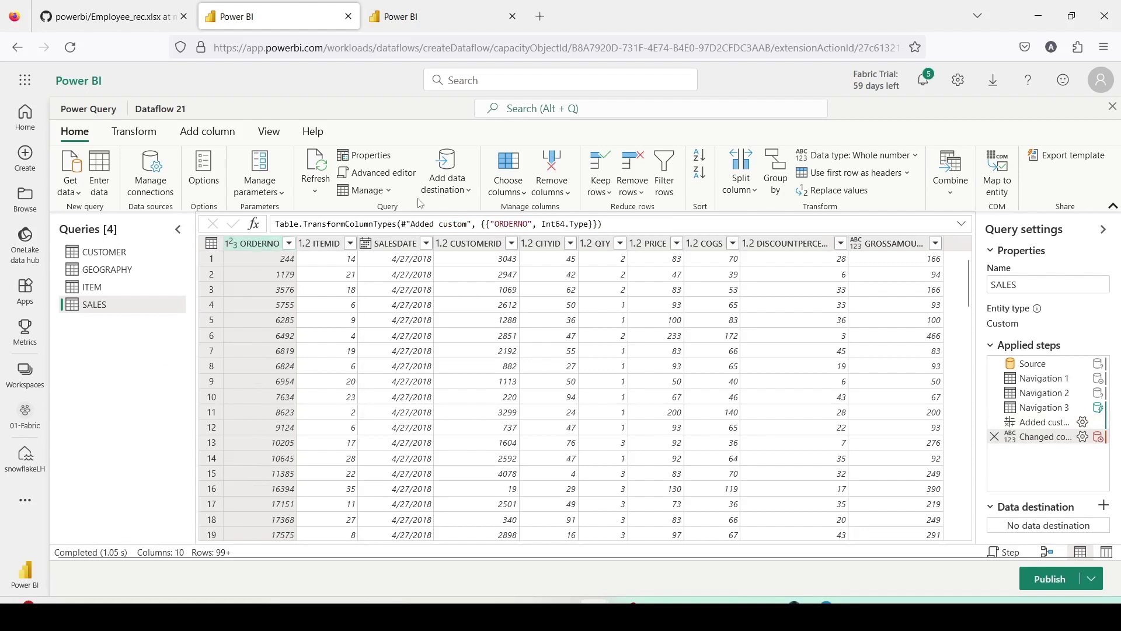
Step: Set the SALES query's data destination to a new SALES table in the 01-Fabric lakehouse snowflakeLH, using the Replace update method
{"action": "left_click", "coordinate": [448, 190]}
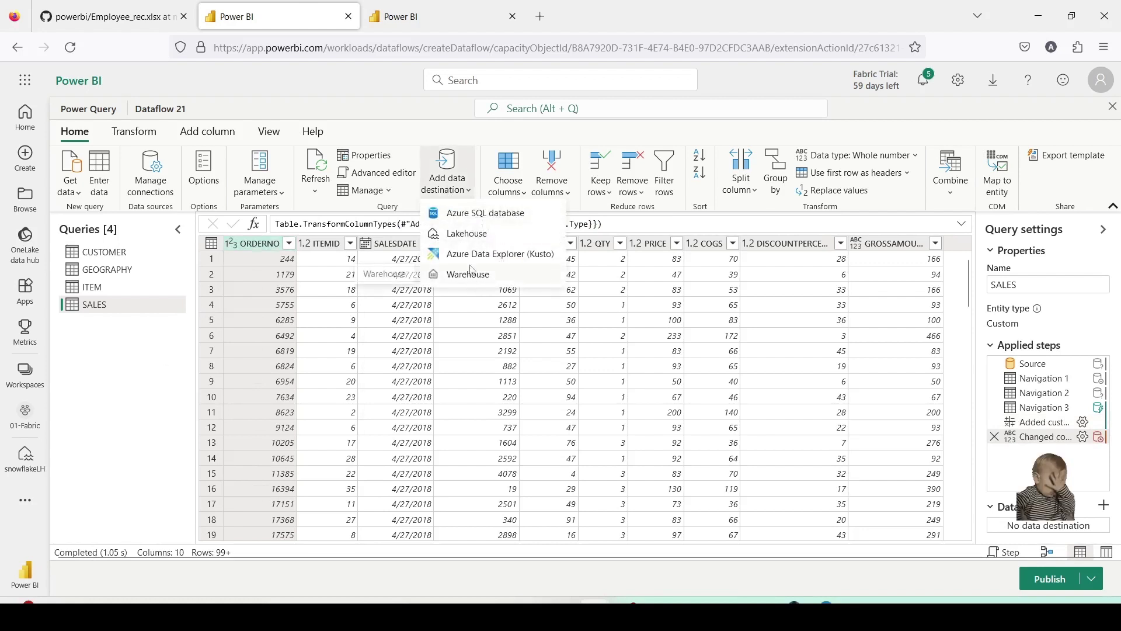
{"action": "left_click", "coordinate": [467, 234]}
{"action": "left_click", "coordinate": [1019, 508]}
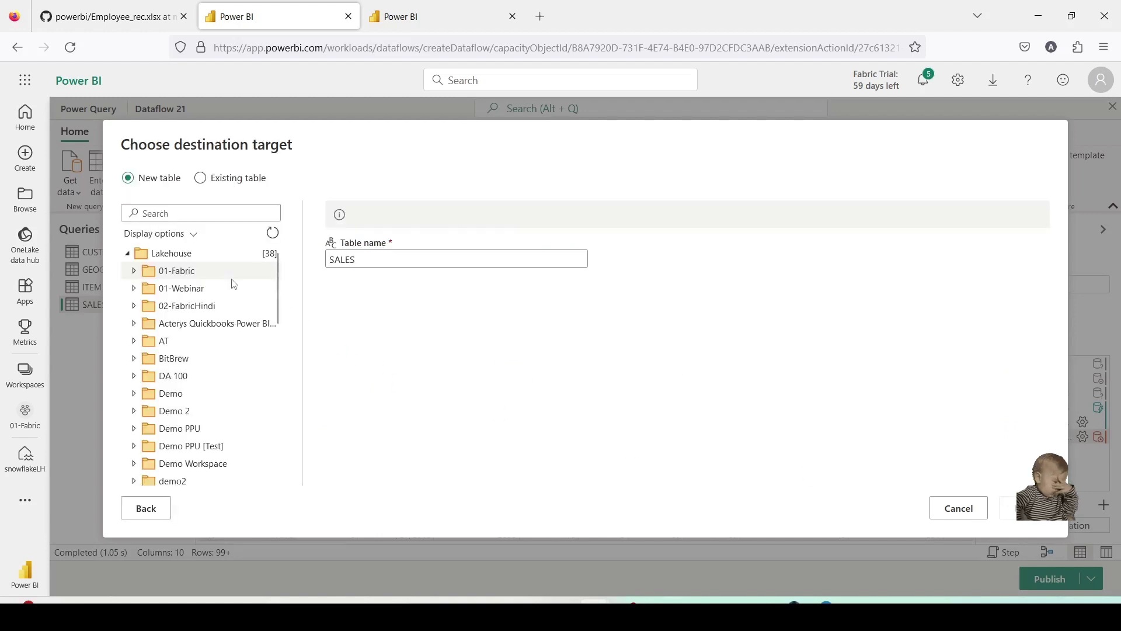
{"action": "left_click", "coordinate": [133, 272]}
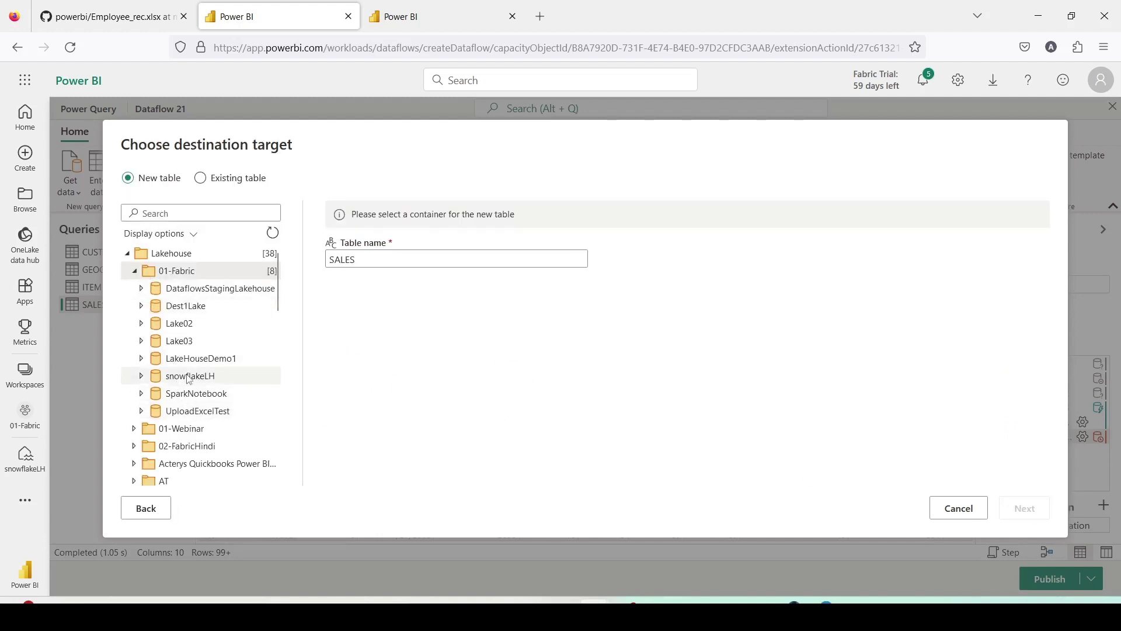
{"action": "left_click", "coordinate": [190, 377]}
{"action": "left_click", "coordinate": [1039, 516]}
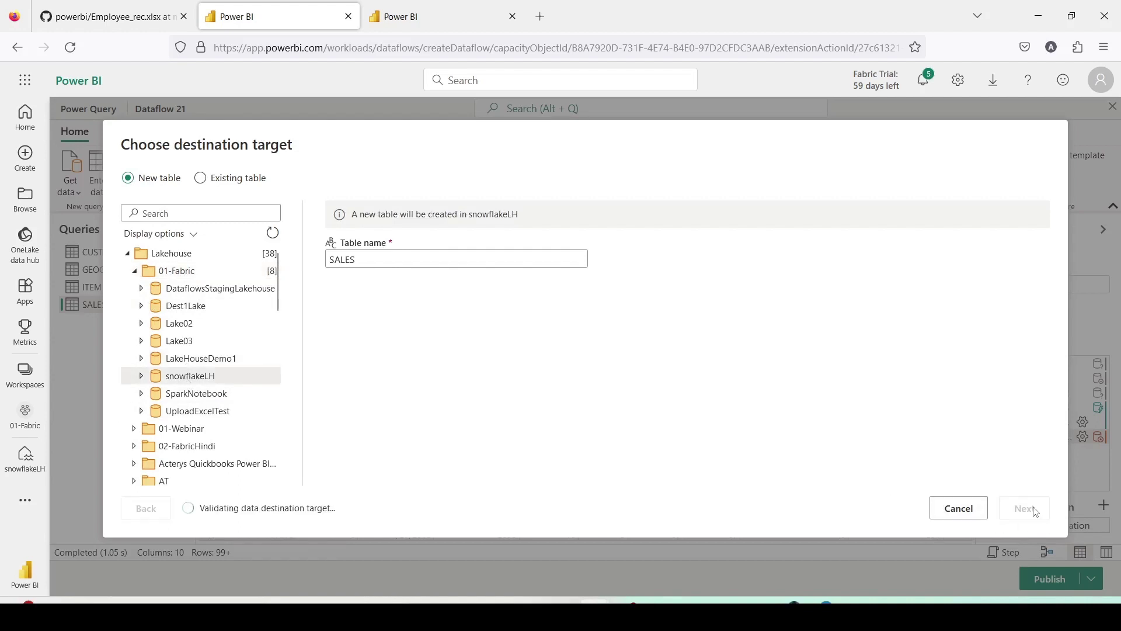
{"action": "scroll", "coordinate": [452, 362], "scroll_direction": "down", "scroll_amount": 3}
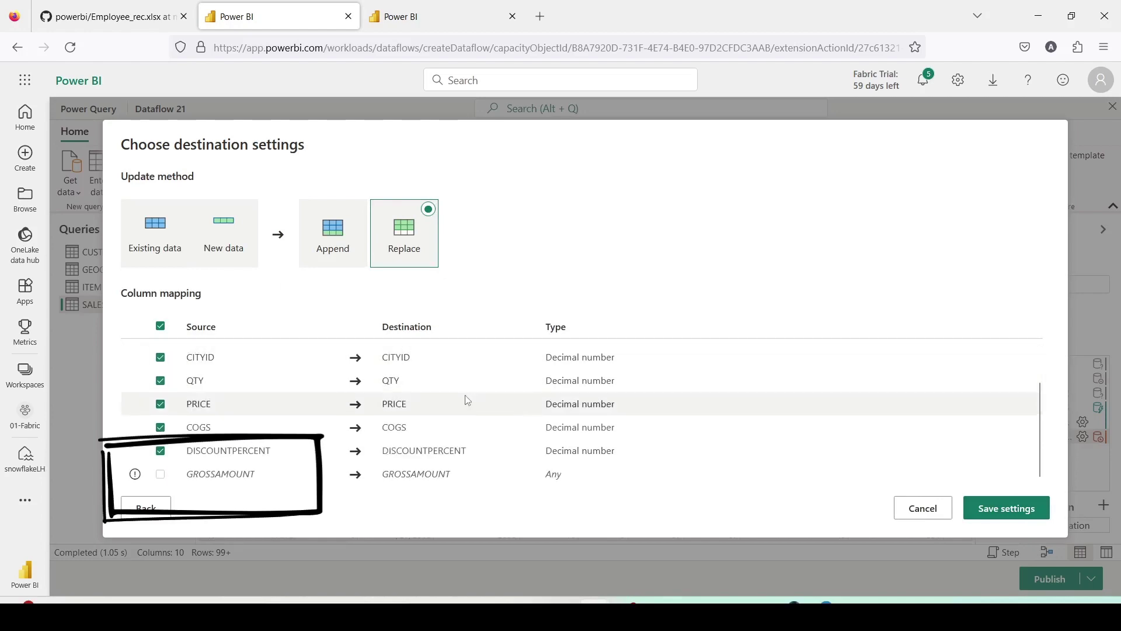
{"action": "left_click", "coordinate": [989, 508]}
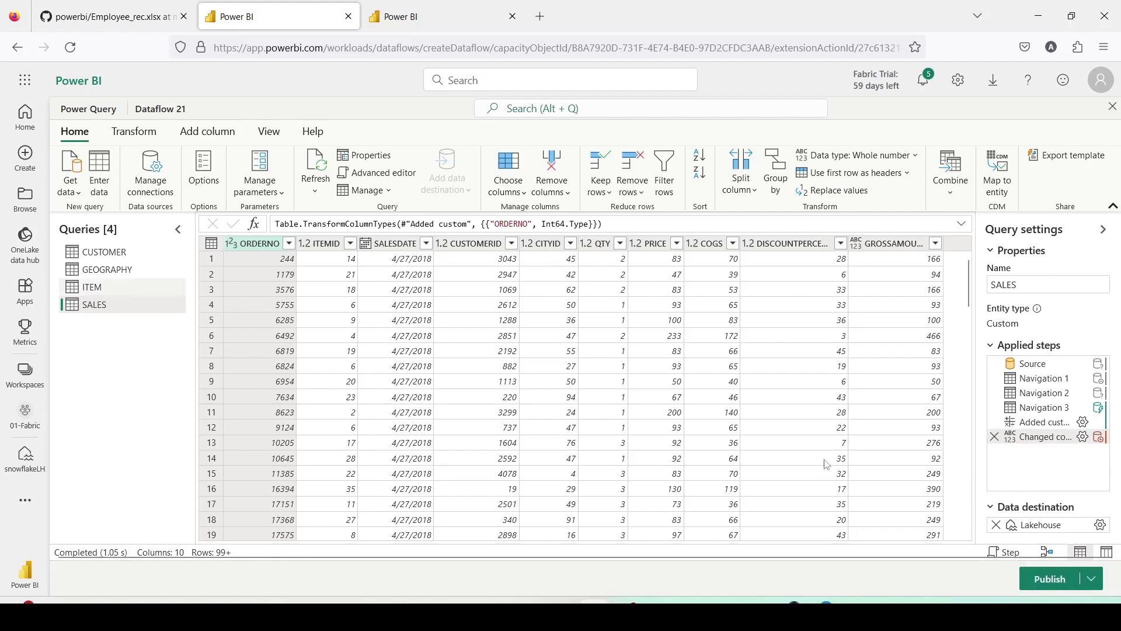
Step: Review the data destinations of the ITEM, GEOGRAPHY and SALES queries and publish the dataflow
{"action": "left_click", "coordinate": [92, 287]}
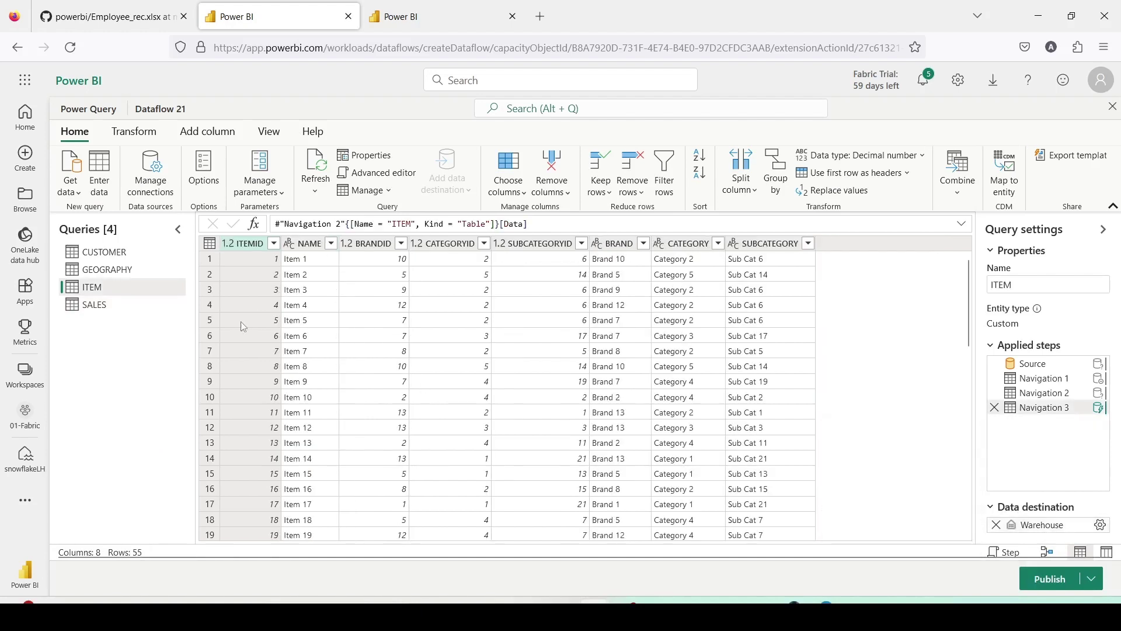
{"action": "left_click", "coordinate": [116, 272]}
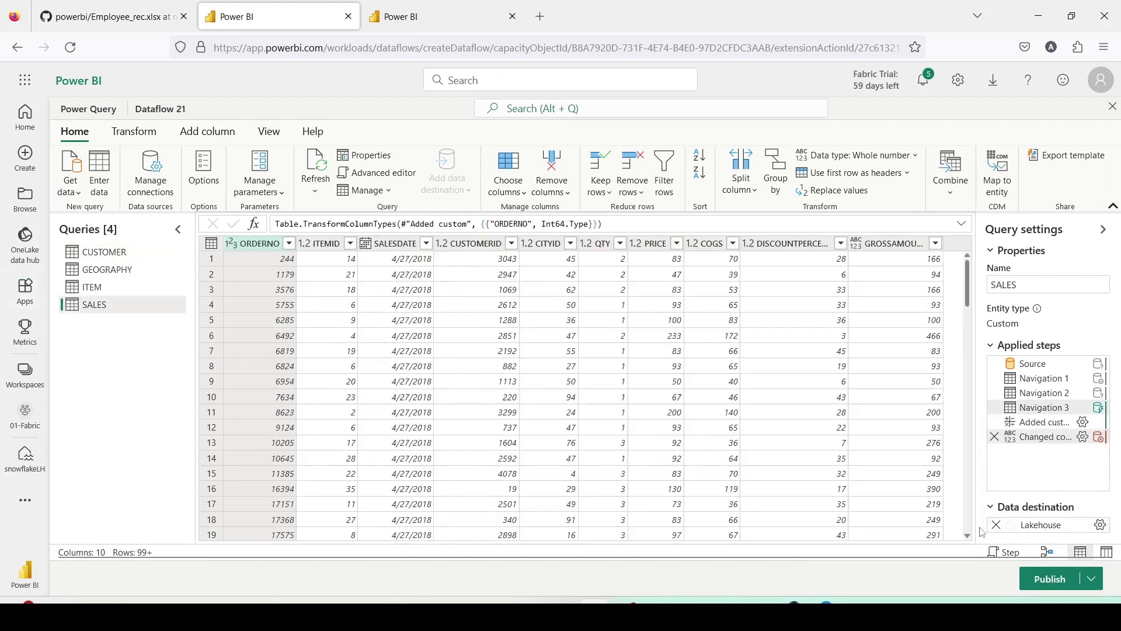
{"action": "left_click", "coordinate": [1095, 585]}
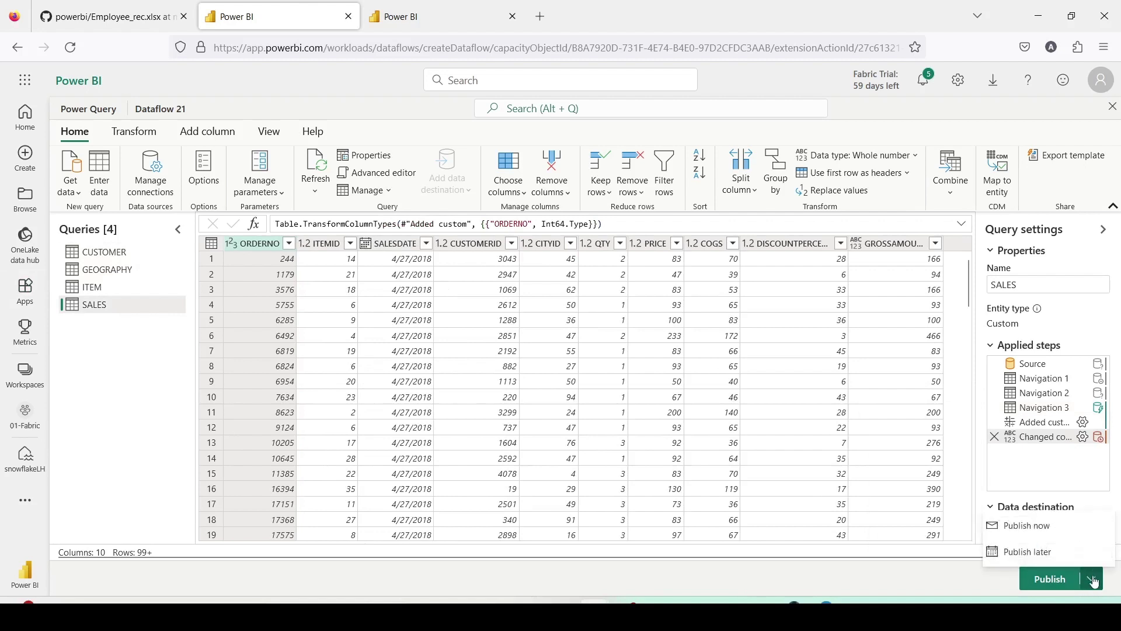
{"action": "left_click", "coordinate": [1050, 581]}
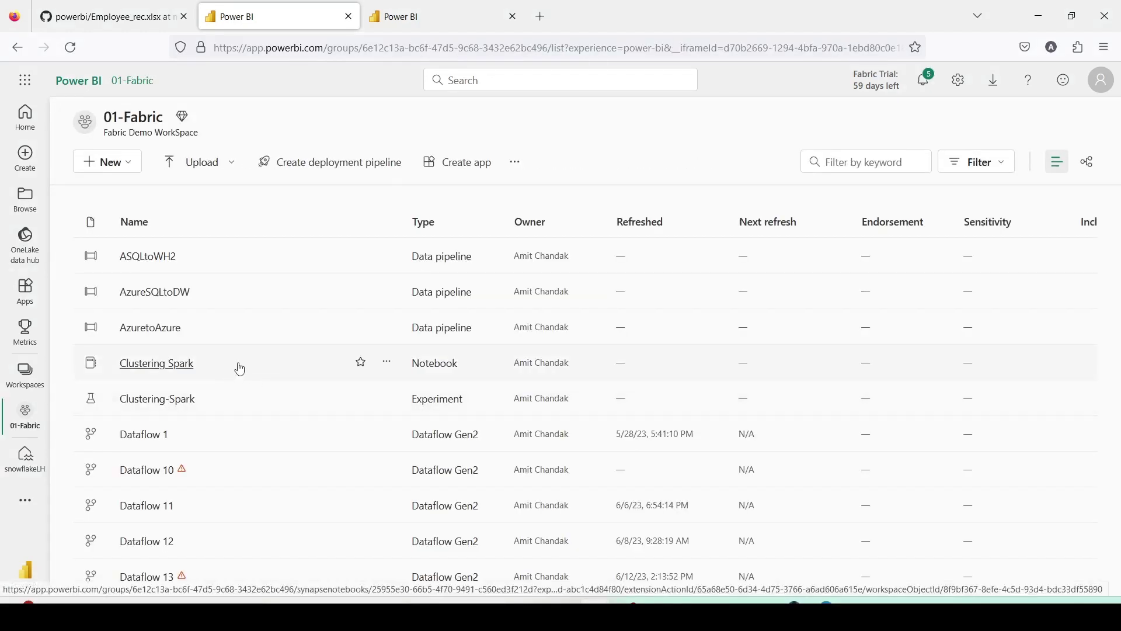
Step: Find Dataflow 21 in the 01-Fabric workspace list and check its publish and refresh status
{"action": "scroll", "coordinate": [233, 373], "scroll_direction": "down", "scroll_amount": 7}
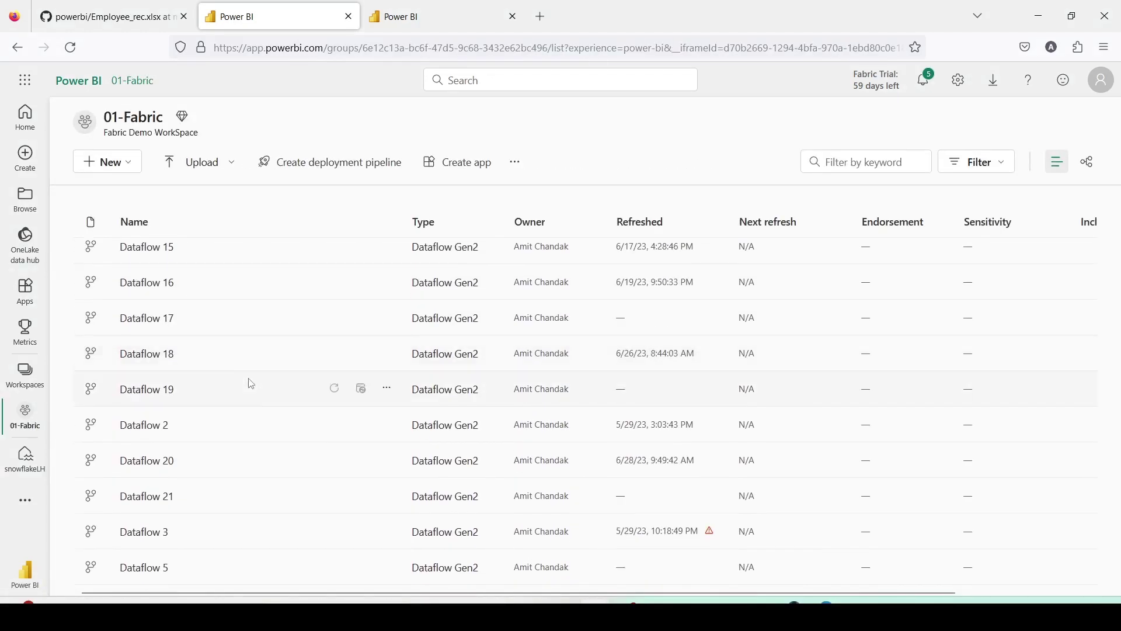
{"action": "scroll", "coordinate": [244, 403], "scroll_direction": "down", "scroll_amount": 3}
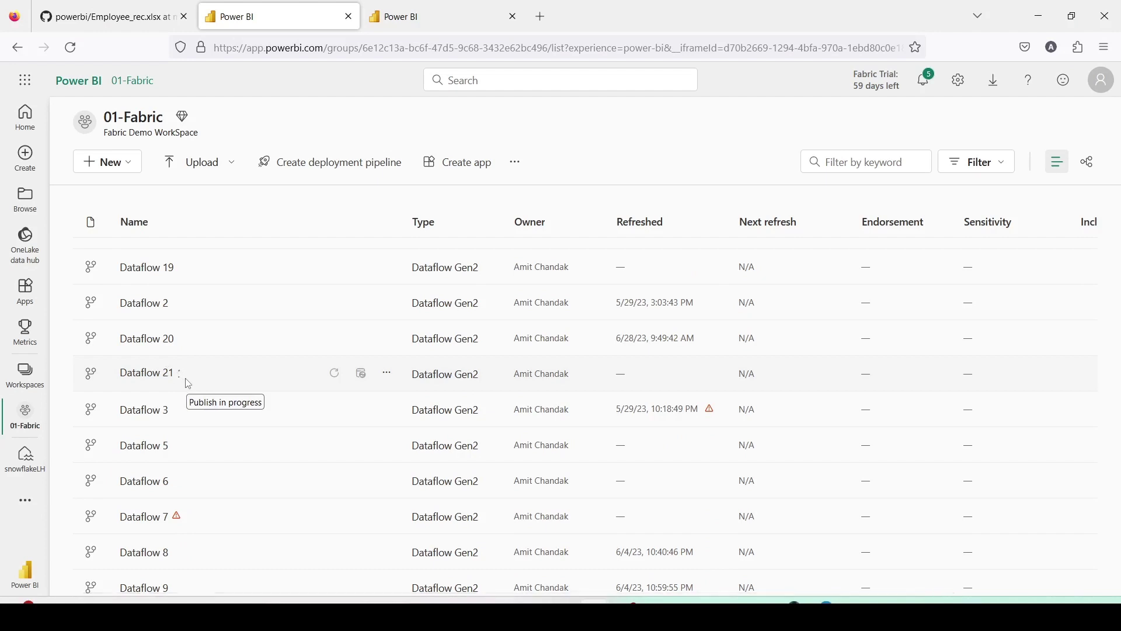
{"action": "left_click_drag", "start_coordinate": [68, 357], "coordinate": [232, 390]}
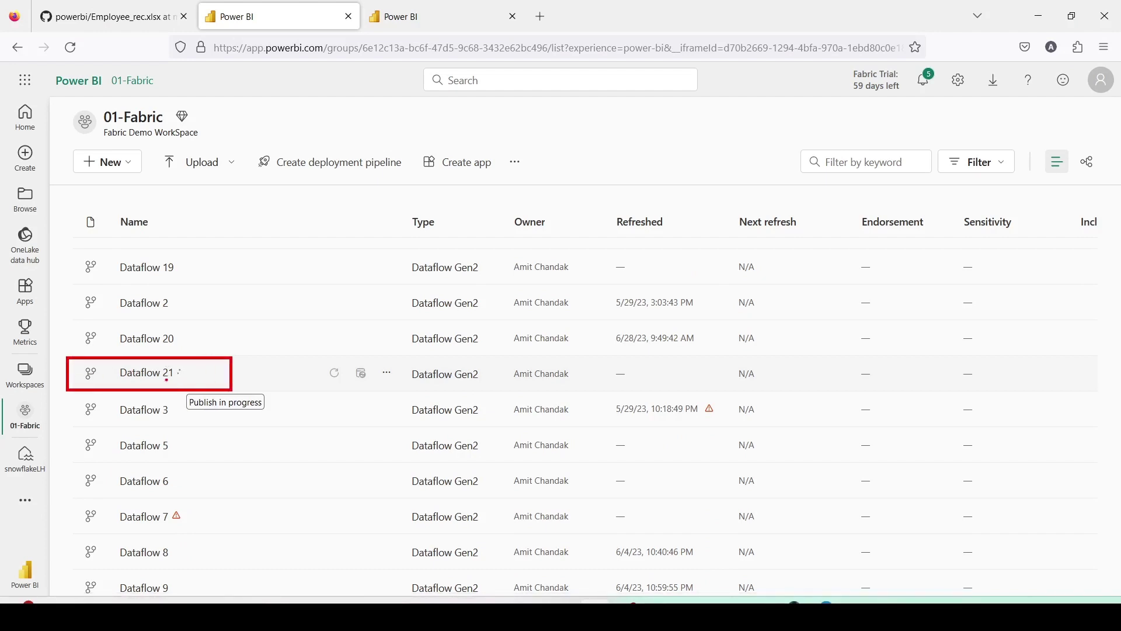
{"action": "key", "text": "Escape"}
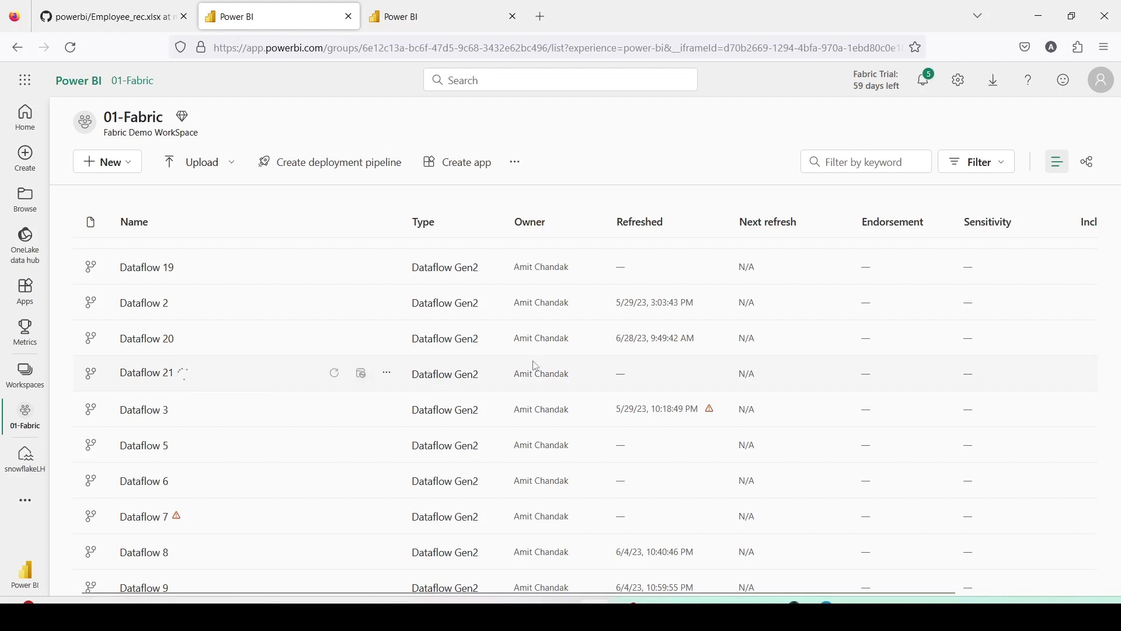
{"action": "left_click_drag", "start_coordinate": [383, 353], "coordinate": [768, 390]}
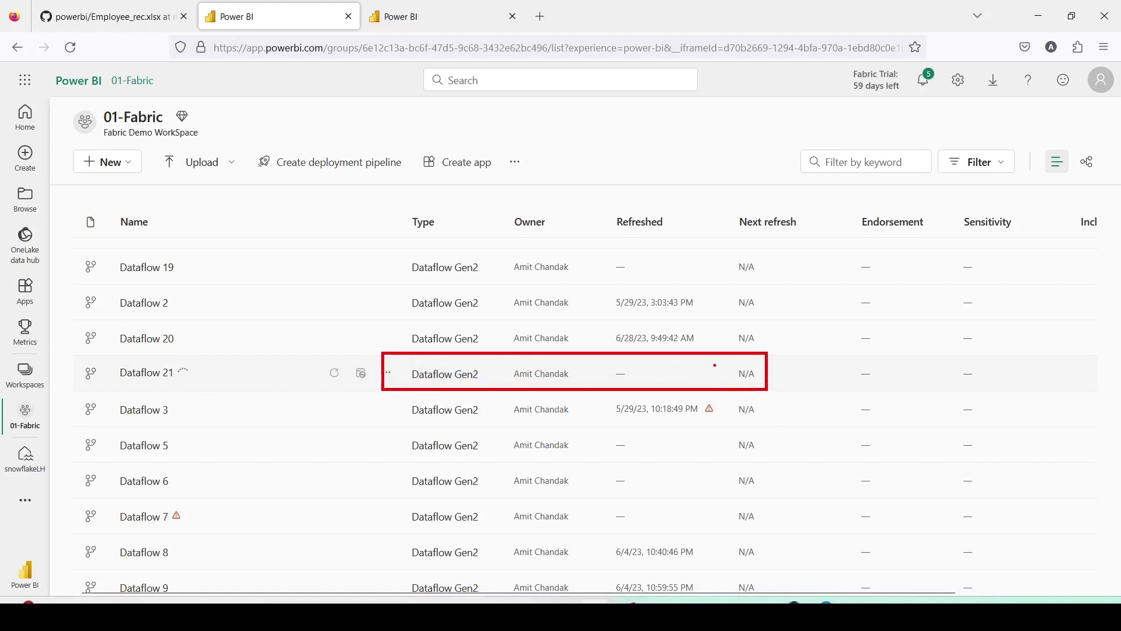
{"action": "key", "text": "Escape"}
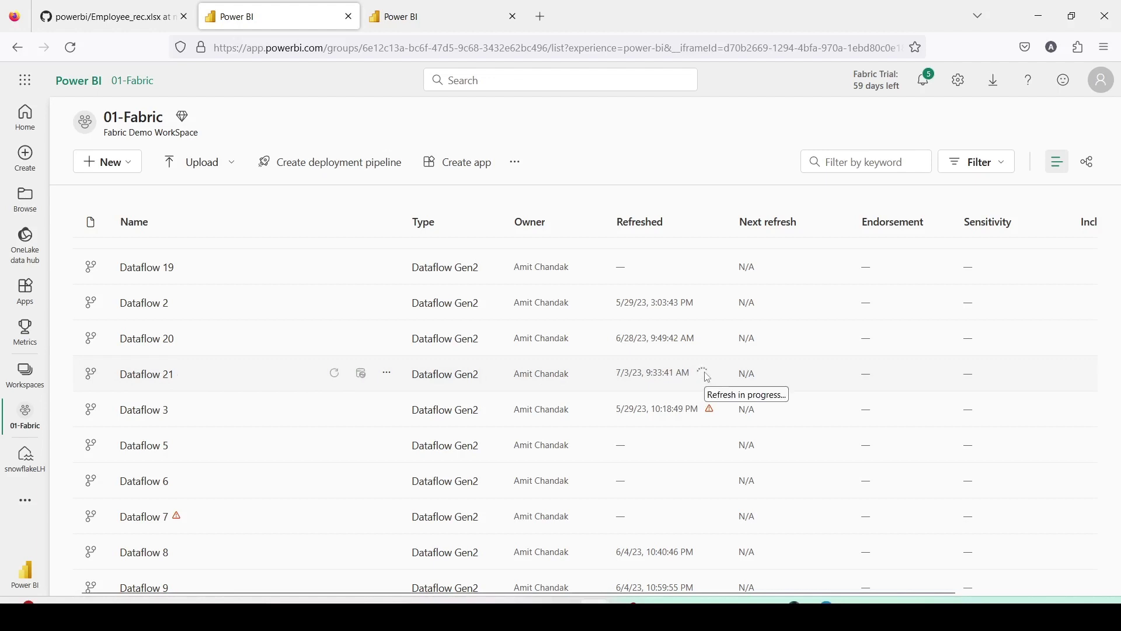
{"action": "mouse_move", "coordinate": [394, 358]}
{"action": "left_mouse_down"}
{"action": "mouse_move", "coordinate": [411, 369]}
{"action": "mouse_move", "coordinate": [742, 392]}
{"action": "left_mouse_up"}
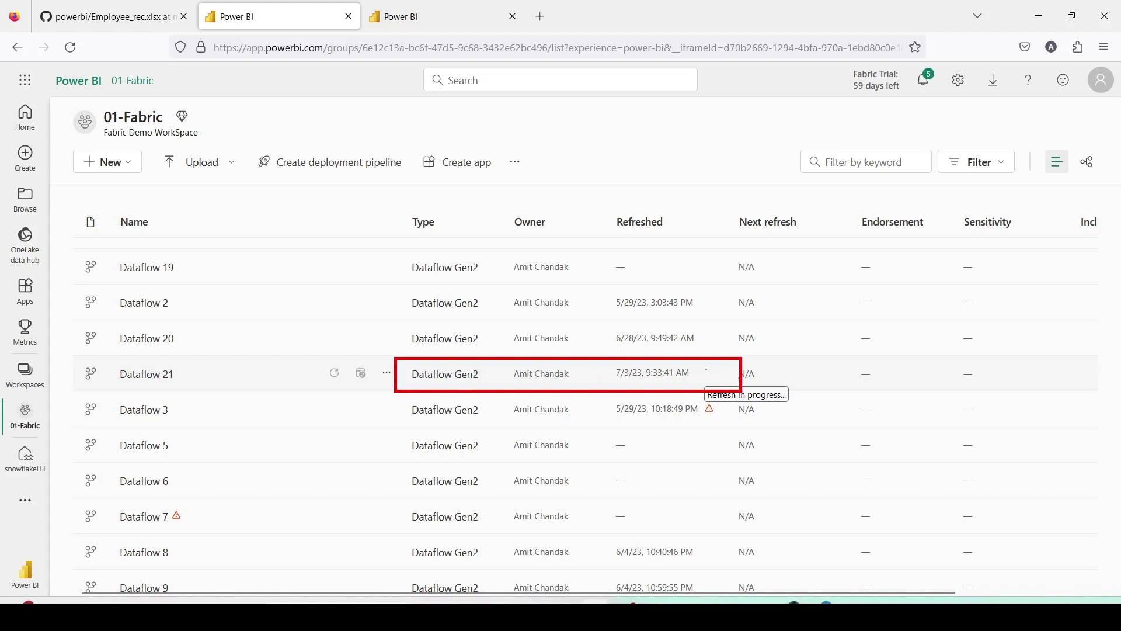
{"action": "key", "text": "Escape"}
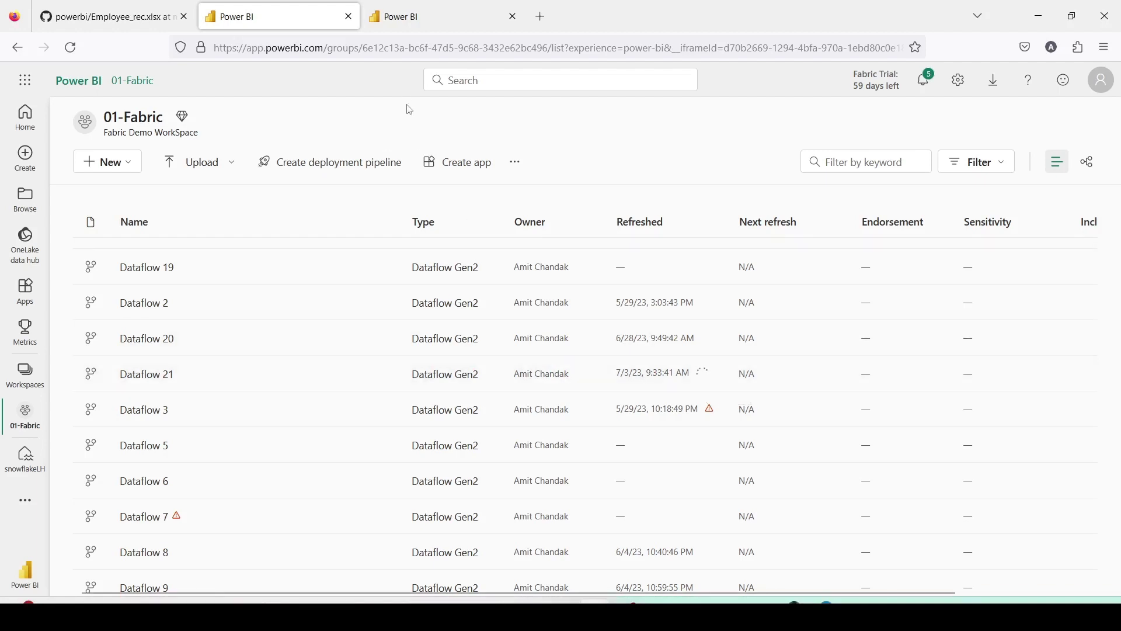
Step: Open app.powerbi.com in a new browser tab
{"action": "left_click", "coordinate": [418, 24]}
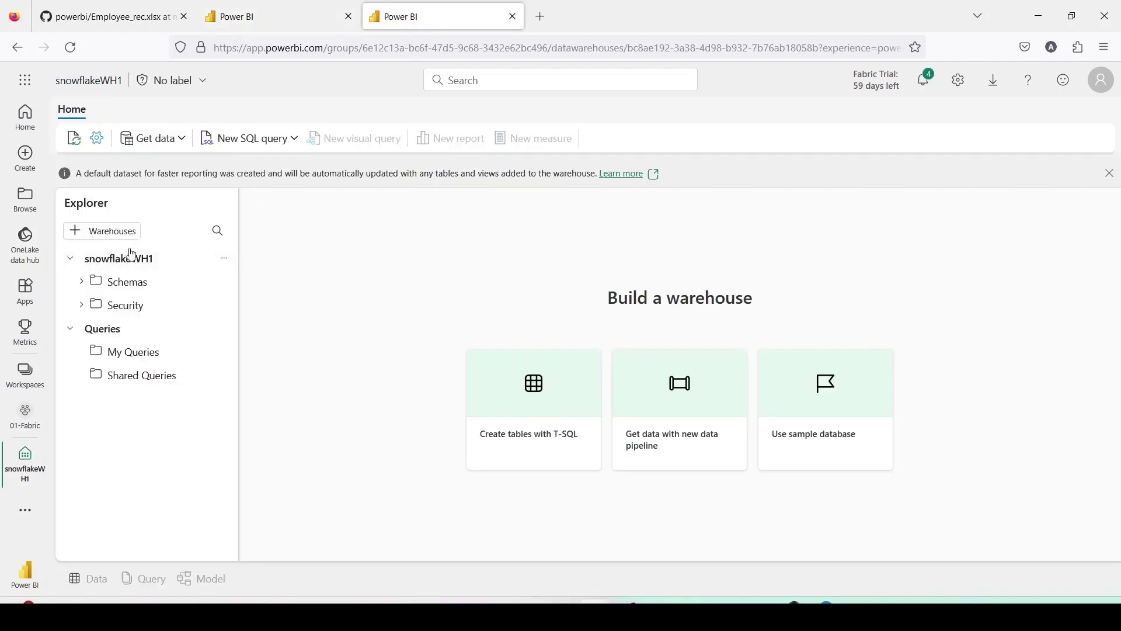
{"action": "left_click", "coordinate": [541, 17]}
{"action": "type", "text": "ap"}
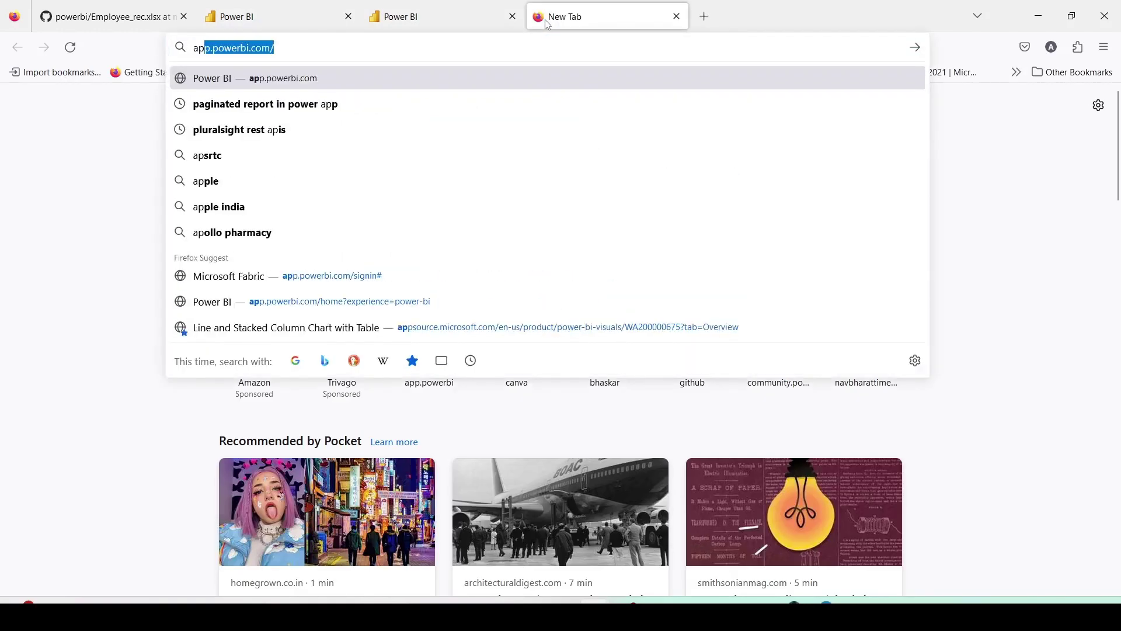
{"action": "key", "text": "Return"}
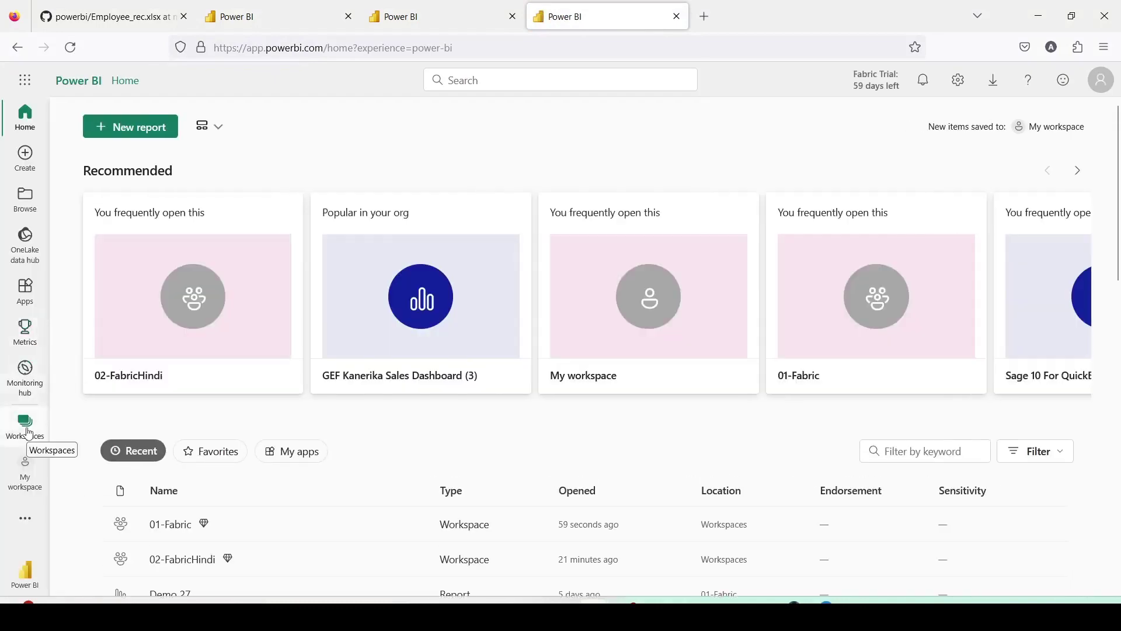
Step: Go to the 01-Fabric workspace and open the snowflakeLH lakehouse to check its tables
{"action": "left_click", "coordinate": [27, 432]}
{"action": "left_click", "coordinate": [102, 280]}
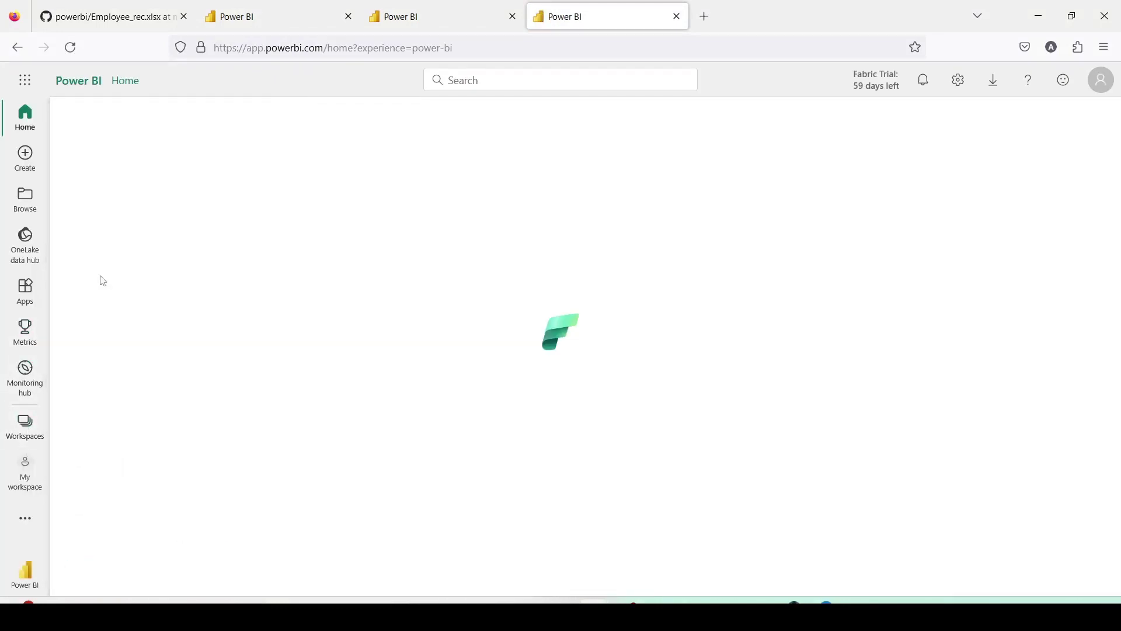
{"action": "scroll", "coordinate": [180, 366], "scroll_direction": "down", "scroll_amount": 4}
{"action": "scroll", "coordinate": [180, 366], "scroll_direction": "down", "scroll_amount": 18}
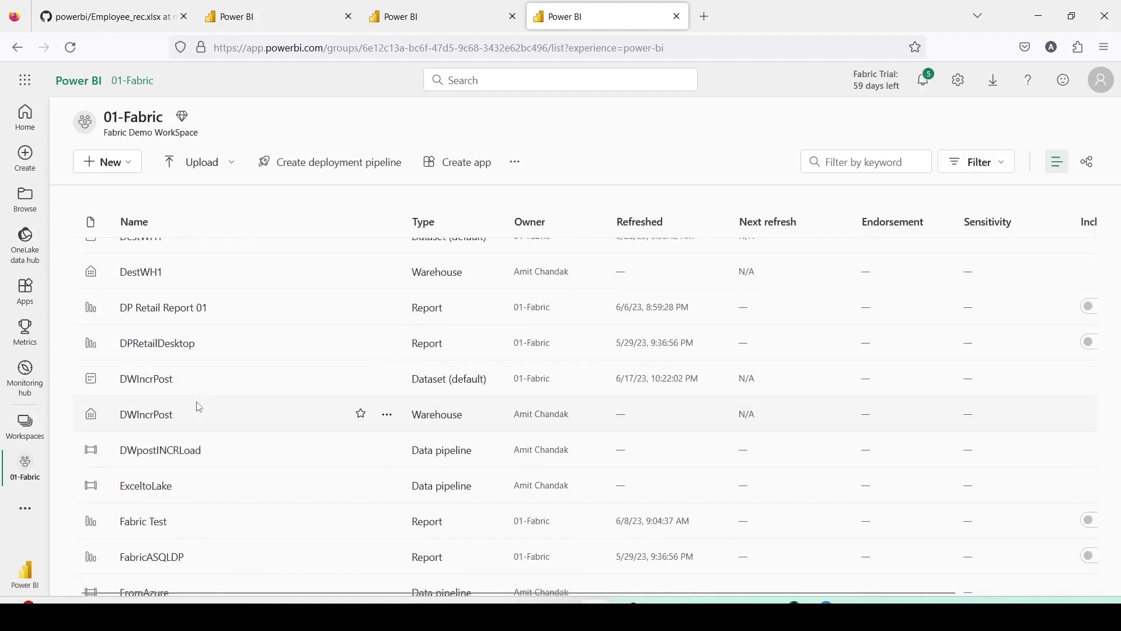
{"action": "scroll", "coordinate": [200, 407], "scroll_direction": "down", "scroll_amount": 12}
{"action": "scroll", "coordinate": [199, 407], "scroll_direction": "down", "scroll_amount": 17}
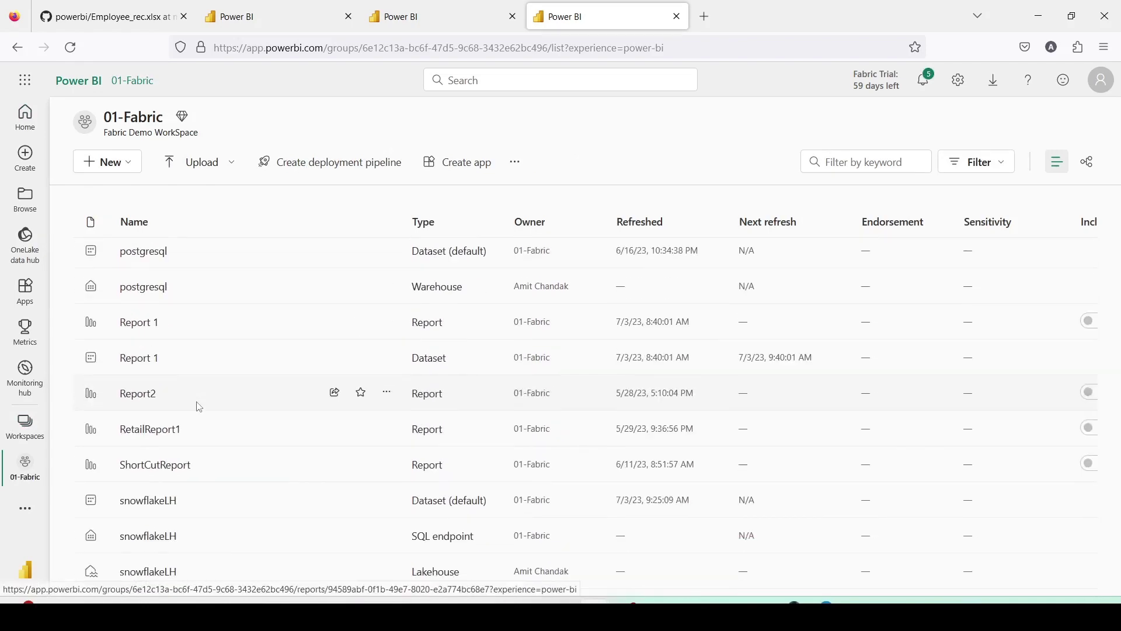
{"action": "scroll", "coordinate": [199, 408], "scroll_direction": "down", "scroll_amount": 3}
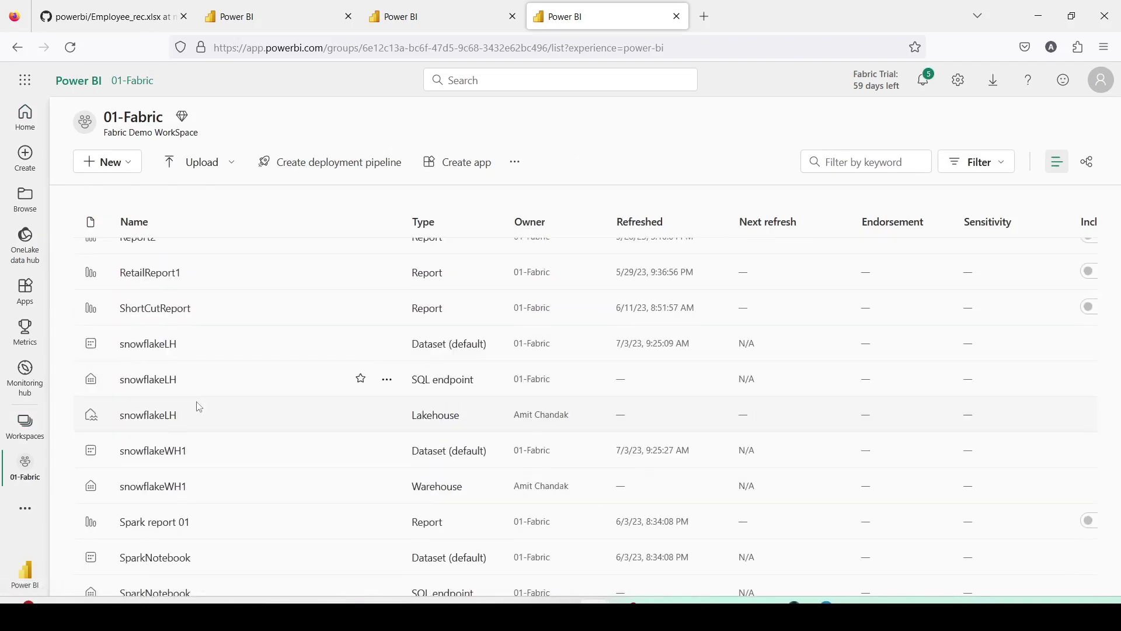
{"action": "left_click", "coordinate": [149, 416]}
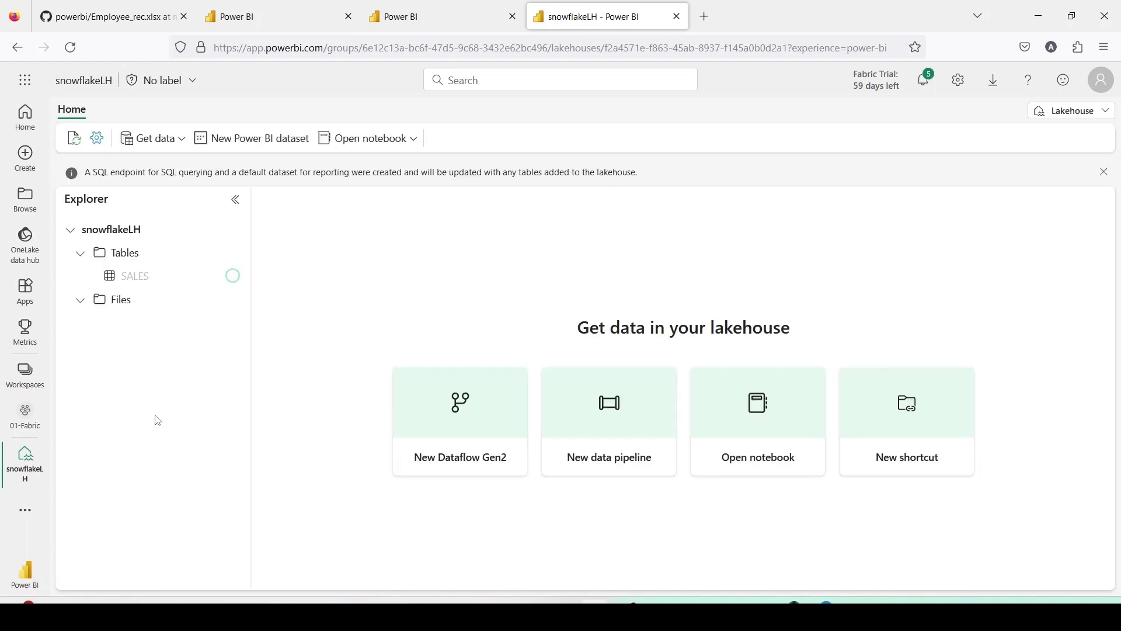
Step: Return to the workspace list and examine Dataflow 21's refresh history, reopening it once the refresh has ended
{"action": "left_click", "coordinate": [319, 16]}
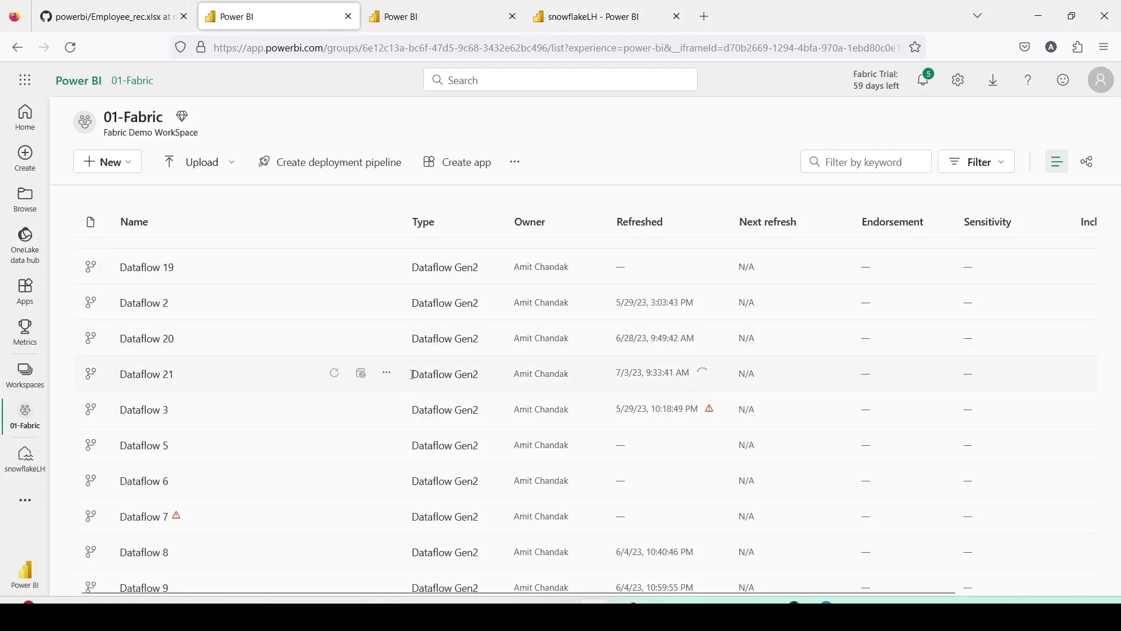
{"action": "left_click", "coordinate": [387, 374]}
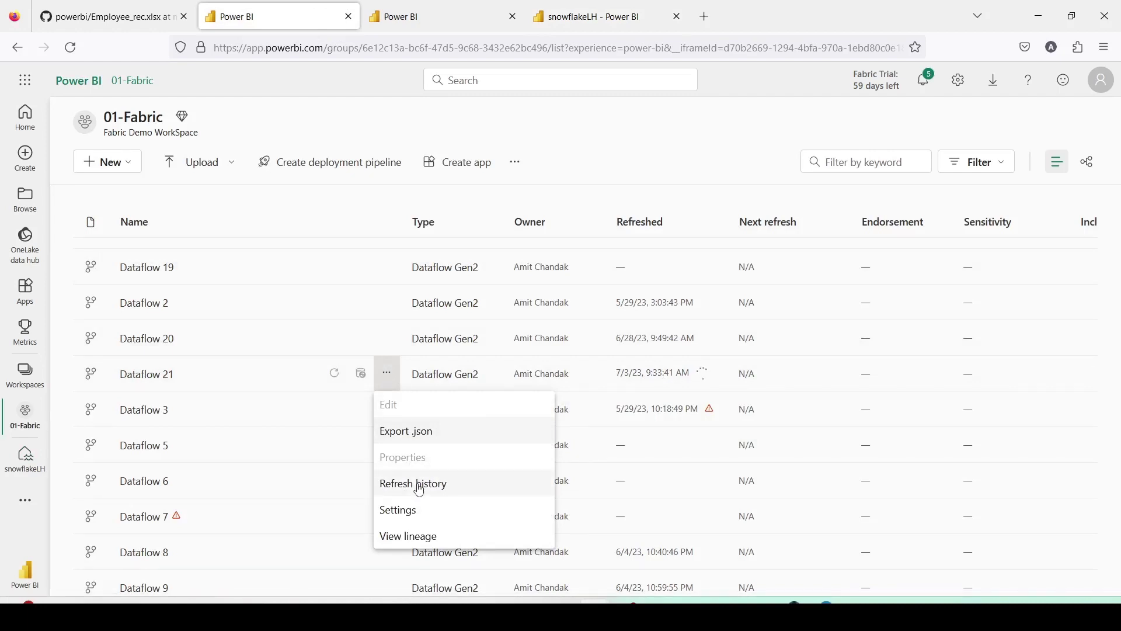
{"action": "left_click", "coordinate": [418, 485]}
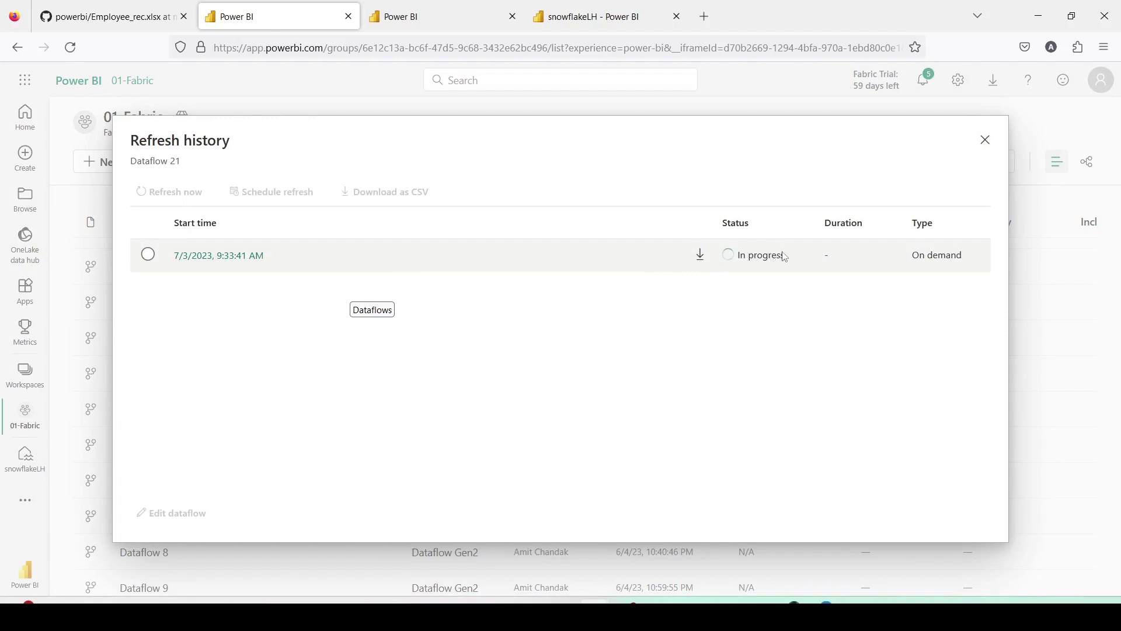
{"action": "left_click", "coordinate": [987, 143]}
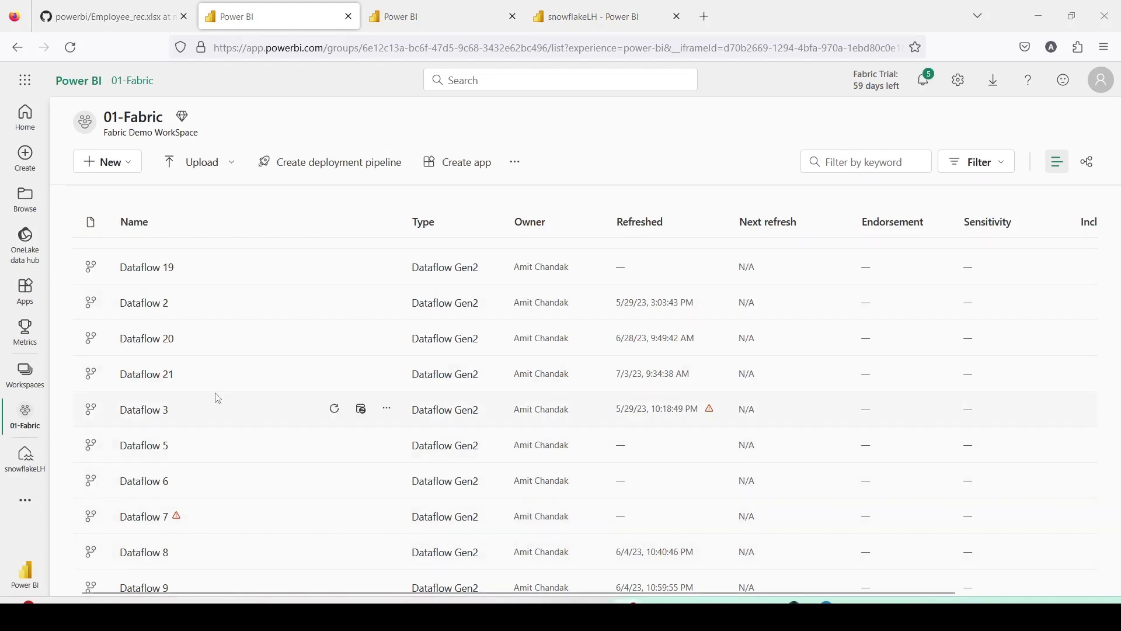
{"action": "left_click", "coordinate": [387, 374]}
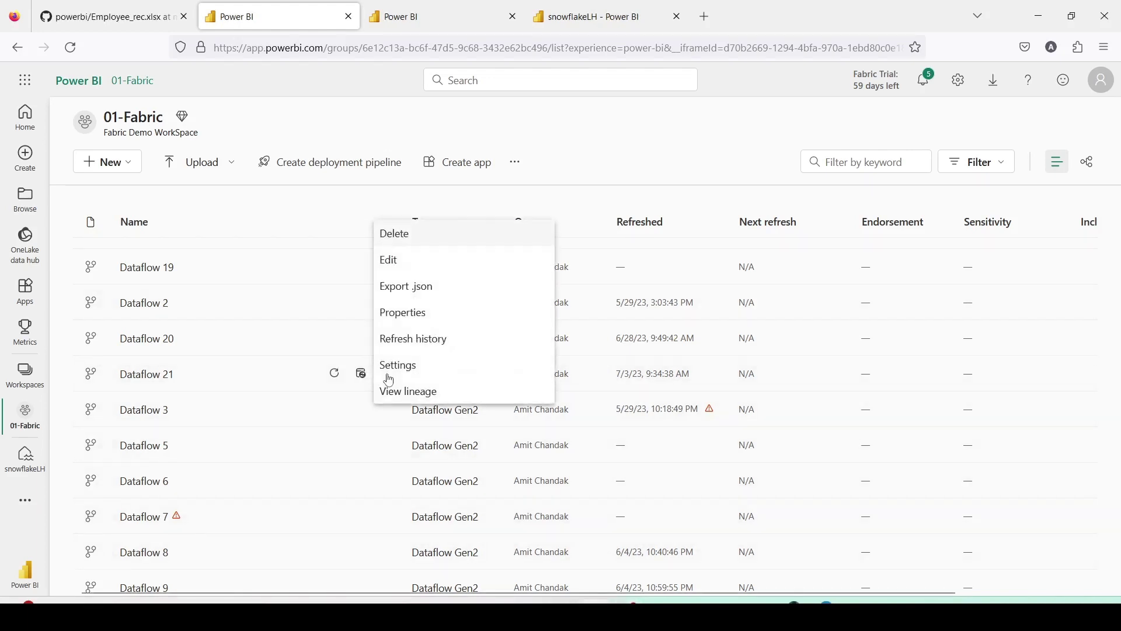
{"action": "left_click", "coordinate": [407, 341]}
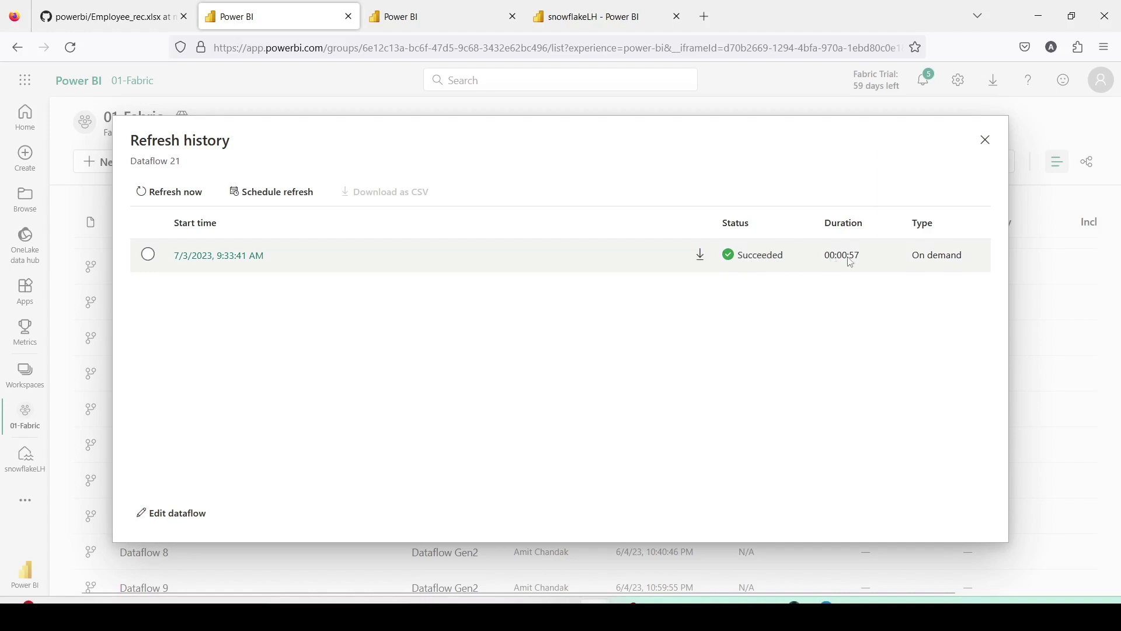
Step: Close the refresh history and check the dbo tables loaded into the snowflakeWH1 warehouse
{"action": "left_click", "coordinate": [984, 147]}
{"action": "left_click", "coordinate": [413, 17]}
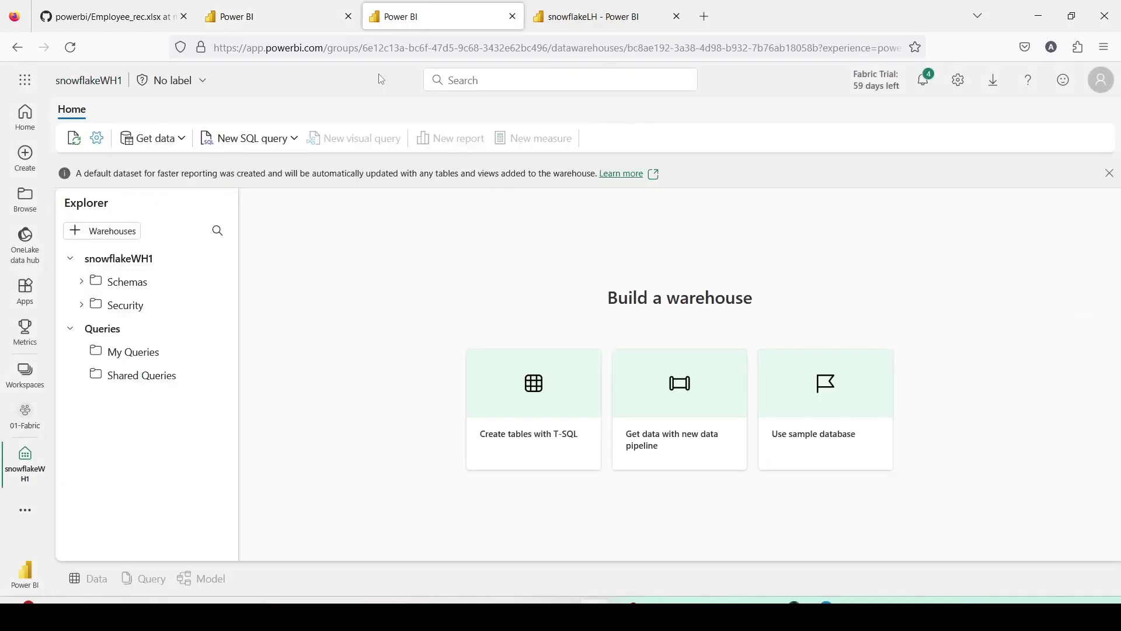
{"action": "left_click", "coordinate": [82, 282]}
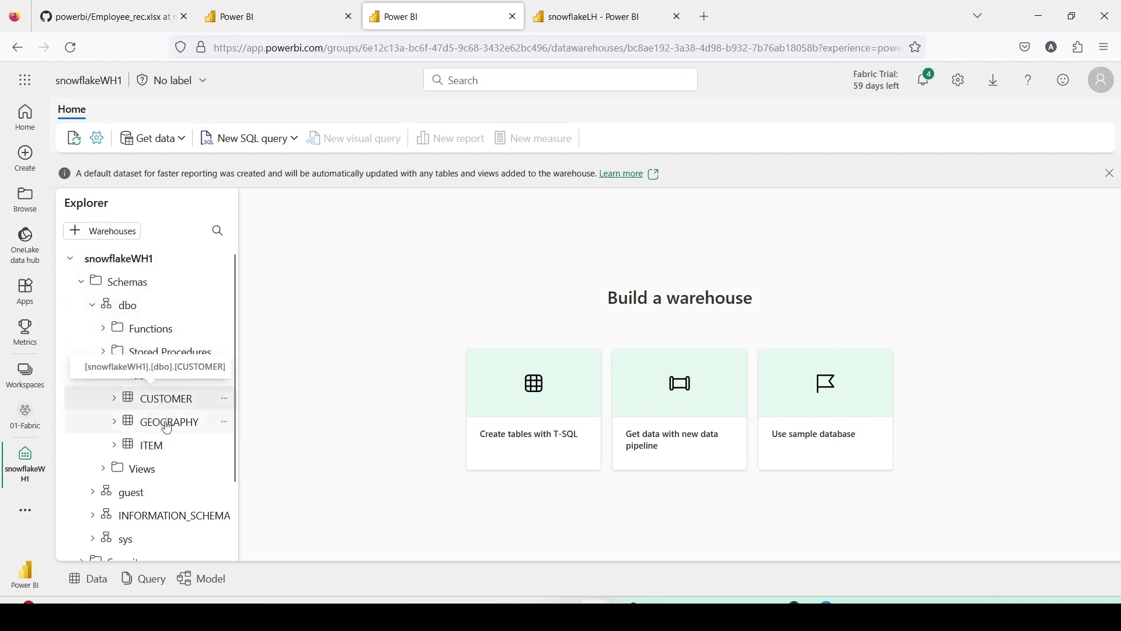
{"action": "left_click", "coordinate": [153, 445]}
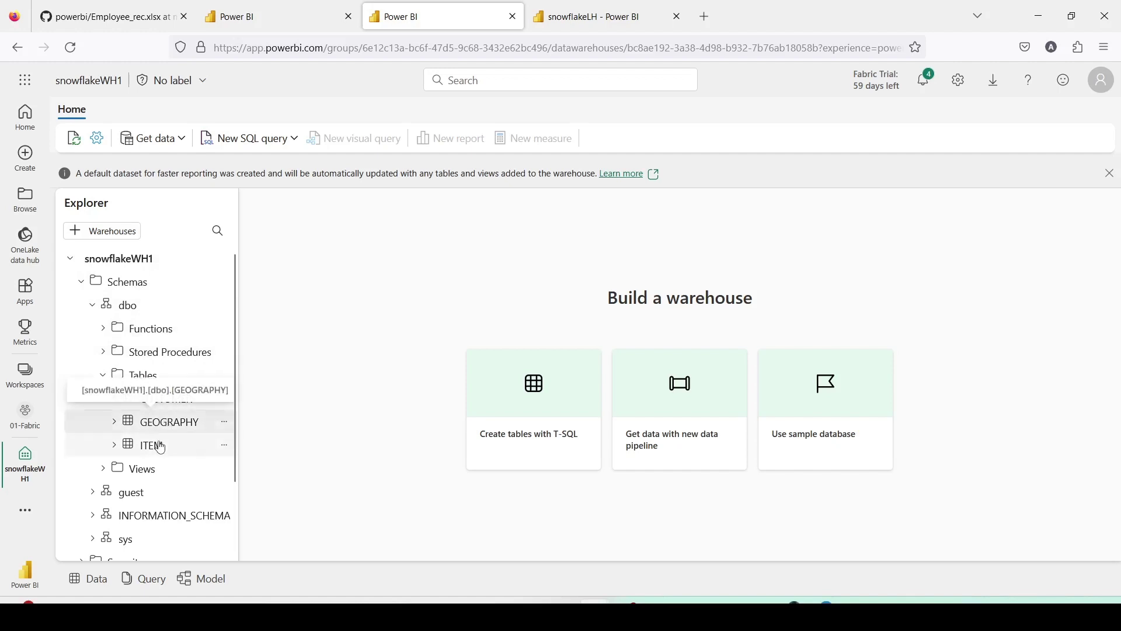
Step: Query the top 100 rows of the CUSTOMER table in snowflakeWH1
{"action": "right_click", "coordinate": [156, 401]}
{"action": "mouse_move", "coordinate": [316, 417]}
{"action": "left_click", "coordinate": [377, 418]}
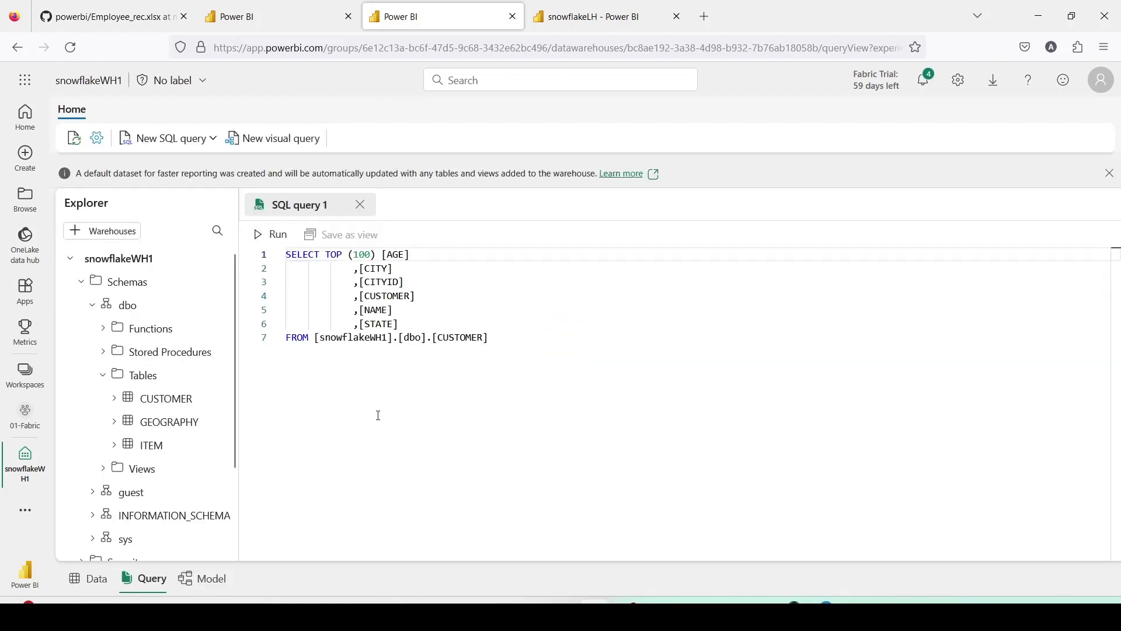
{"action": "left_click", "coordinate": [430, 280]}
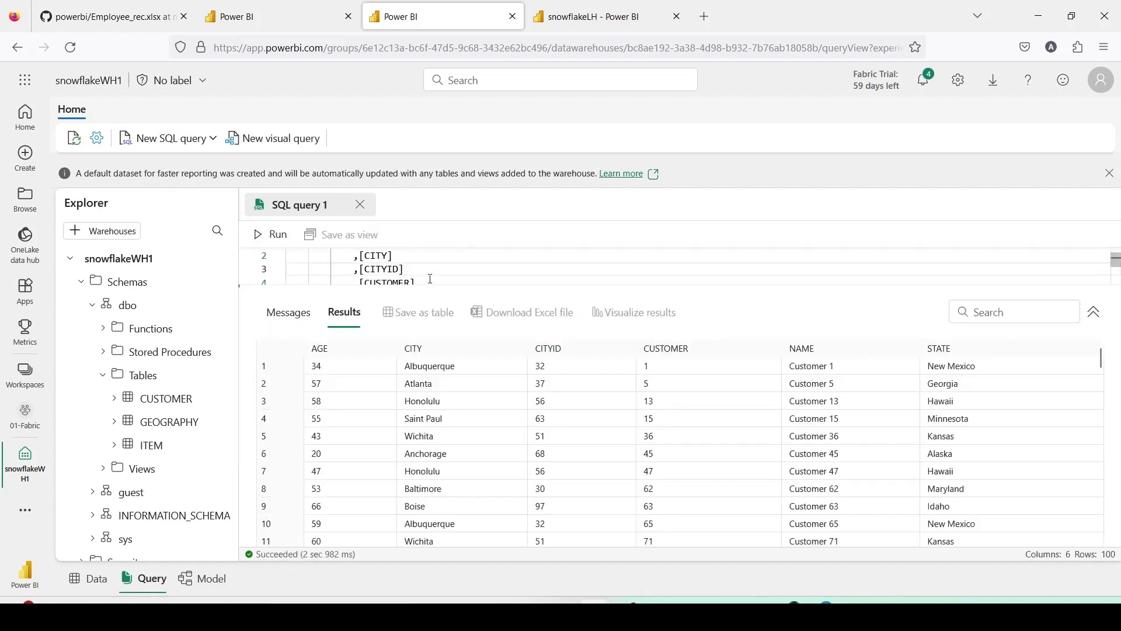
Step: Preview the data of the CUSTOMER, GEOGRAPHY and ITEM tables in the warehouse
{"action": "left_click", "coordinate": [172, 399]}
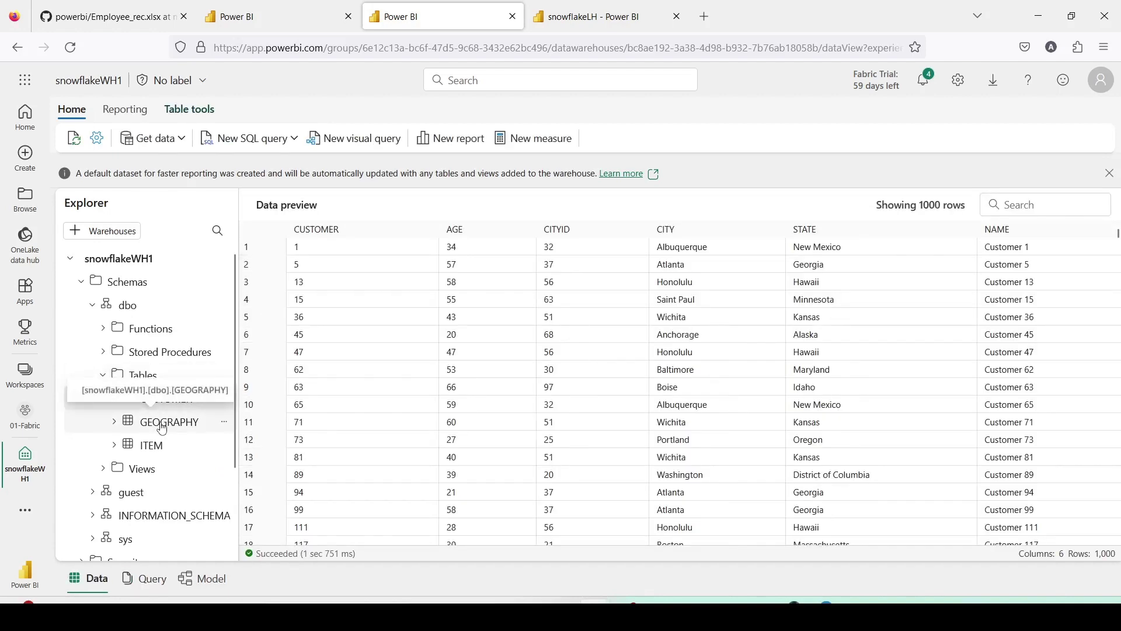
{"action": "left_click", "coordinate": [162, 428]}
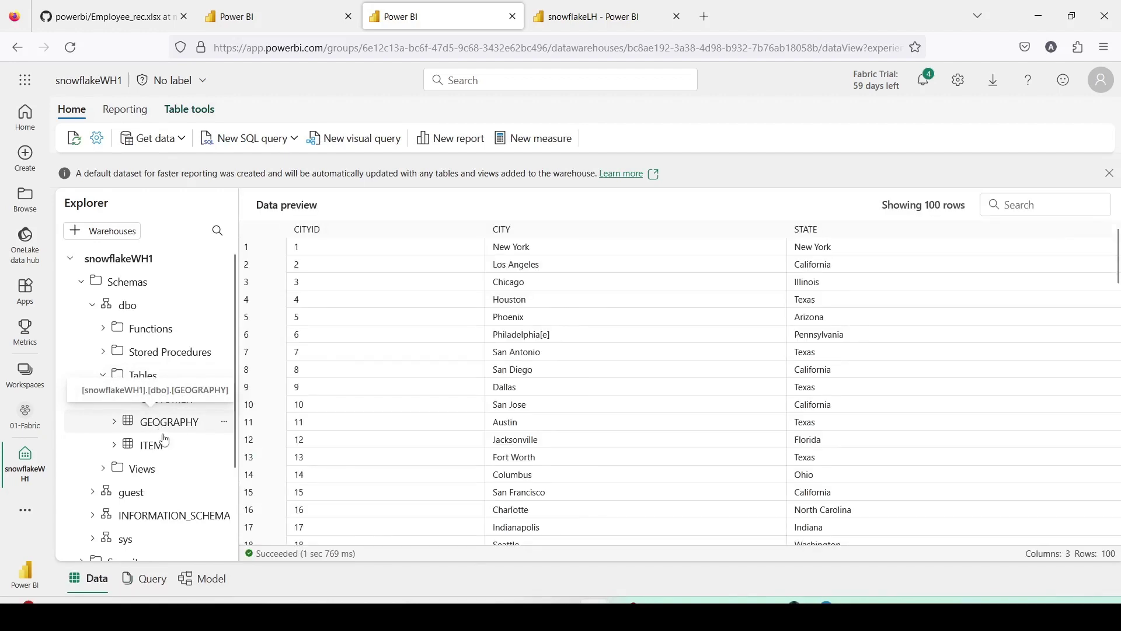
{"action": "left_click", "coordinate": [163, 450]}
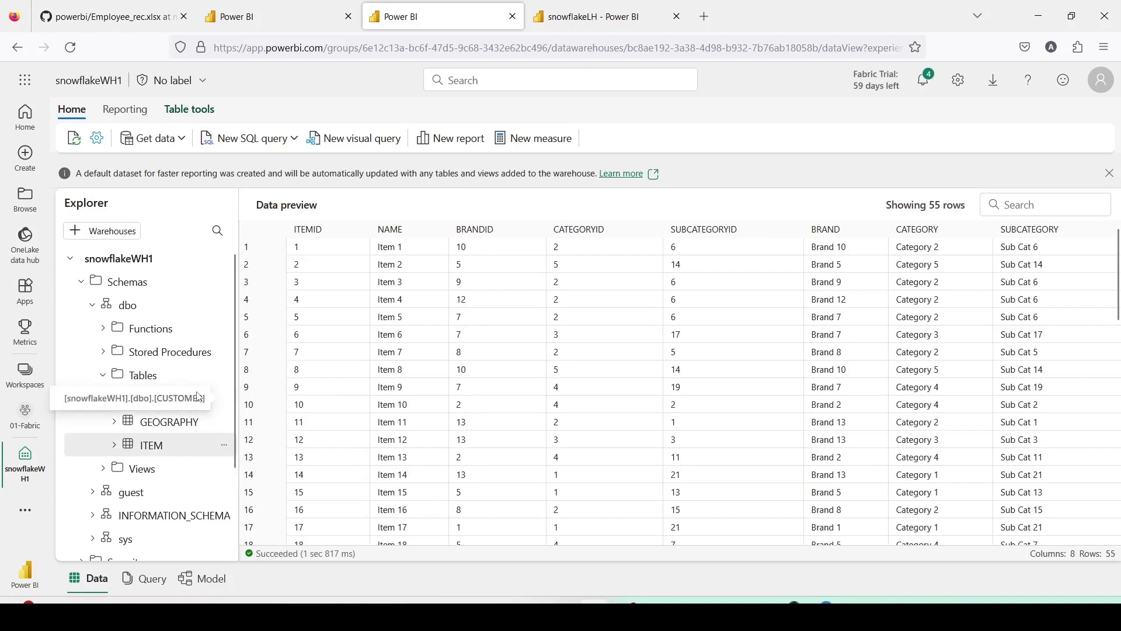
Step: Switch to the snowflakeLH lakehouse, refresh it and inspect the SALES files in the Unidentified folder under Tables
{"action": "left_click", "coordinate": [583, 18]}
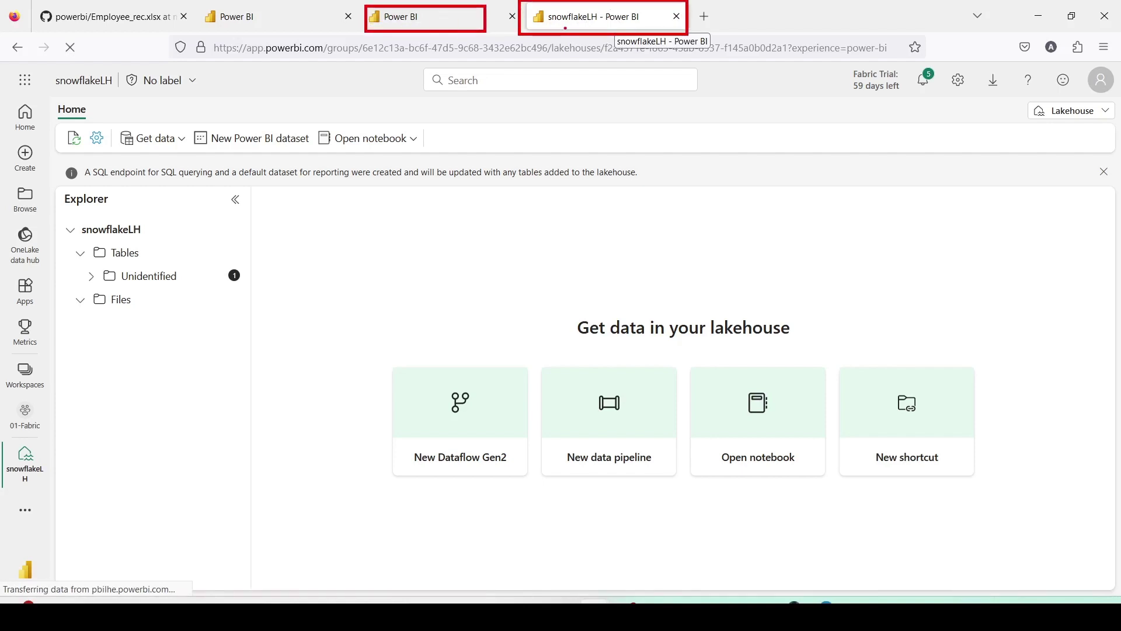
{"action": "left_click_drag", "start_coordinate": [68, 206], "coordinate": [183, 334]}
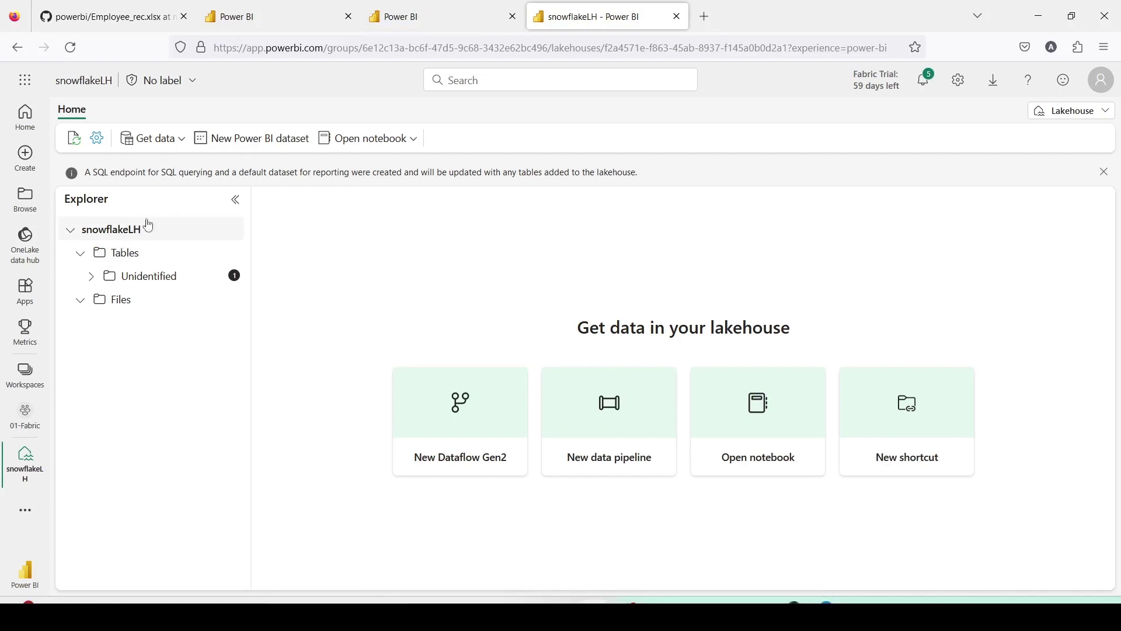
{"action": "left_click", "coordinate": [93, 149]}
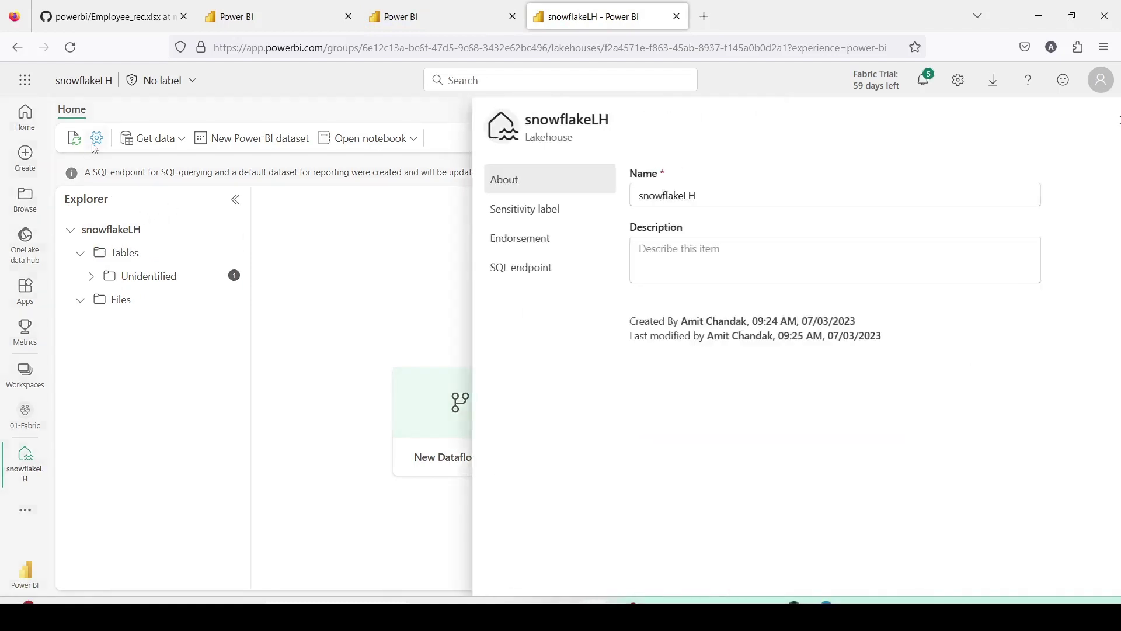
{"action": "left_click", "coordinate": [113, 157]}
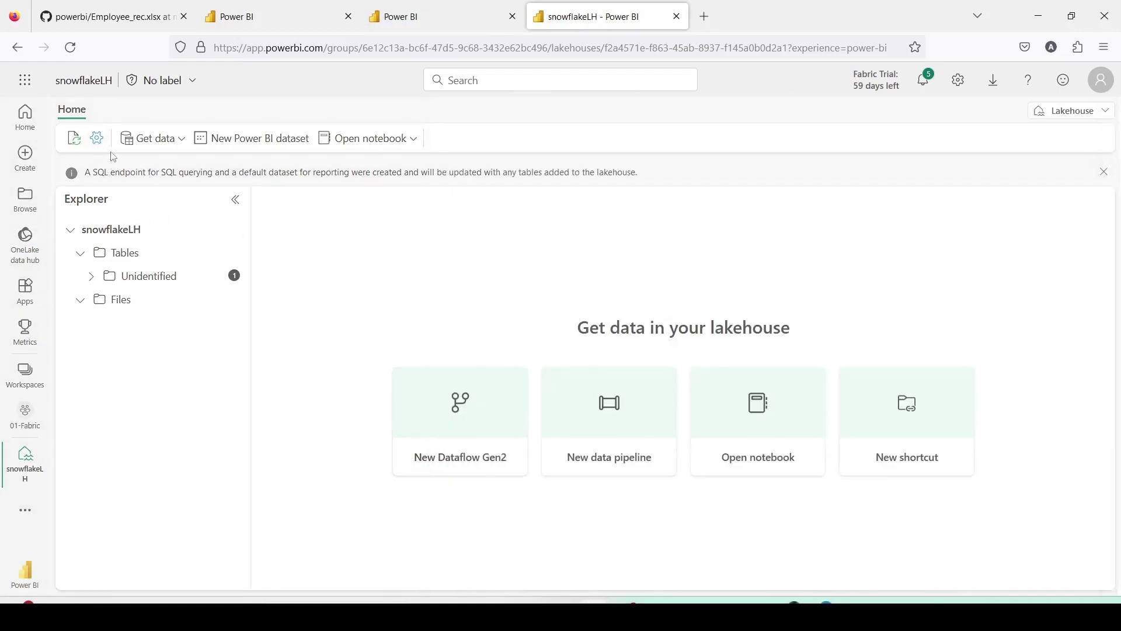
{"action": "left_click", "coordinate": [75, 140]}
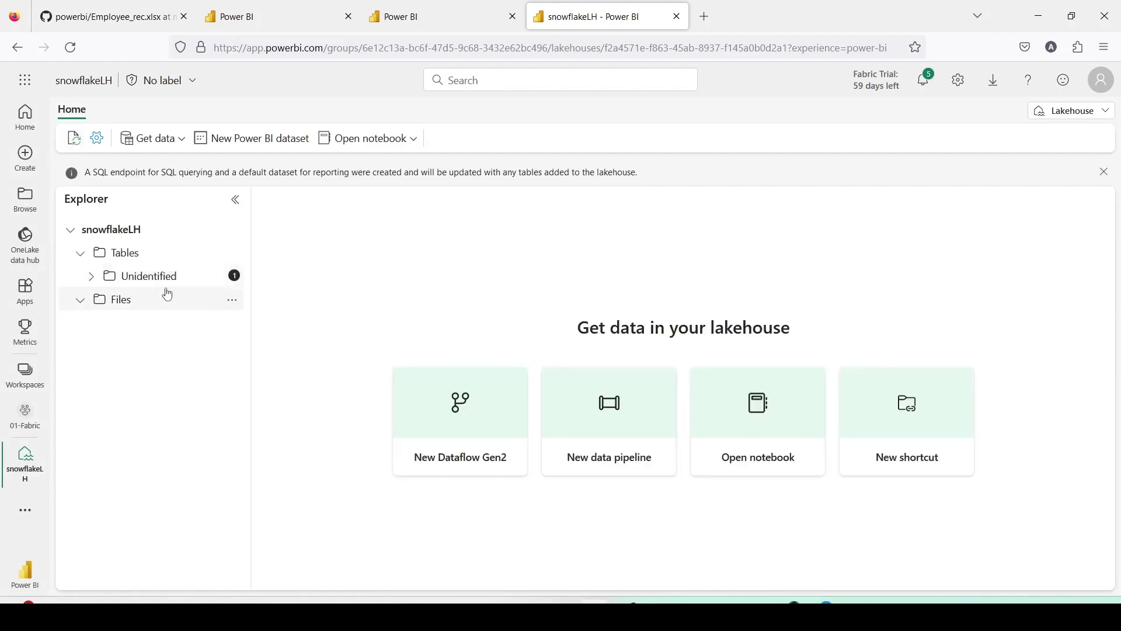
{"action": "left_click", "coordinate": [98, 280]}
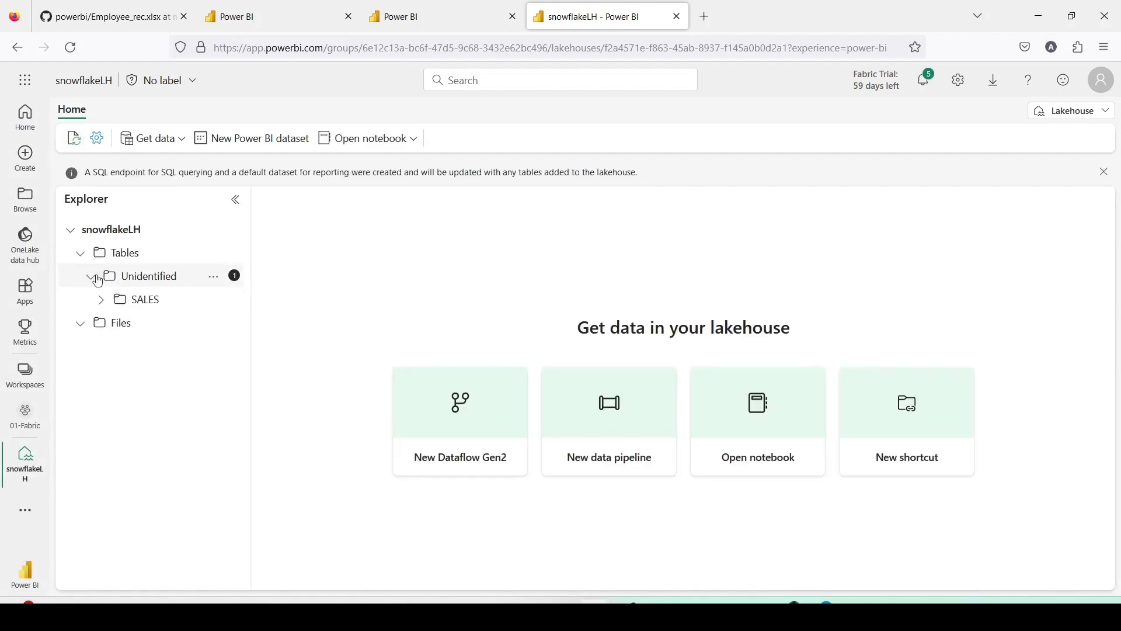
{"action": "left_click", "coordinate": [143, 301]}
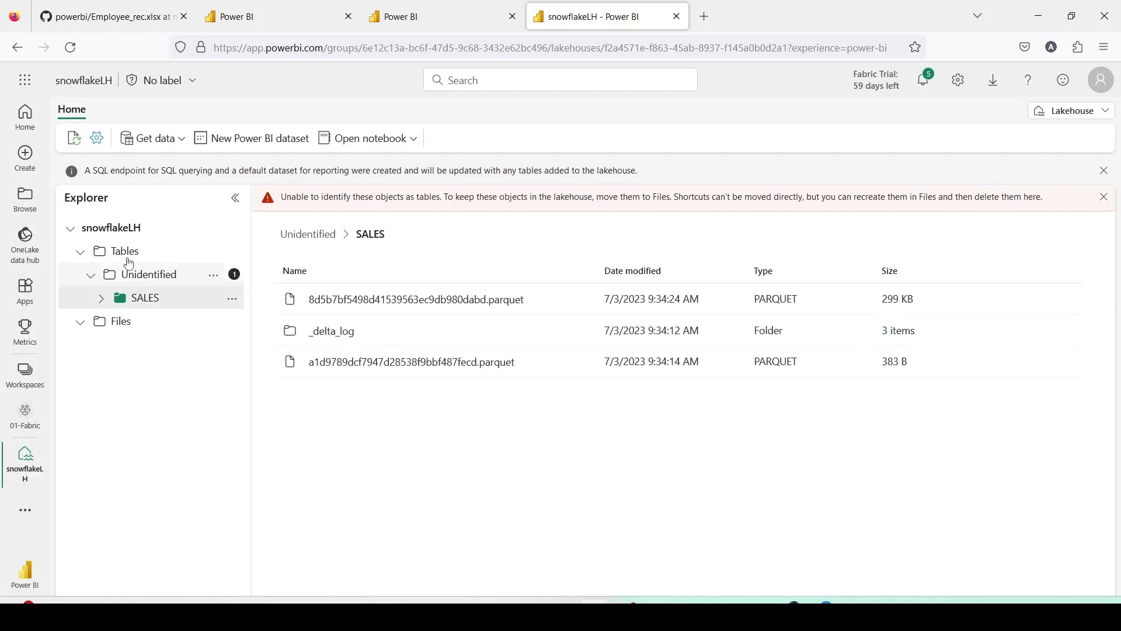
Step: Refresh the lakehouse again and recheck the contents of its Unidentified folder
{"action": "left_click", "coordinate": [74, 143]}
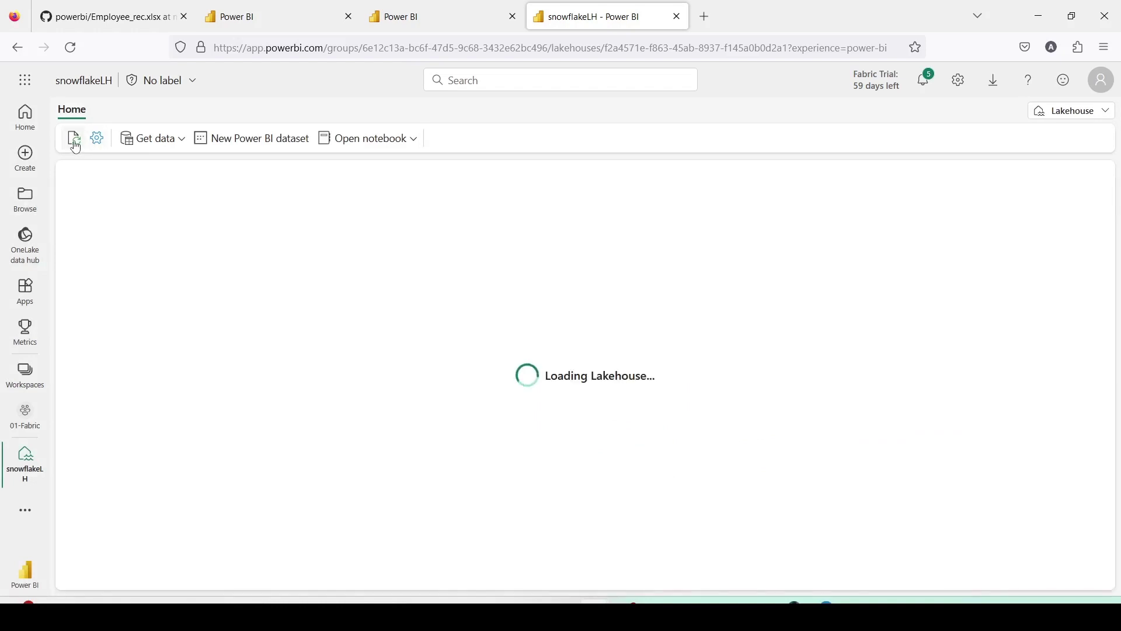
{"action": "left_click", "coordinate": [74, 143]}
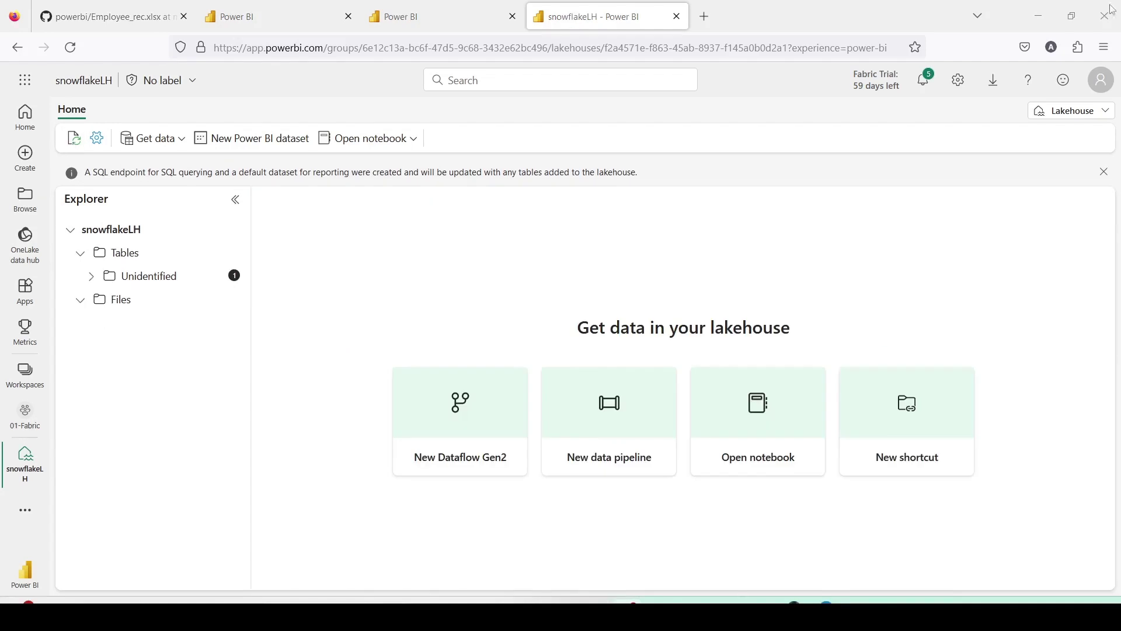
{"action": "left_click", "coordinate": [91, 277]}
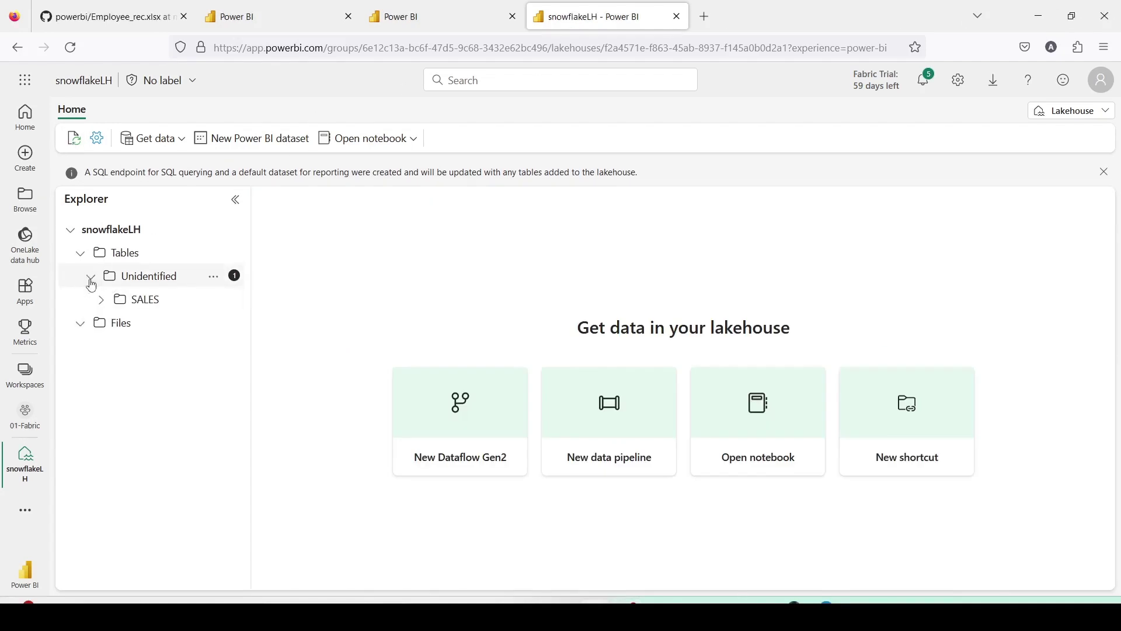
Step: Switch snowflakeLH to its SQL endpoint and look through the SALES table's data preview
{"action": "left_click", "coordinate": [1073, 111]}
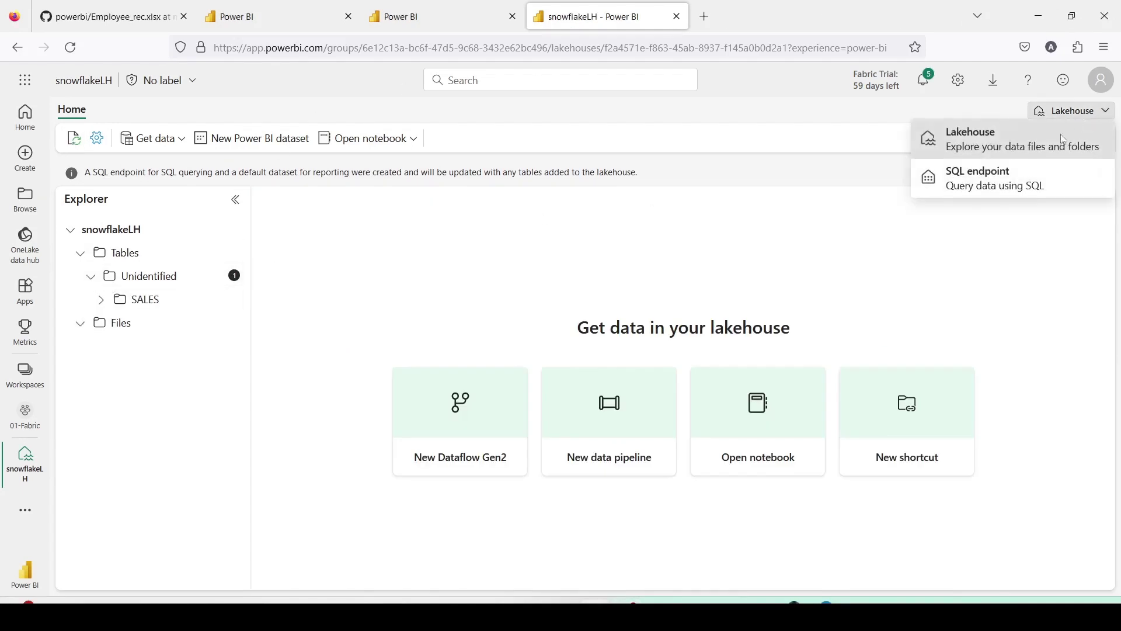
{"action": "left_click", "coordinate": [992, 181]}
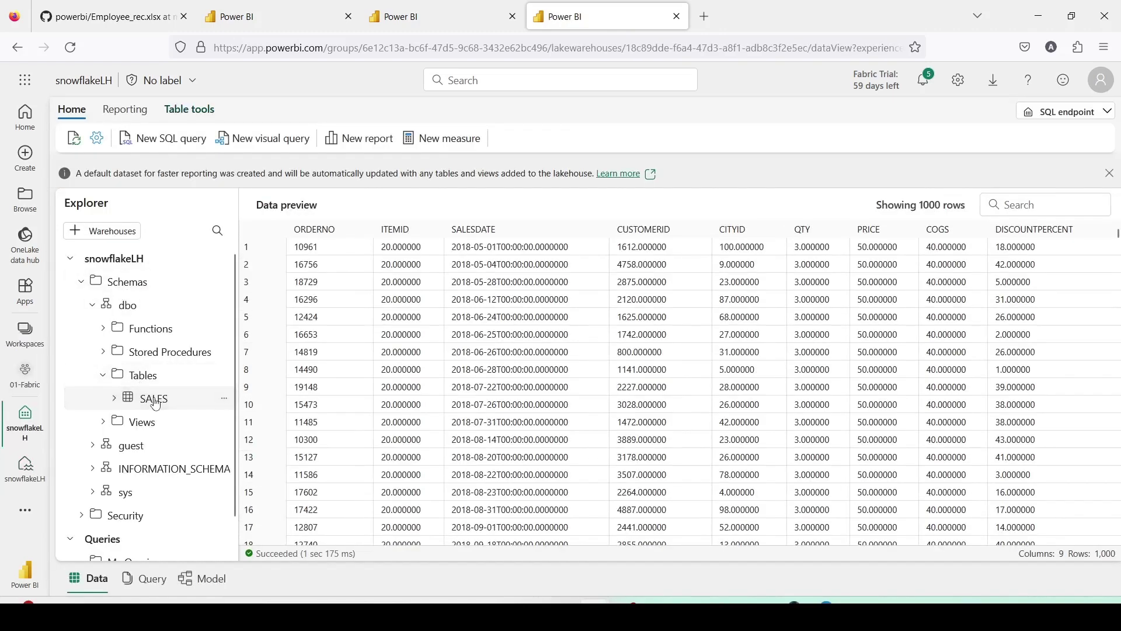
{"action": "scroll", "coordinate": [410, 302], "scroll_direction": "down", "scroll_amount": 5}
{"action": "scroll", "coordinate": [411, 301], "scroll_direction": "up", "scroll_amount": 5}
Step: Generate a Select TOP 100 query on the lakehouse SALES table and copy its full SQL text
{"action": "right_click", "coordinate": [169, 401]}
{"action": "mouse_move", "coordinate": [274, 413]}
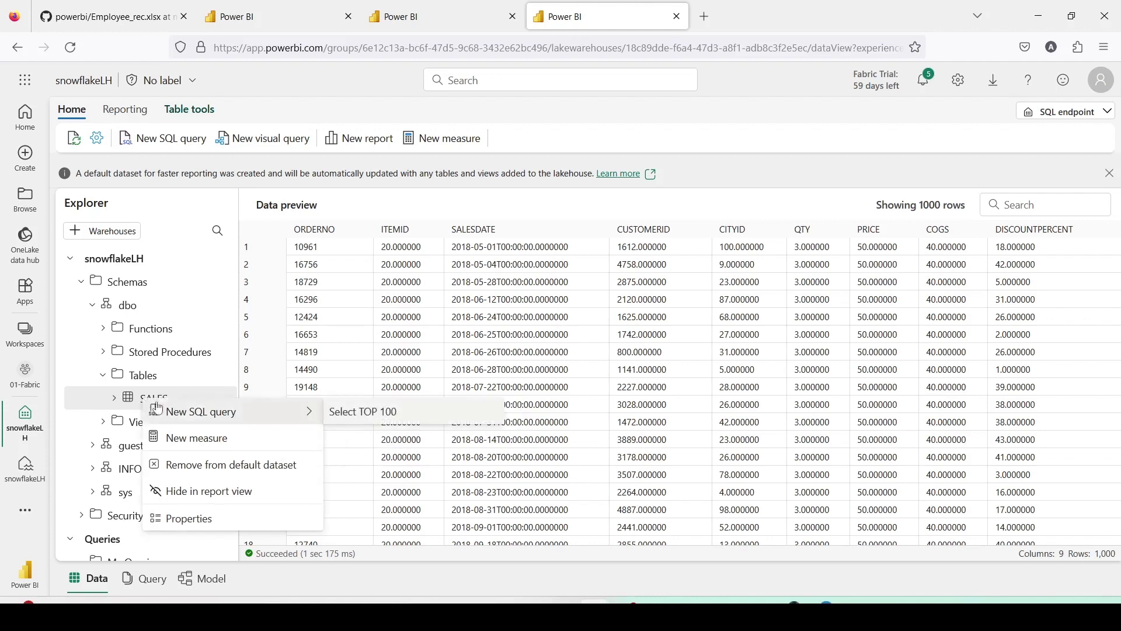
{"action": "left_click", "coordinate": [346, 411]}
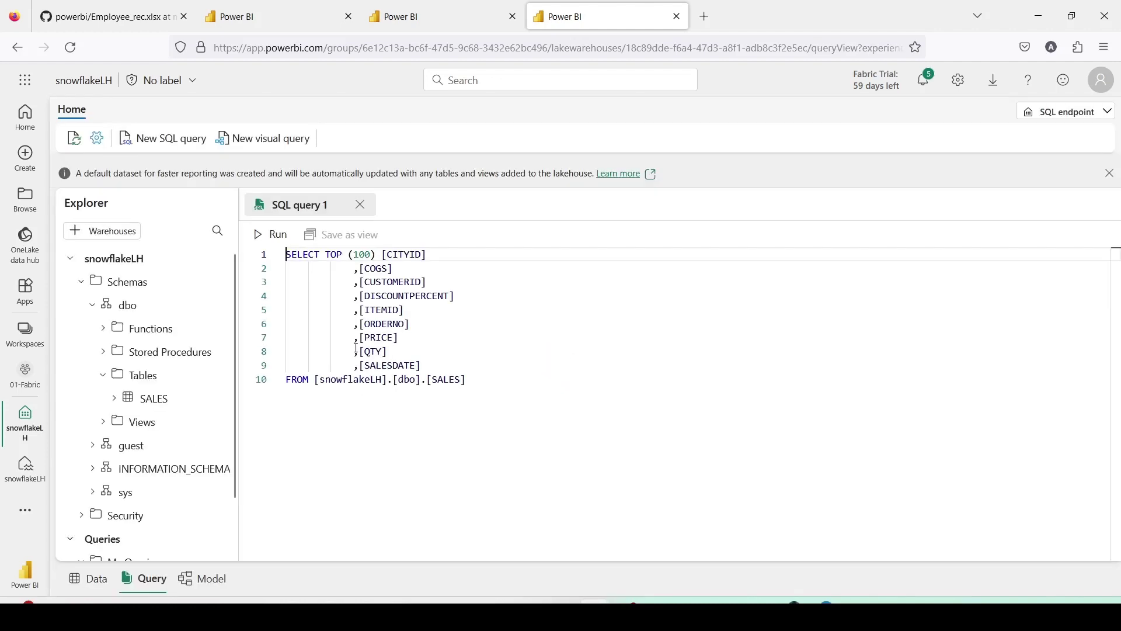
{"action": "scroll", "coordinate": [451, 268], "scroll_direction": "down", "scroll_amount": 2}
{"action": "left_click_drag", "start_coordinate": [455, 286], "coordinate": [462, 430]}
{"action": "left_click_drag", "start_coordinate": [508, 401], "coordinate": [287, 257]}
{"action": "key", "text": "ctrl+c"}
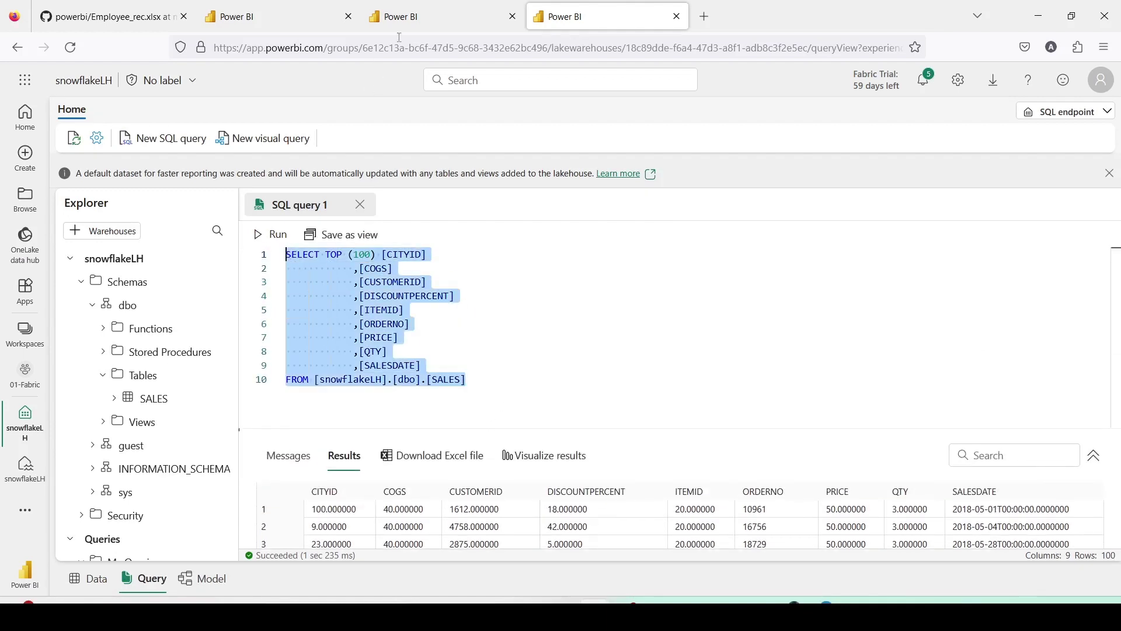
Step: Create a new SQL query in the snowflakeWH1 warehouse, paste the copied lakehouse SALES query and run it
{"action": "left_click", "coordinate": [403, 16]}
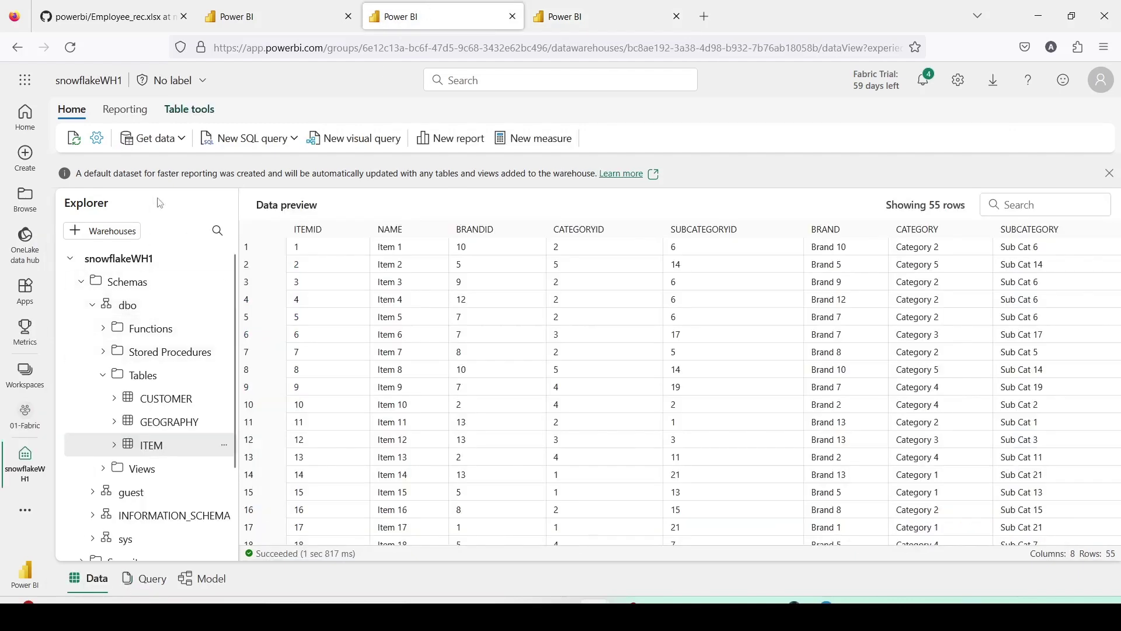
{"action": "left_click", "coordinate": [246, 141]}
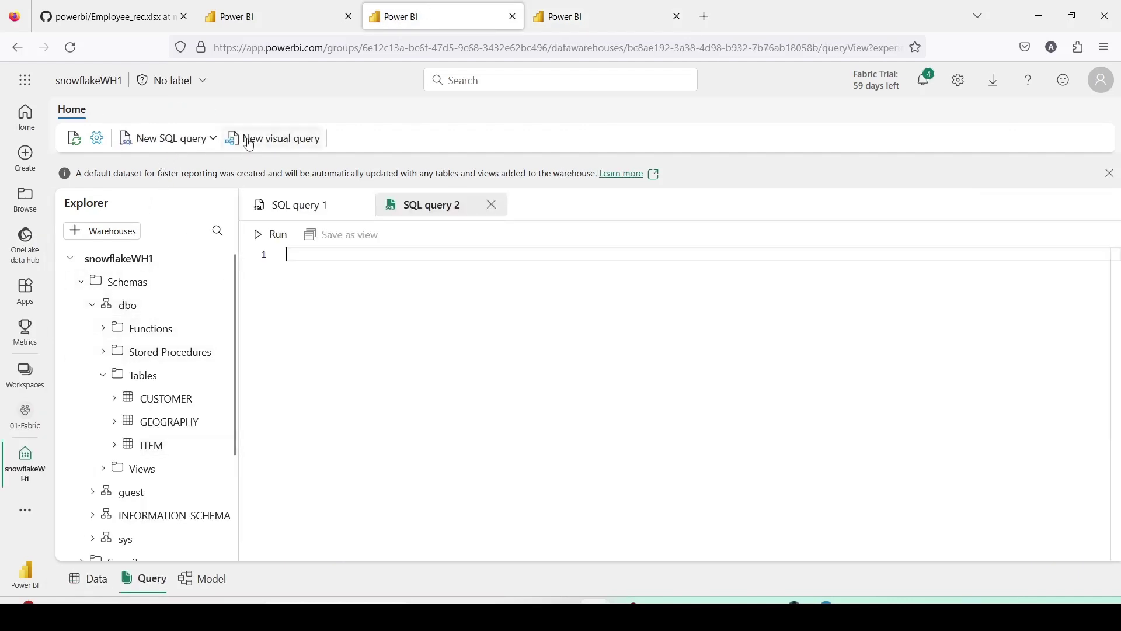
{"action": "key", "text": "ctrl+v"}
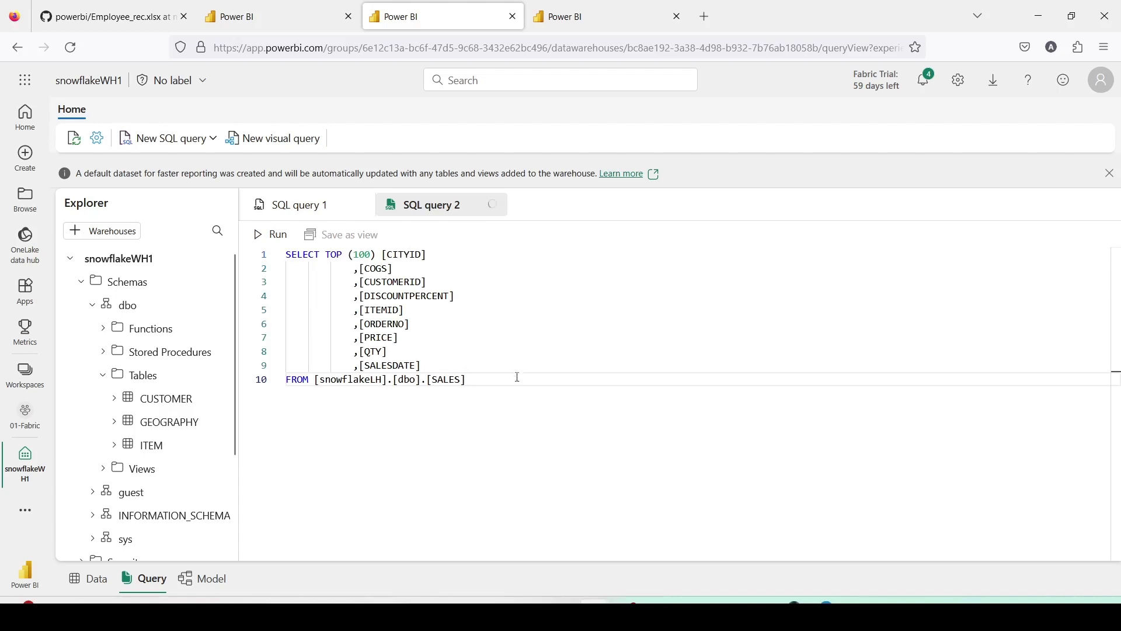
{"action": "key", "text": "ctrl+a"}
{"action": "left_click", "coordinate": [260, 234]}
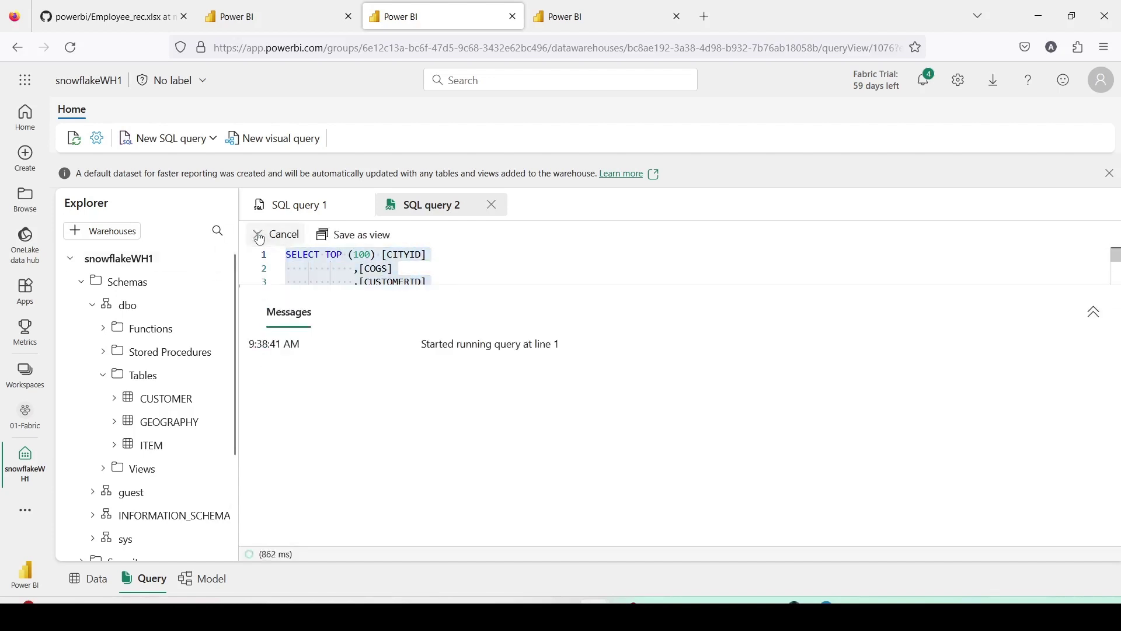
{"action": "left_click_drag", "start_coordinate": [431, 286], "coordinate": [458, 403]}
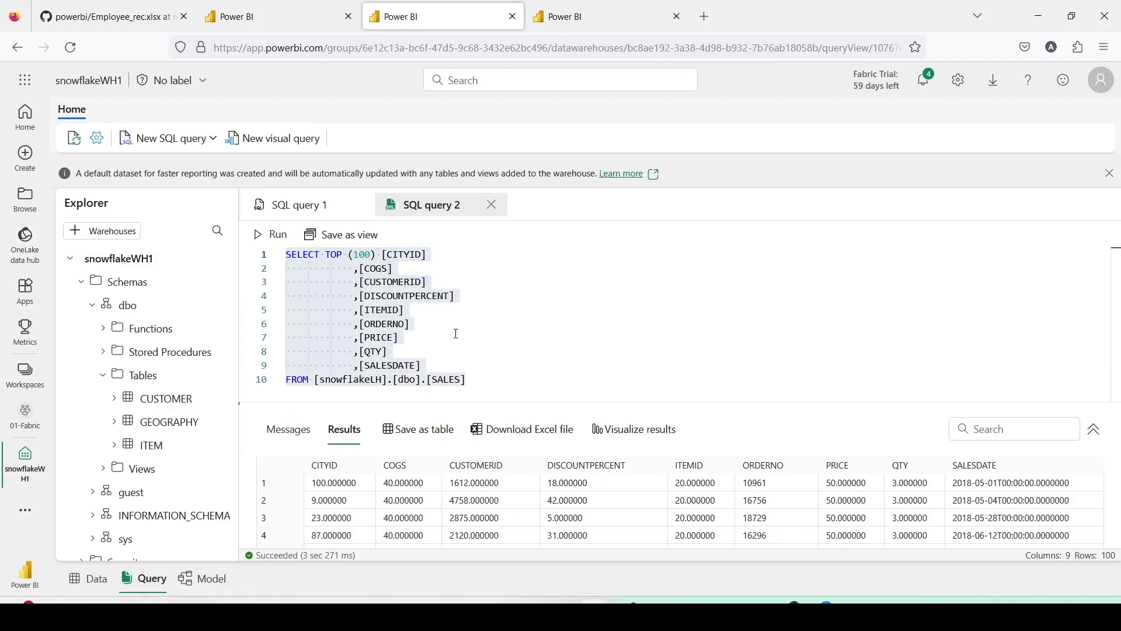
Step: Remove the TOP (100) limit from the SALES query in the warehouse
{"action": "left_click", "coordinate": [374, 256]}
{"action": "key", "text": "ctrl+a"}
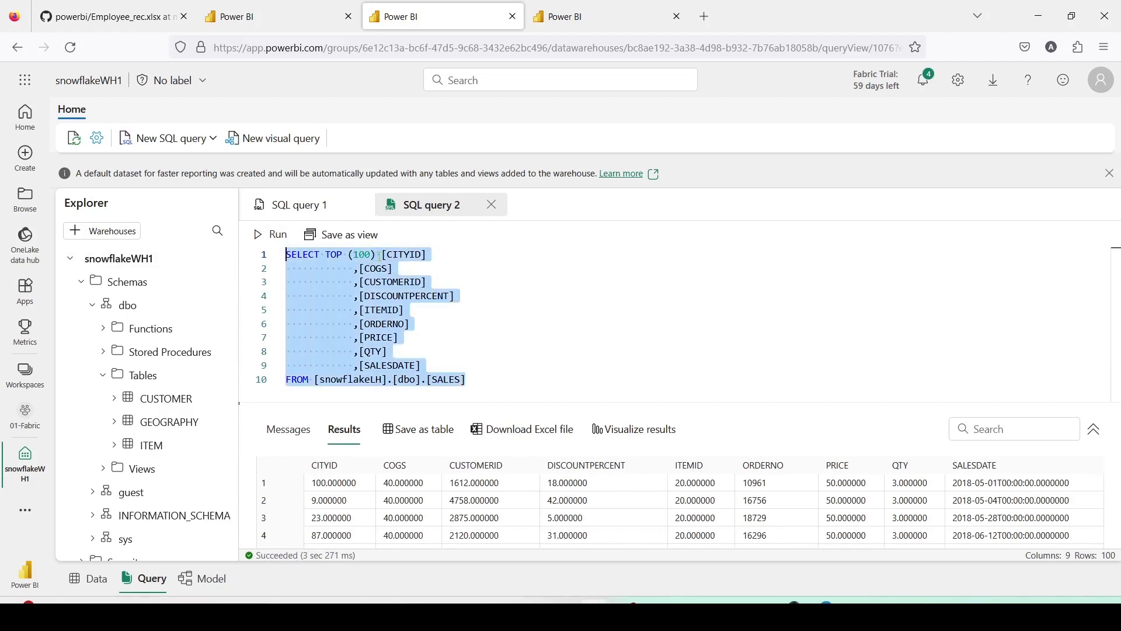
{"action": "left_click_drag", "start_coordinate": [379, 255], "coordinate": [327, 250]}
{"action": "key", "text": "Delete"}
Step: Add the line "create view [dbo].[SALES] as" above the SELECT, reusing the table name from the FROM clause, and run the whole statement
{"action": "left_click_drag", "start_coordinate": [471, 384], "coordinate": [394, 379]}
{"action": "key", "text": "ctrl+c"}
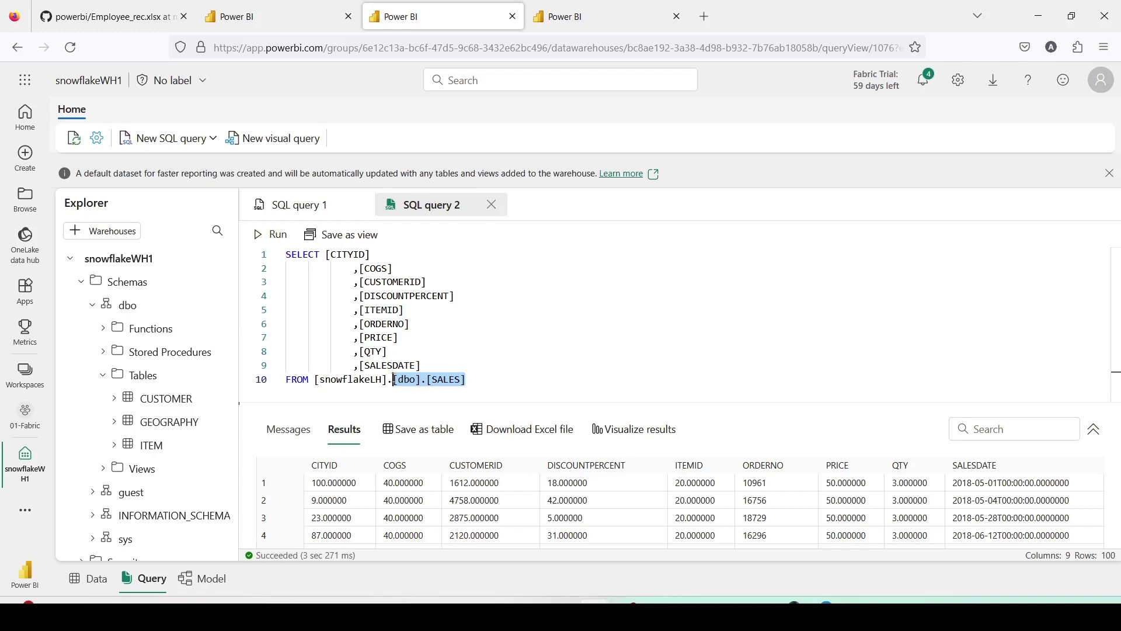
{"action": "left_click", "coordinate": [278, 255]}
{"action": "left_click", "coordinate": [278, 255]}
{"action": "left_click", "coordinate": [288, 255]}
{"action": "key", "text": "Return"}
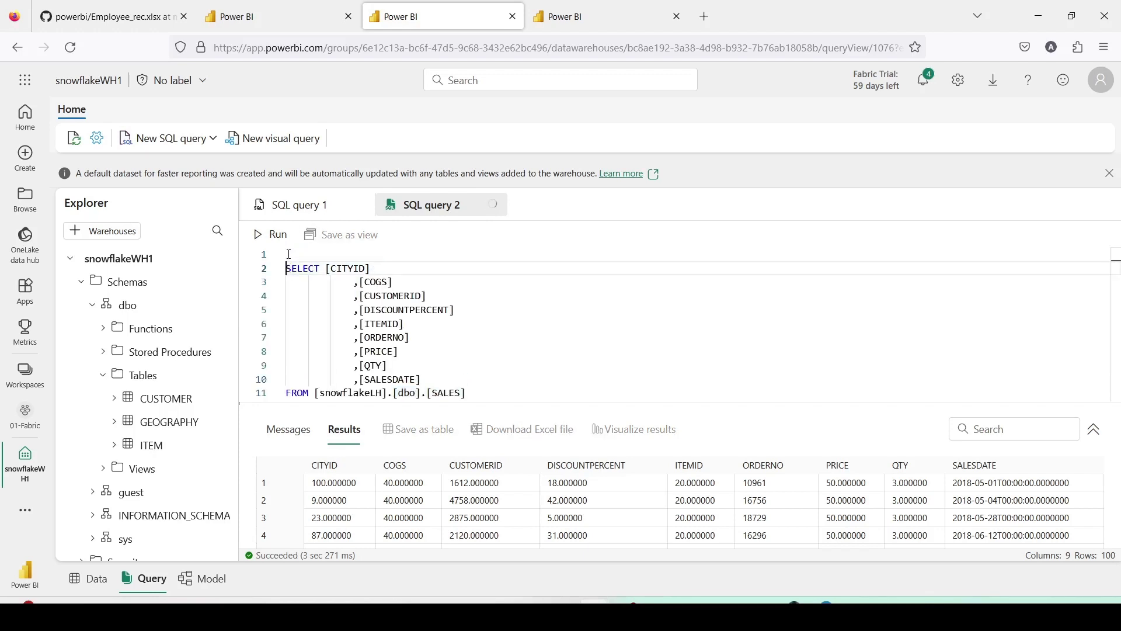
{"action": "type", "text": "create"}
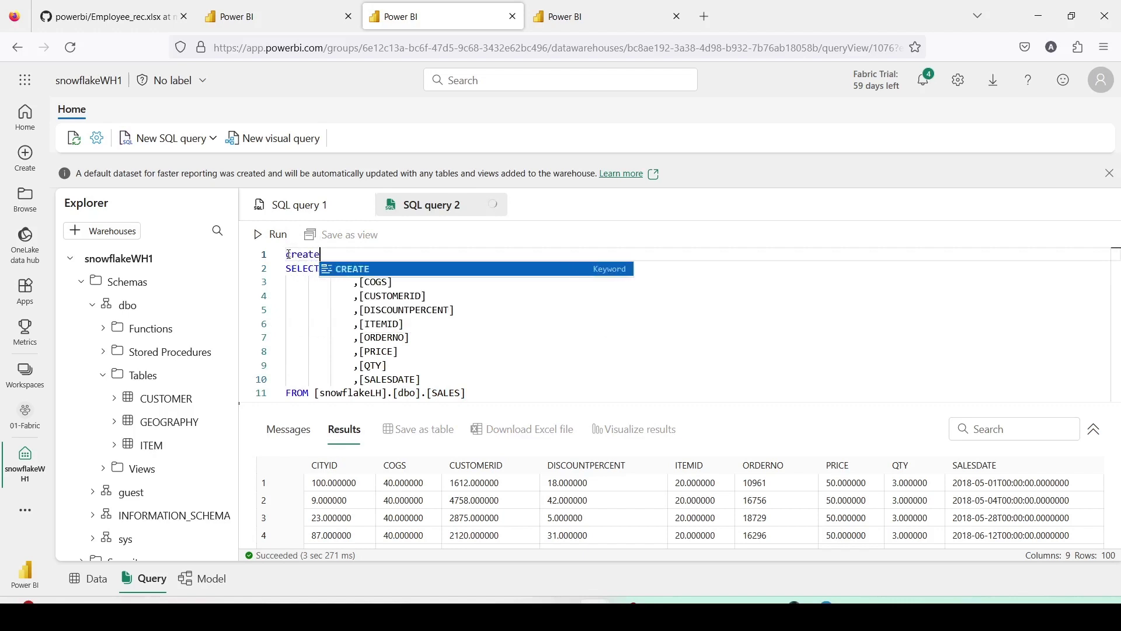
{"action": "type", "text": " view"}
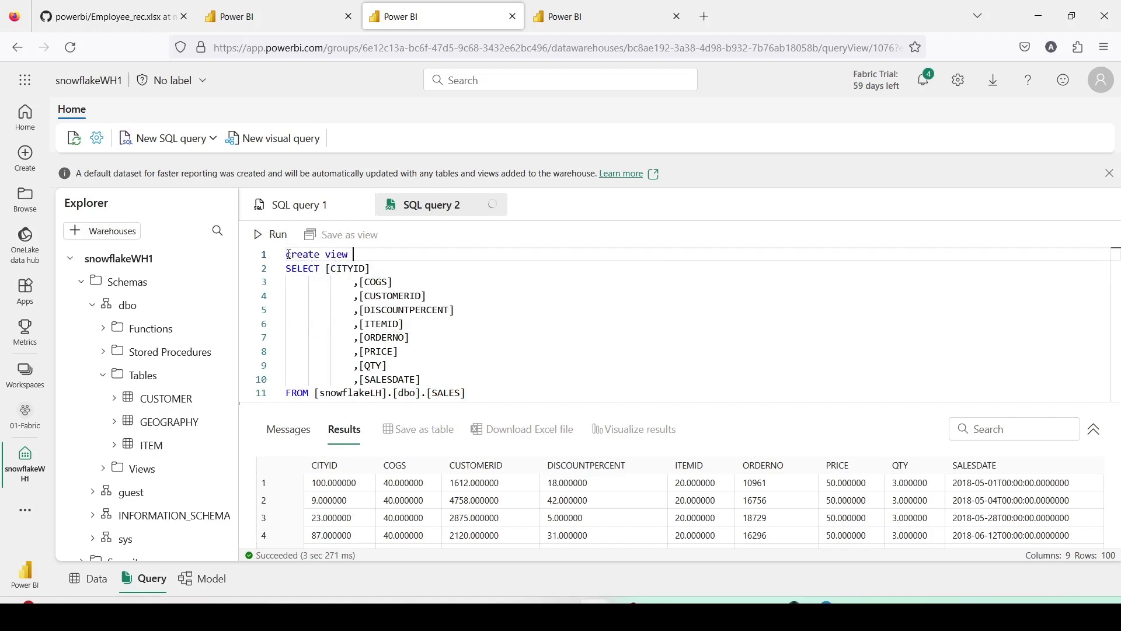
{"action": "key", "text": "ctrl+v"}
{"action": "type", "text": "as"}
{"action": "key", "text": "ctrl+a"}
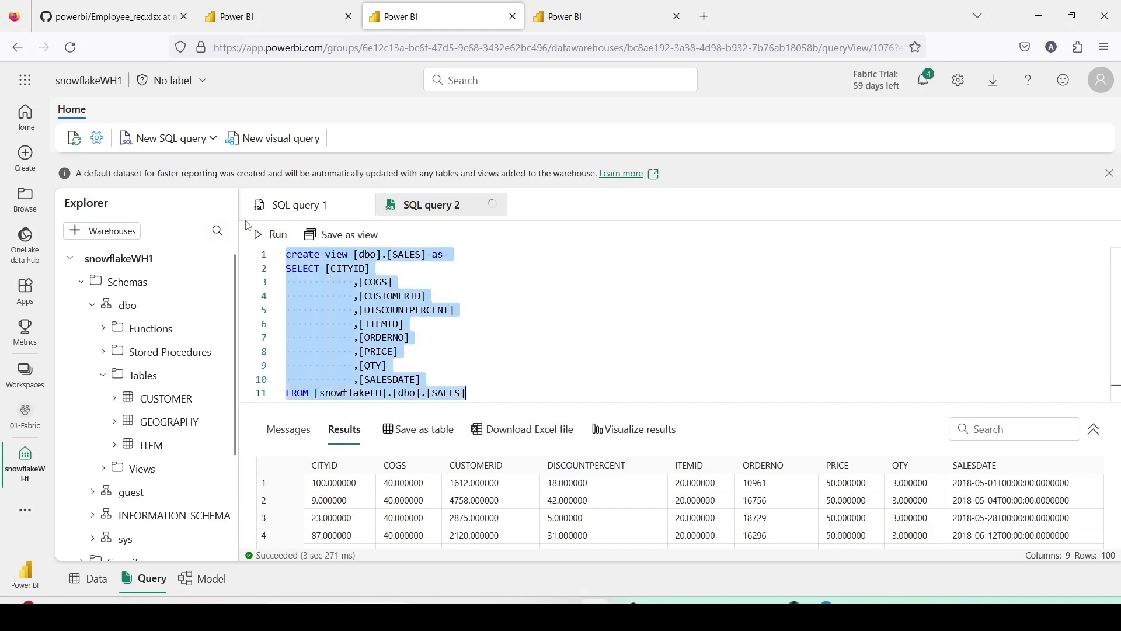
{"action": "left_click", "coordinate": [259, 236]}
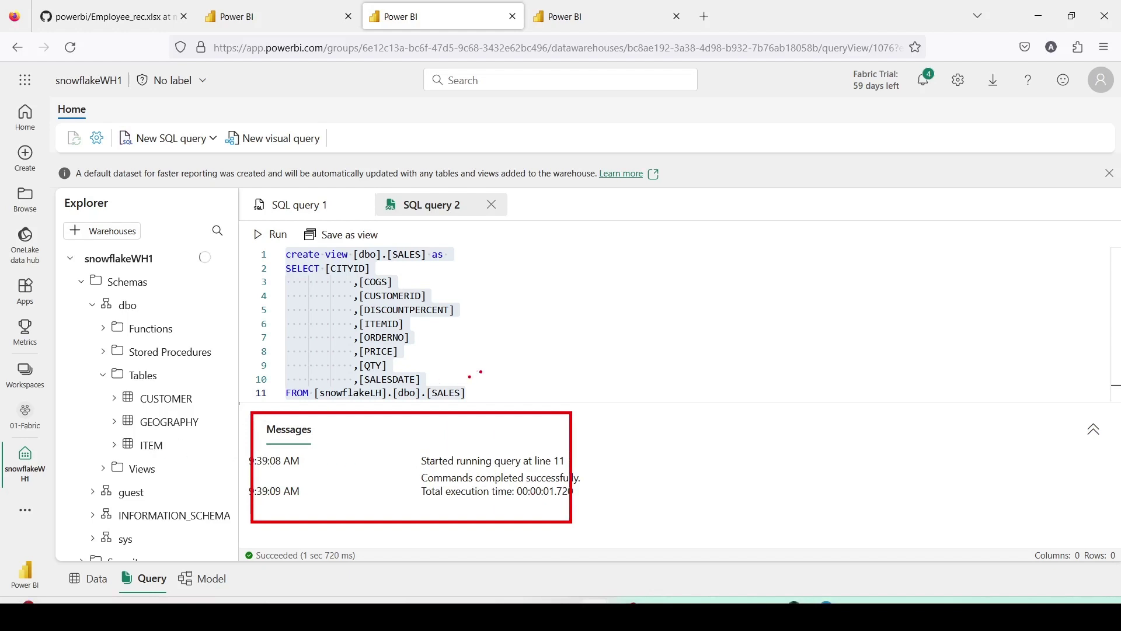
Step: Open Dataflow 21 from the 01-Fabric workspace and select its SALES query
{"action": "left_click", "coordinate": [456, 378]}
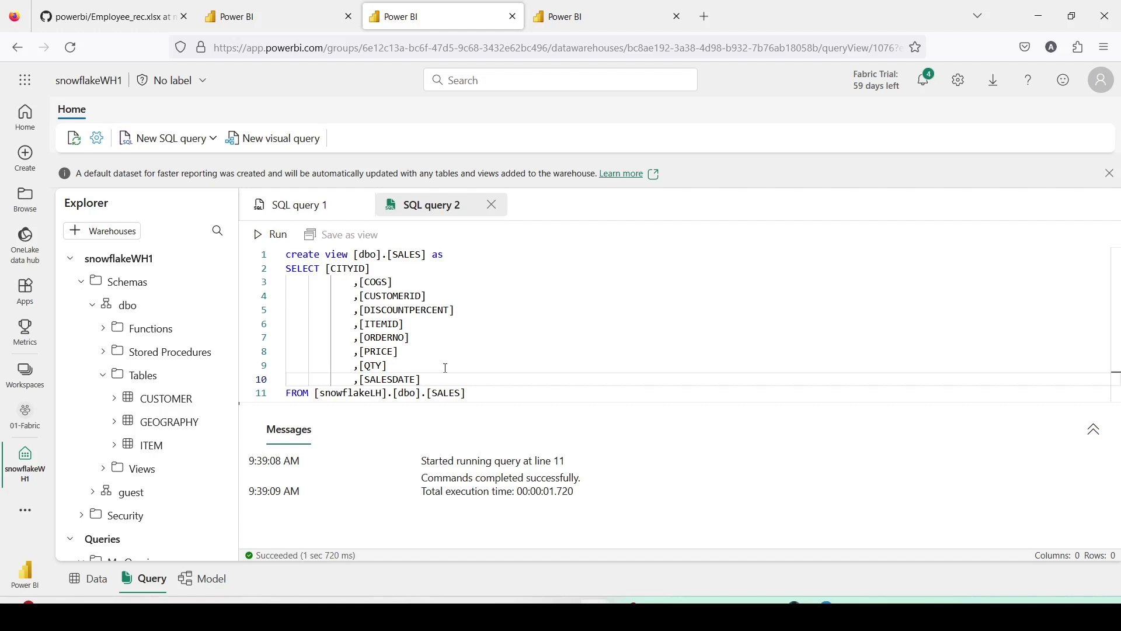
{"action": "left_click", "coordinate": [235, 17]}
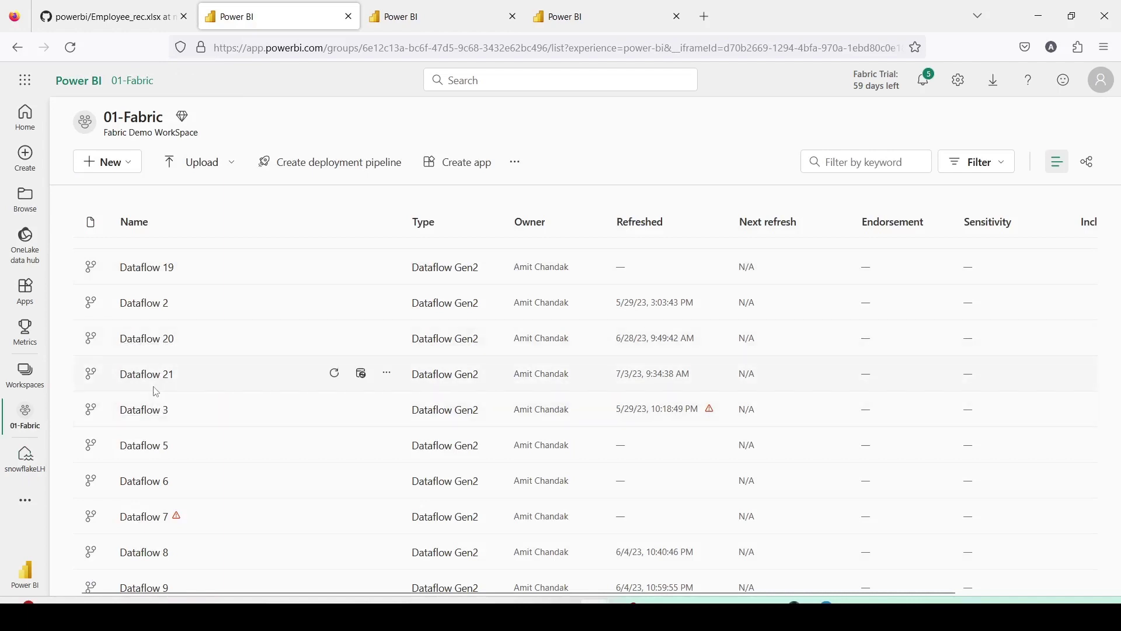
{"action": "scroll", "coordinate": [152, 385], "scroll_direction": "down", "scroll_amount": 2}
{"action": "left_click", "coordinate": [147, 299]}
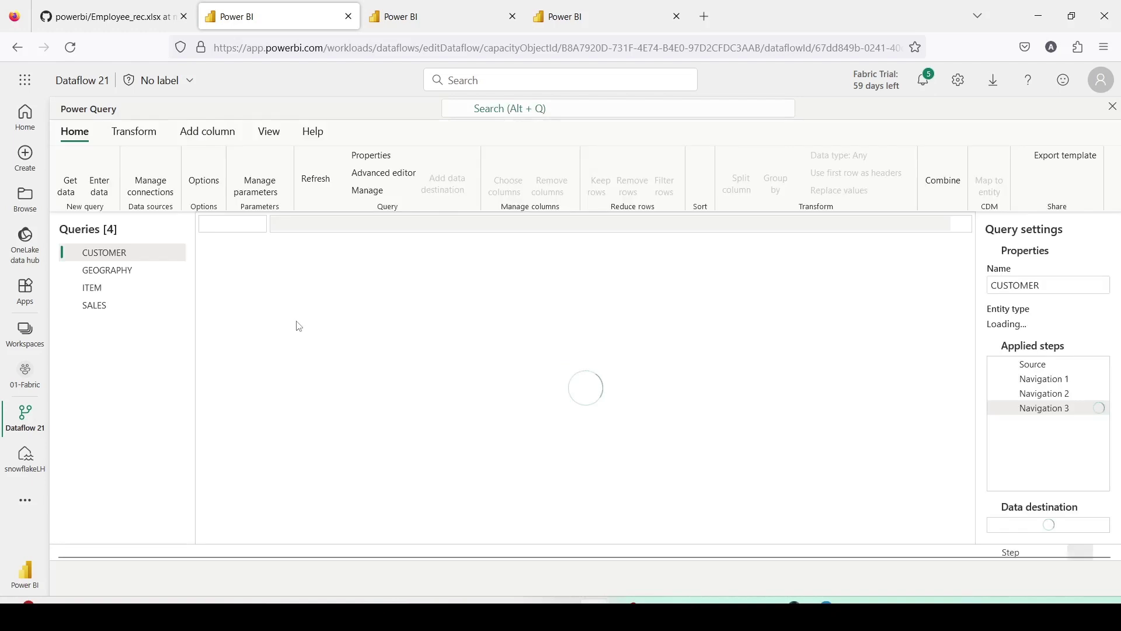
{"action": "left_click", "coordinate": [94, 306]}
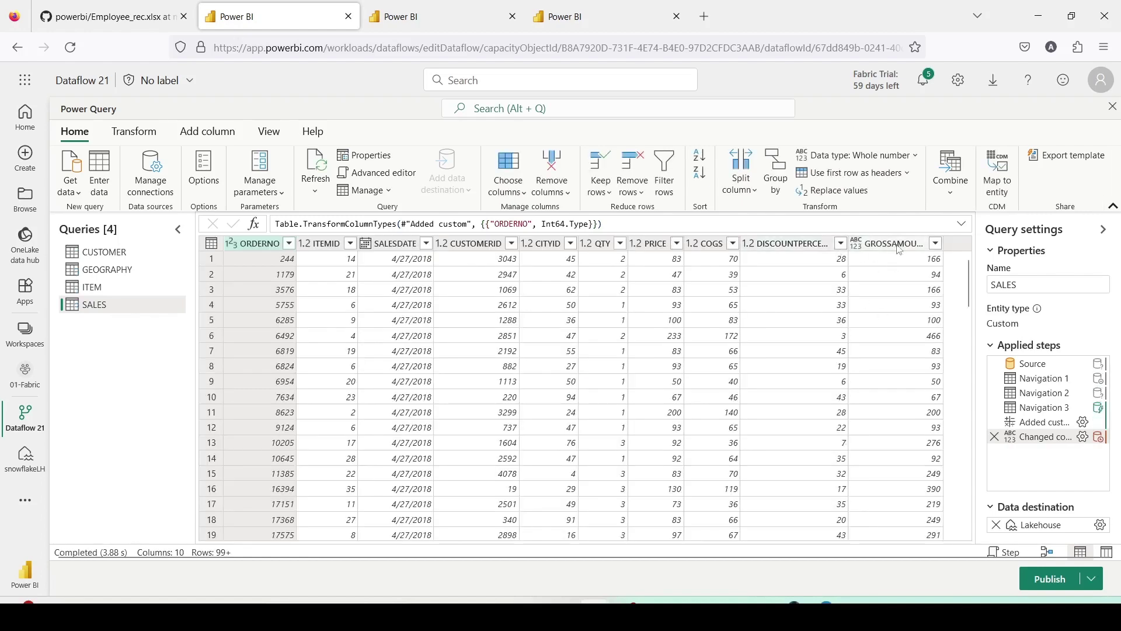
Step: Change the data type of the GROSSAMOUNT column in the SALES query to Decimal number
{"action": "left_click", "coordinate": [898, 248]}
{"action": "left_click", "coordinate": [856, 244]}
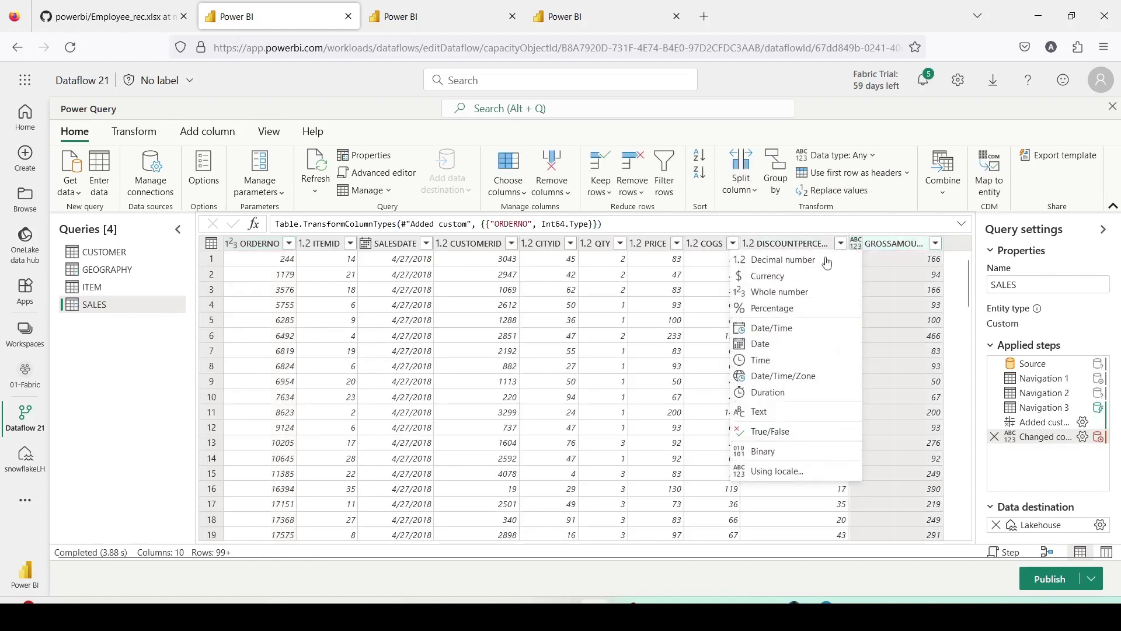
{"action": "left_click", "coordinate": [776, 258]}
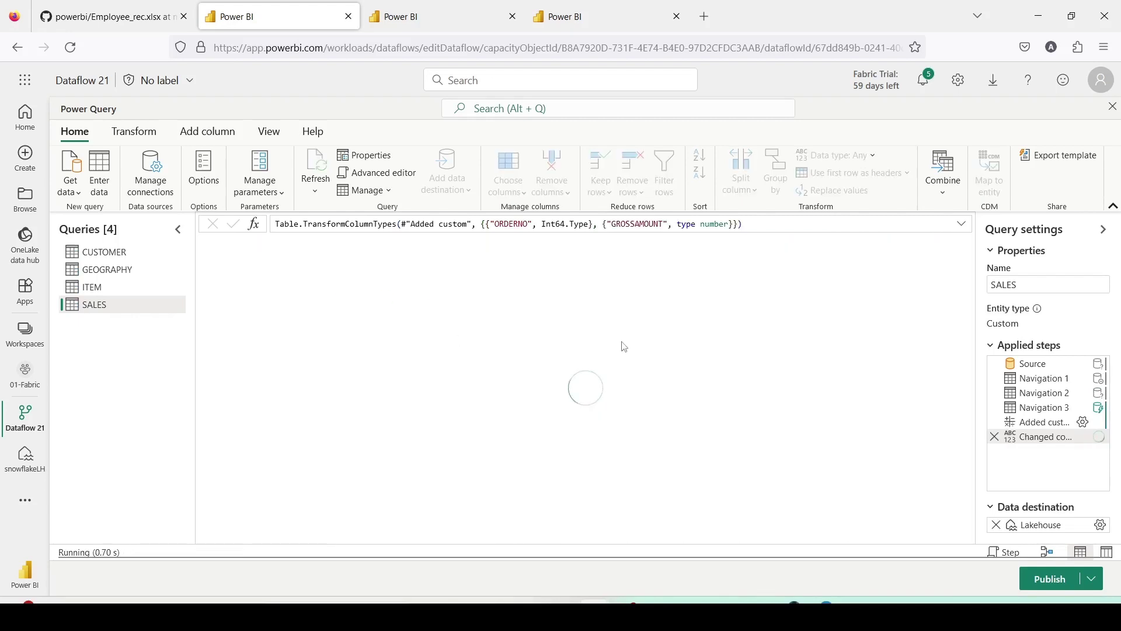
Step: Remove the SALES query's existing data destination and connect a new Lakehouse destination using the Lakehouse (none) connection
{"action": "left_click", "coordinate": [997, 525]}
{"action": "left_click", "coordinate": [635, 365]}
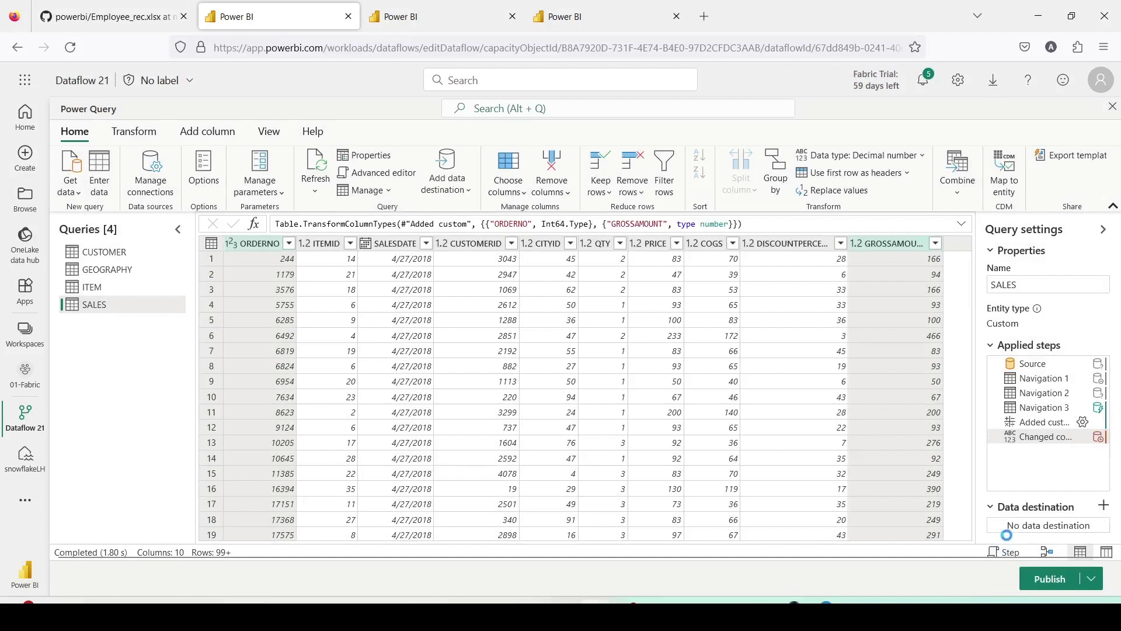
{"action": "left_click", "coordinate": [1104, 506]}
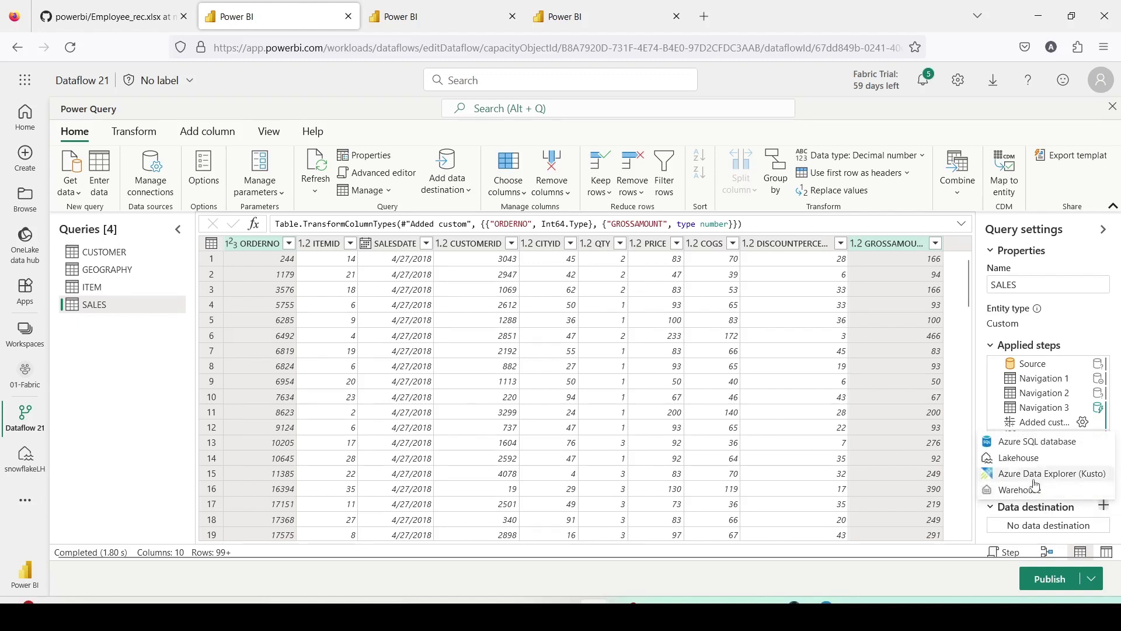
{"action": "left_click", "coordinate": [1016, 458]}
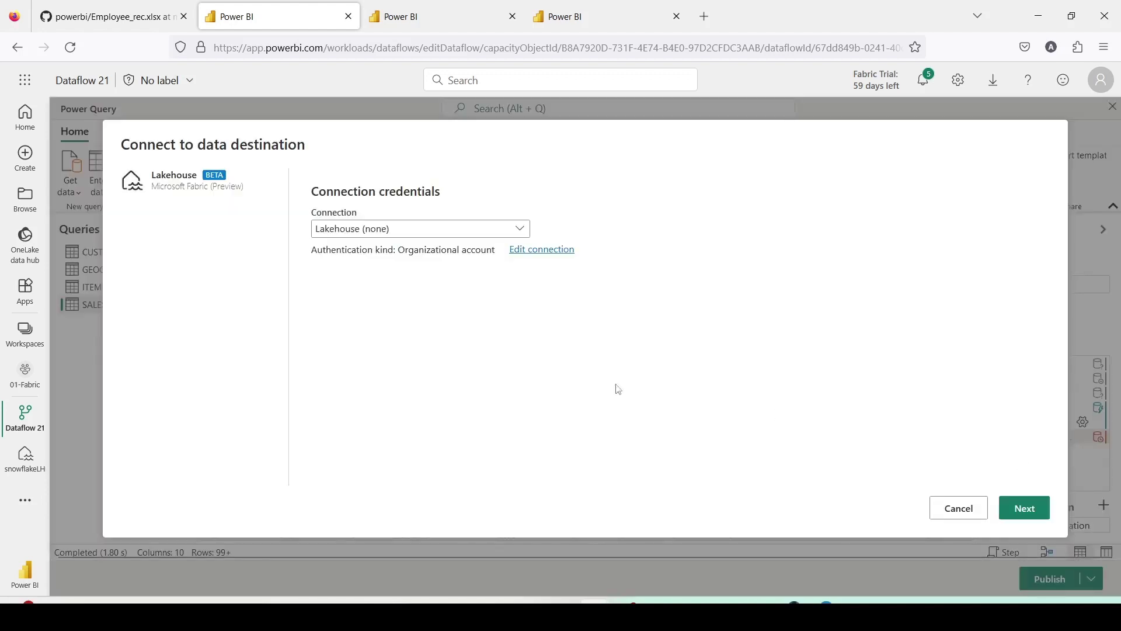
{"action": "left_click", "coordinate": [1021, 520]}
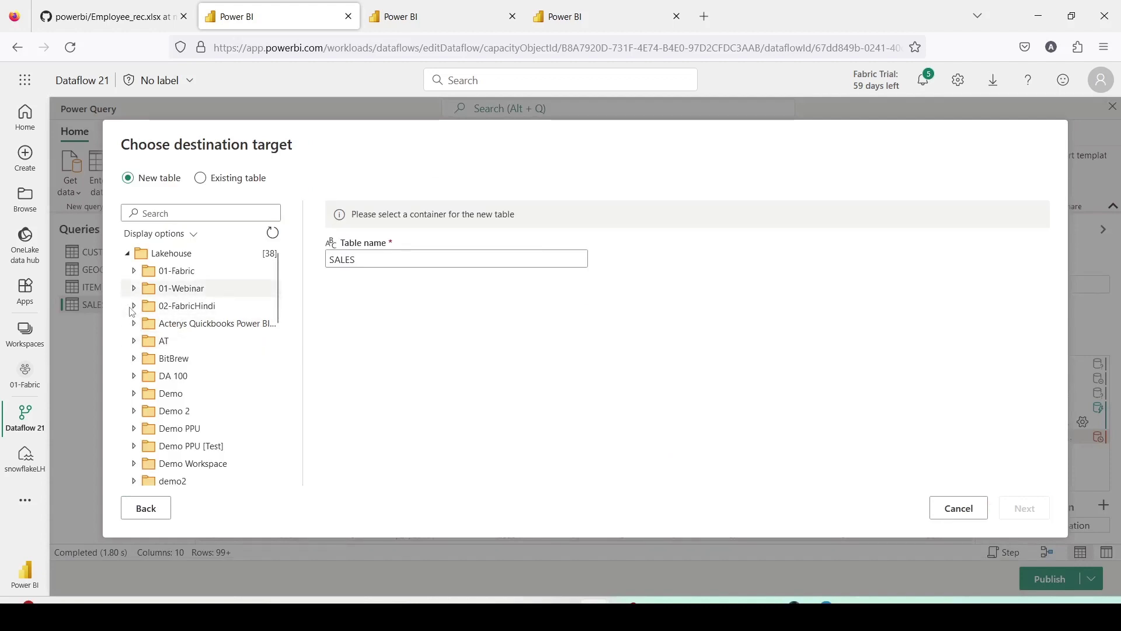
Step: Target a new table named SALES1 in the snowflakeLH lakehouse of 01-Fabric and save the destination settings with the Replace update method
{"action": "left_click", "coordinate": [133, 271]}
{"action": "left_click", "coordinate": [175, 377]}
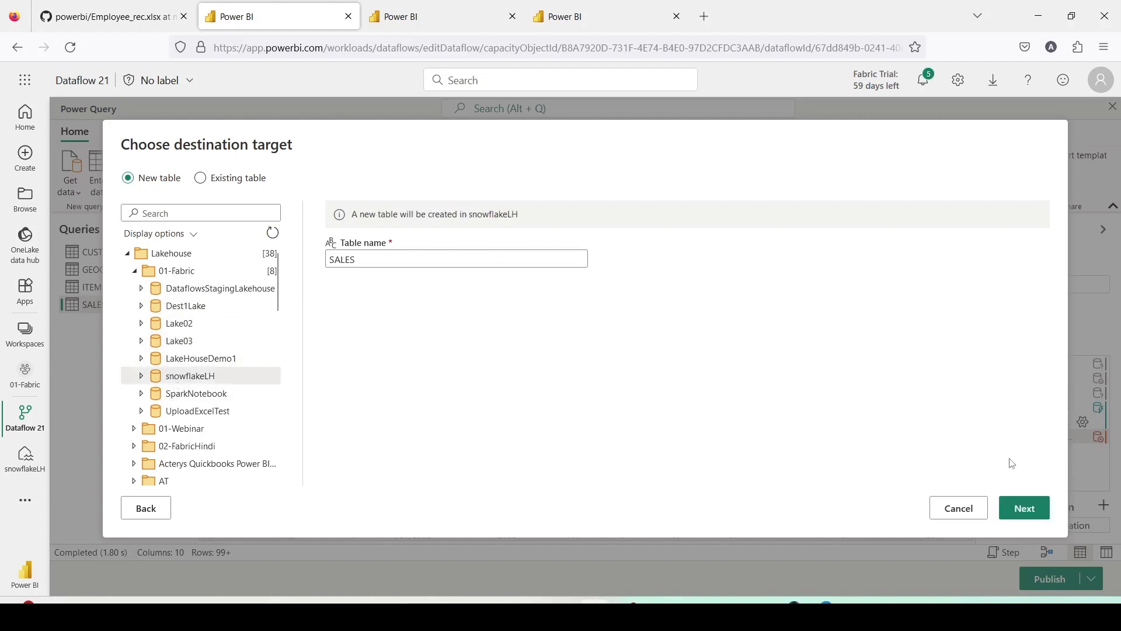
{"action": "left_click", "coordinate": [1024, 508]}
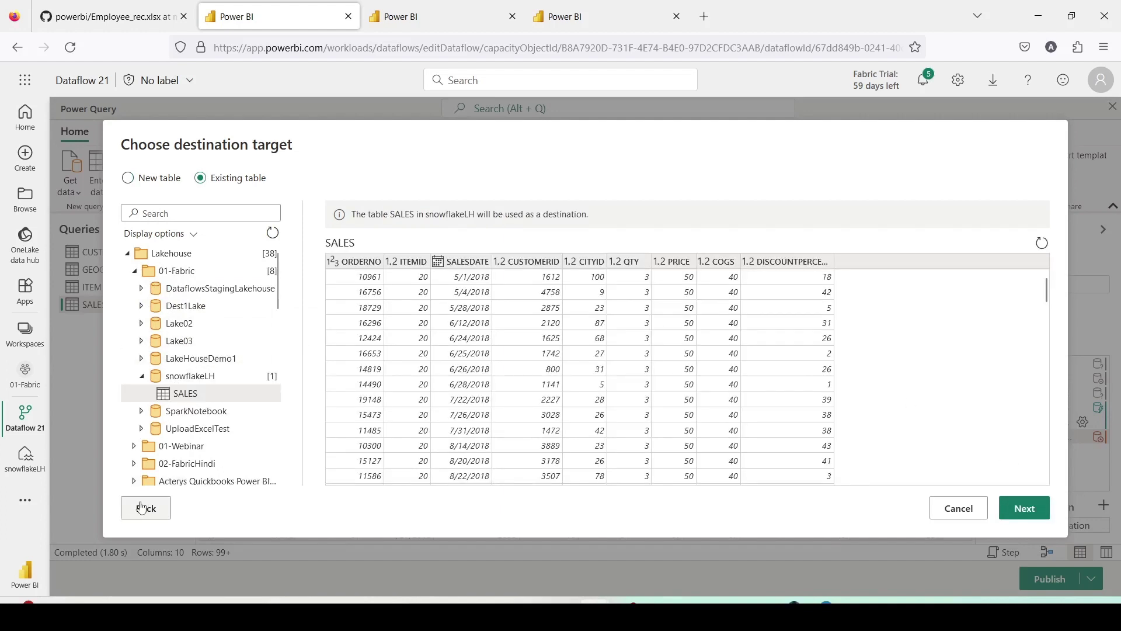
{"action": "left_click", "coordinate": [129, 178]}
{"action": "left_click", "coordinate": [373, 262]}
{"action": "type", "text": "1"}
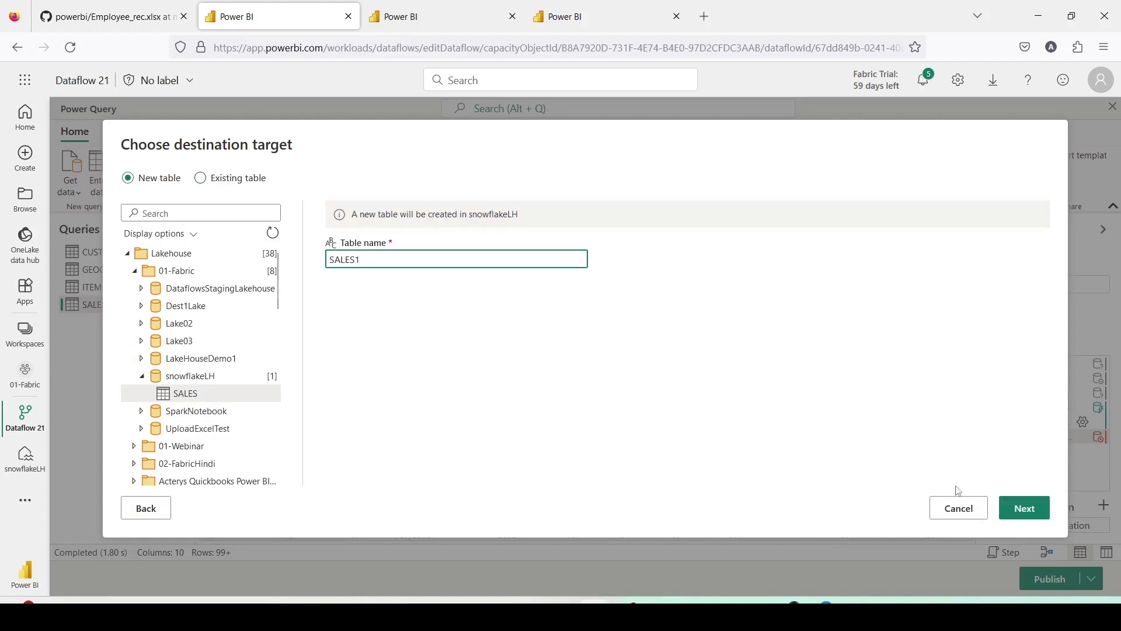
{"action": "left_click", "coordinate": [1024, 508]}
{"action": "scroll", "coordinate": [392, 418], "scroll_direction": "down", "scroll_amount": 3}
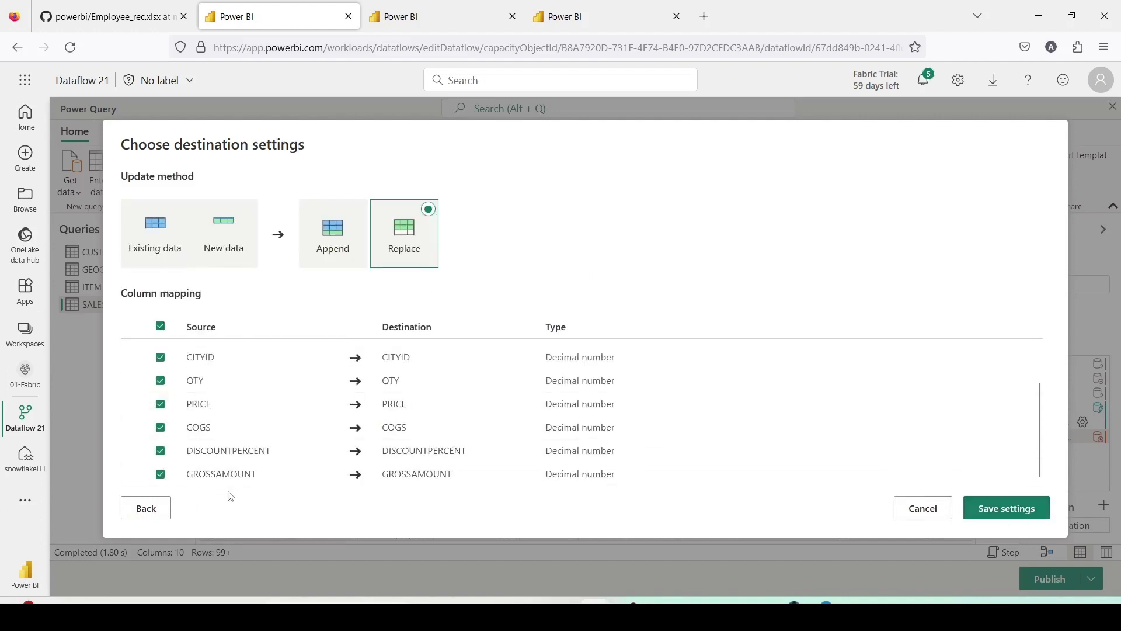
{"action": "left_click", "coordinate": [987, 514]}
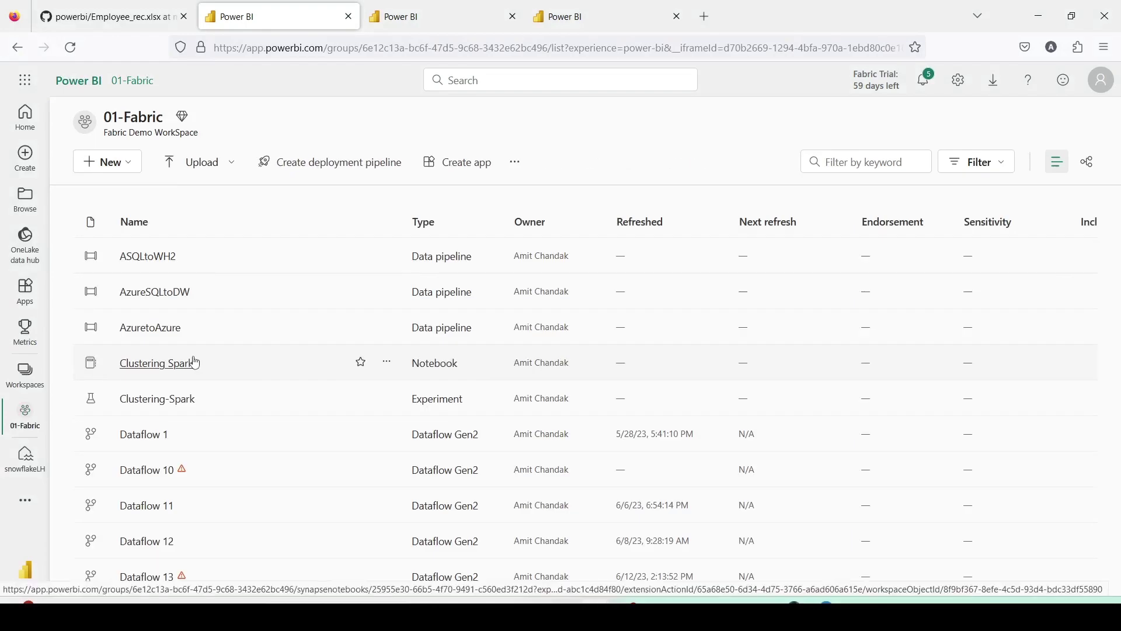
{"action": "scroll", "coordinate": [178, 454], "scroll_direction": "down", "scroll_amount": 5}
{"action": "scroll", "coordinate": [178, 453], "scroll_direction": "down", "scroll_amount": 10}
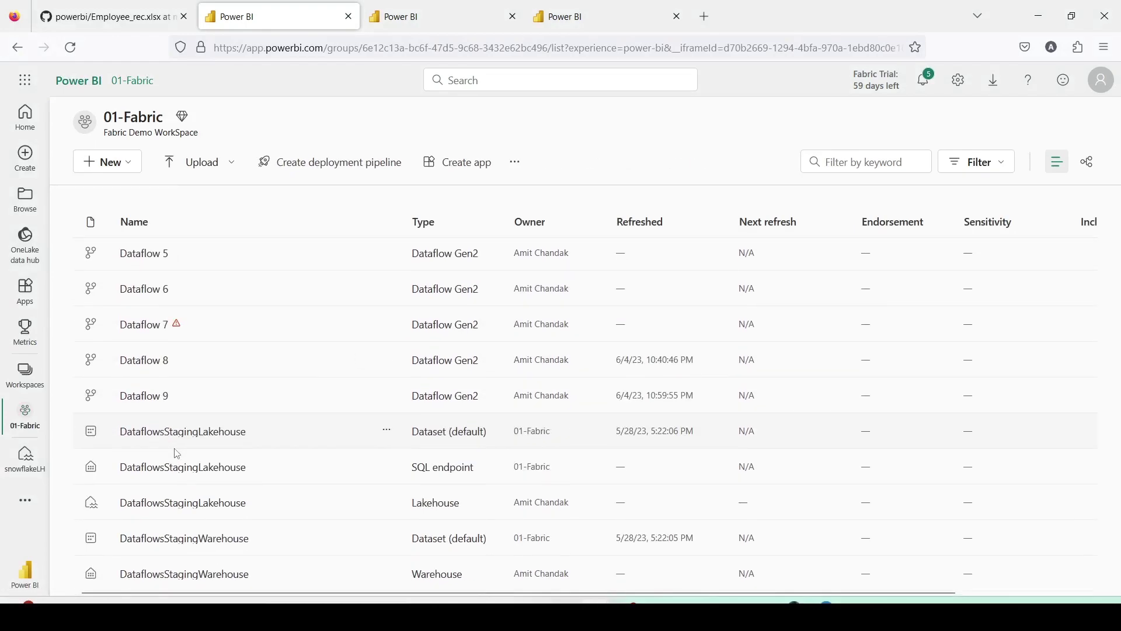
Step: Return to SQL query 2 in snowflakeWH1 and add the statement "drop view [dbo].[SALES]" below the create view query
{"action": "left_click", "coordinate": [430, 23]}
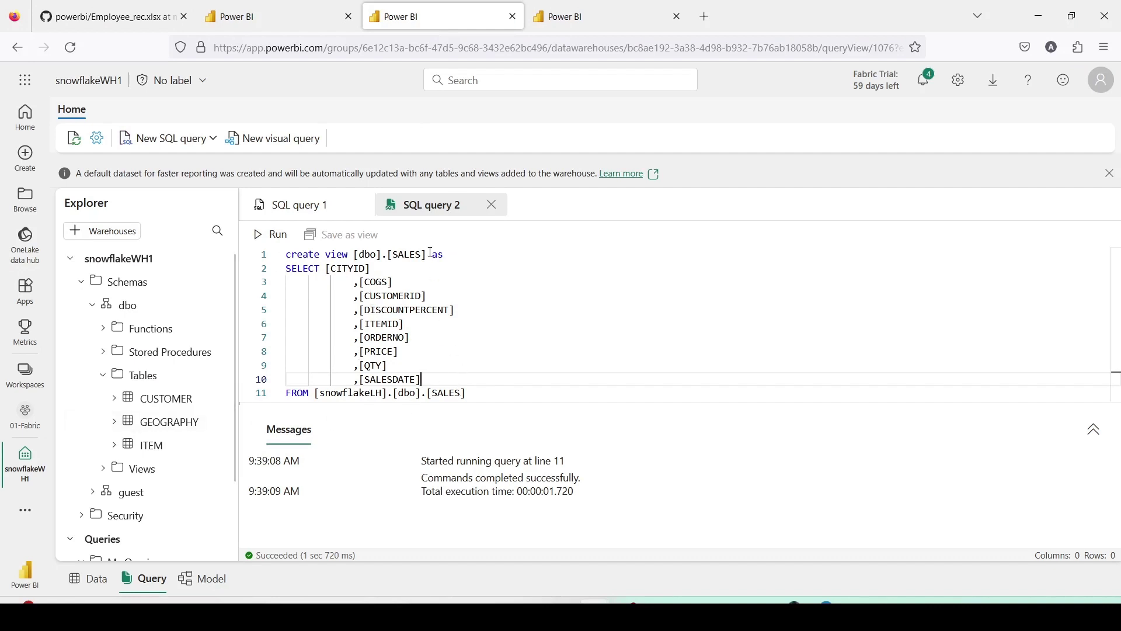
{"action": "left_click_drag", "start_coordinate": [426, 255], "coordinate": [250, 257]}
{"action": "key", "text": "ctrl+c"}
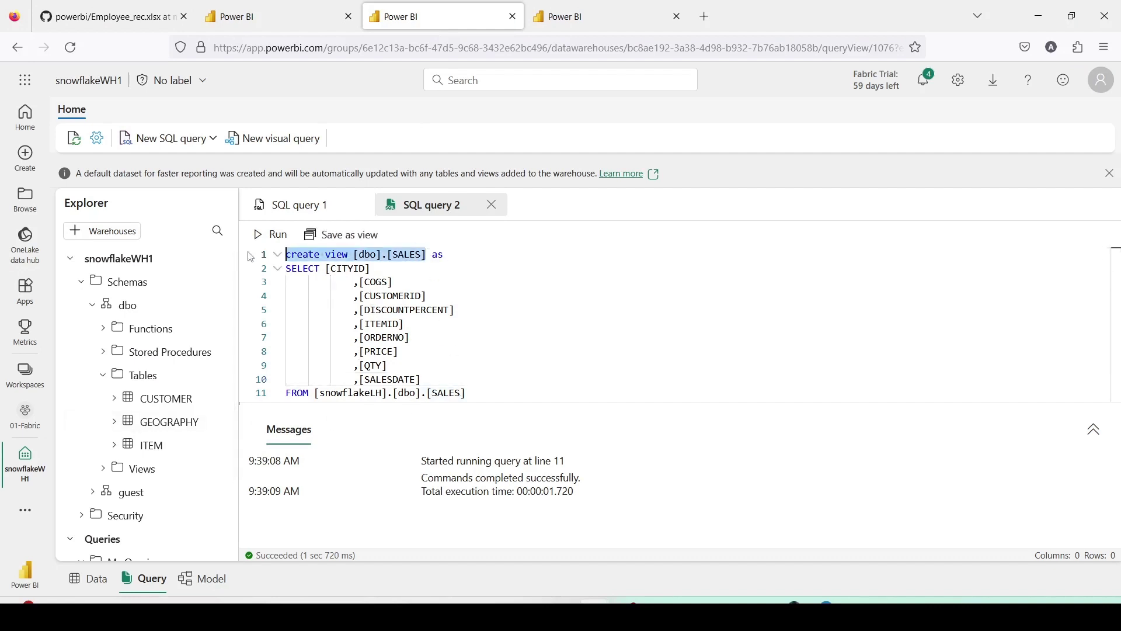
{"action": "left_click", "coordinate": [470, 395]}
{"action": "key", "text": "Return"}
{"action": "key", "text": "Return"}
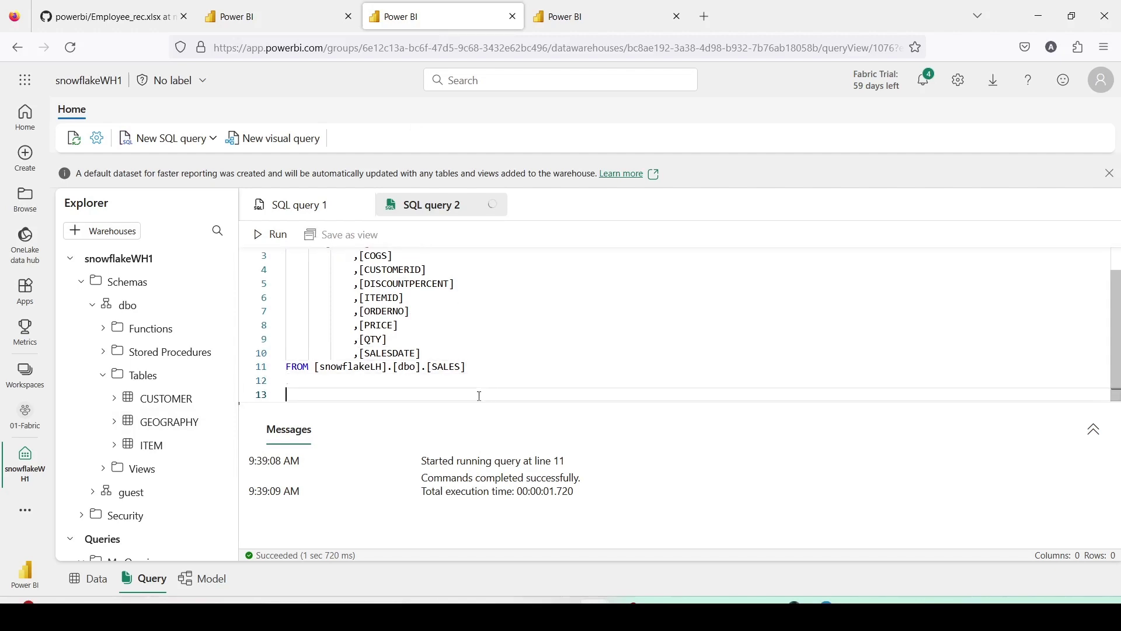
{"action": "key", "text": "ctrl+v"}
{"action": "double_click", "coordinate": [305, 396]}
{"action": "type", "text": "drop"}
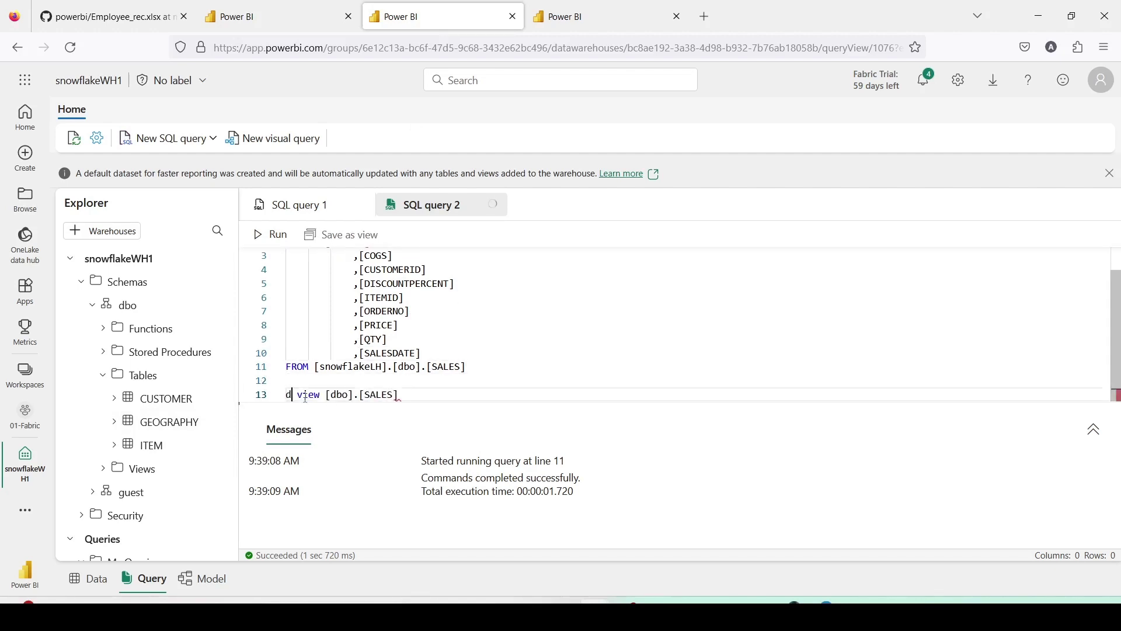
Step: Run only the drop view statement for [dbo].[SALES]
{"action": "triple_click", "coordinate": [463, 387]}
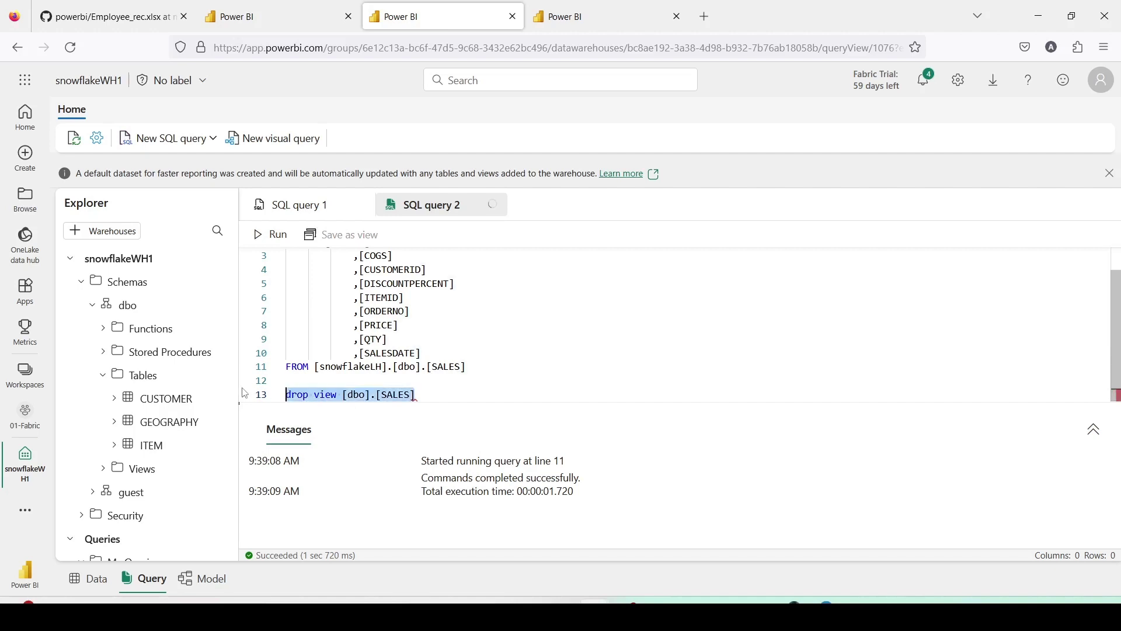
{"action": "left_click", "coordinate": [263, 234]}
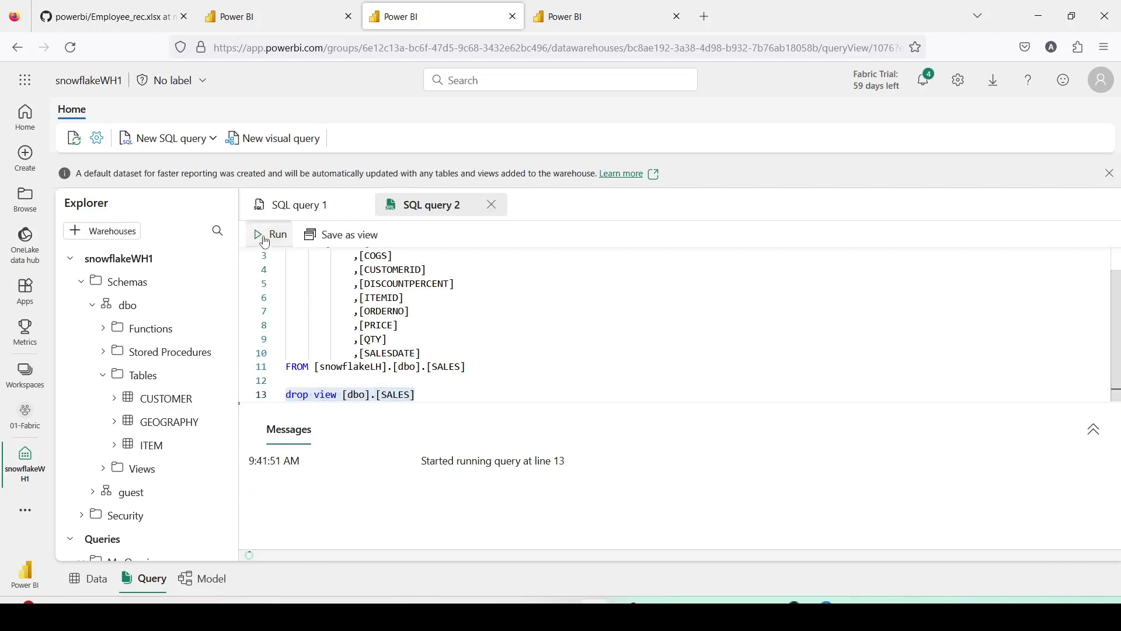
{"action": "left_click", "coordinate": [510, 378]}
Step: Add the calculated column "[QTY]* [PRICE] GROSS" after [SALESDATE] and run the complete create view statement again
{"action": "left_click", "coordinate": [442, 354]}
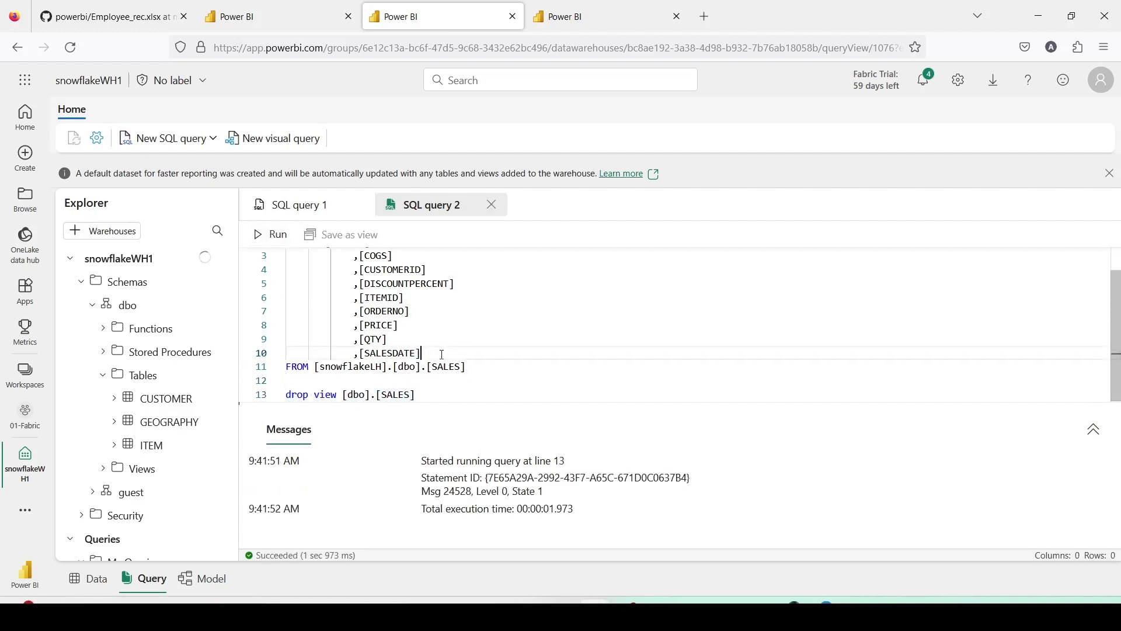
{"action": "key", "text": "Return"}
{"action": "type", "text": ","}
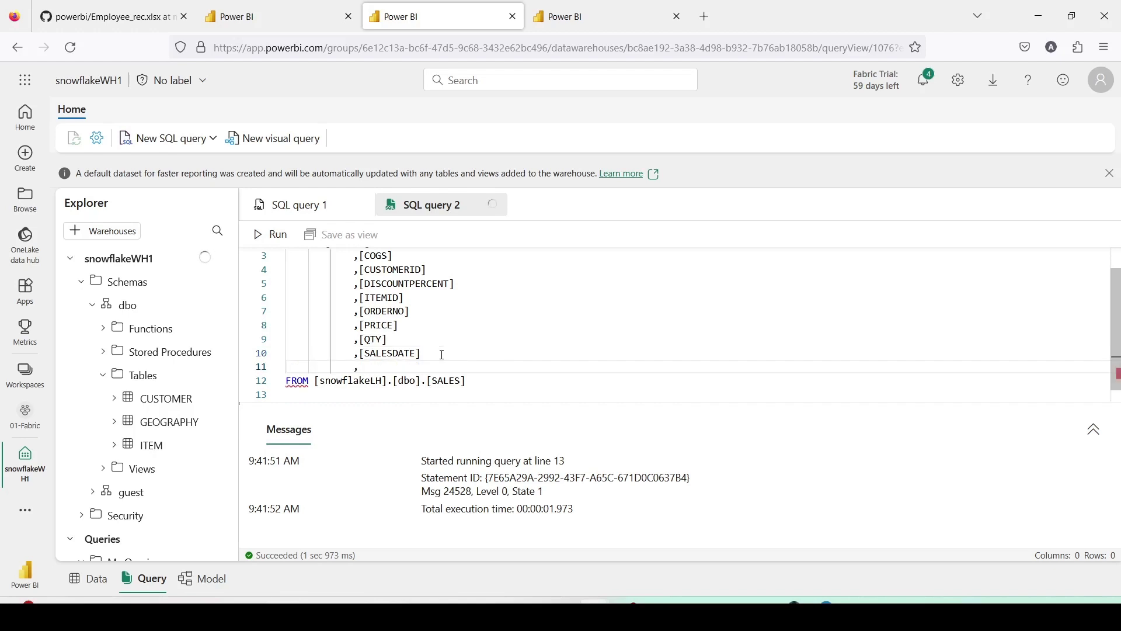
{"action": "left_click_drag", "start_coordinate": [388, 340], "coordinate": [361, 325]}
{"action": "key", "text": "ctrl+c"}
{"action": "left_click", "coordinate": [380, 372]}
{"action": "type", "text": "[QTY]"}
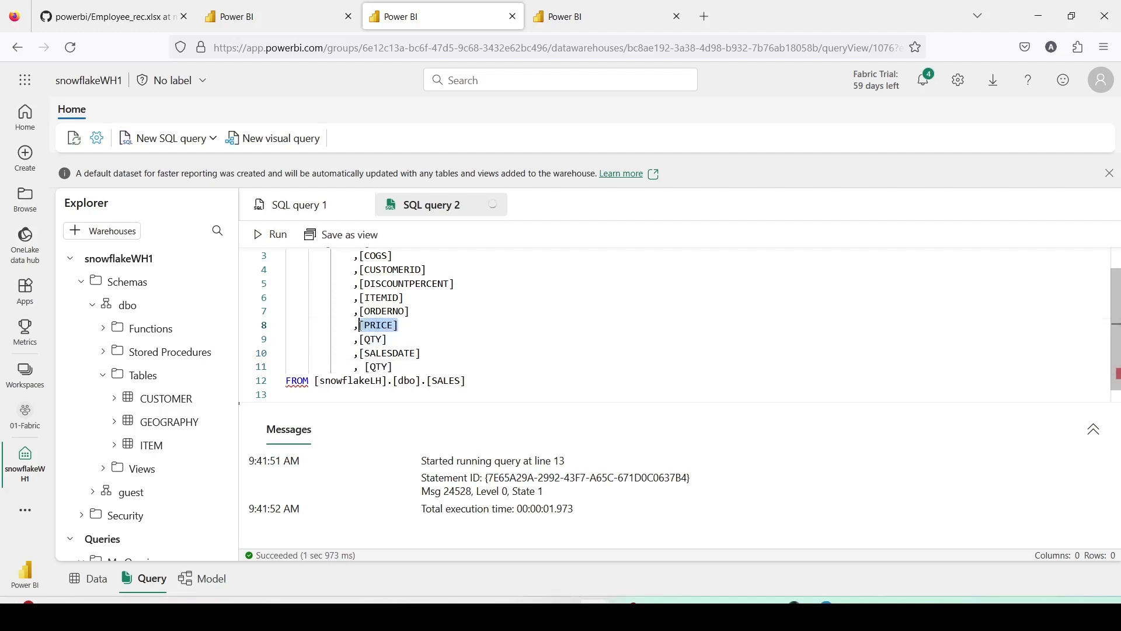
{"action": "left_click", "coordinate": [415, 371]}
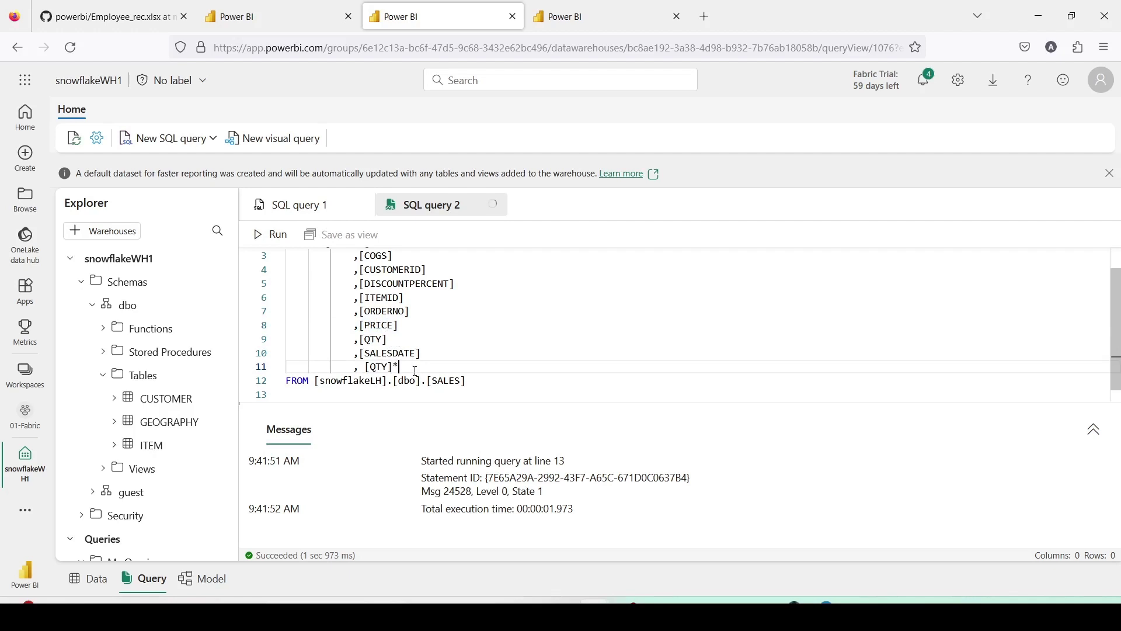
{"action": "type", "text": "*"}
{"action": "key", "text": "ctrl+v"}
{"action": "type", "text": "GROS"}
{"action": "left_click_drag", "start_coordinate": [320, 285], "coordinate": [286, 252]}
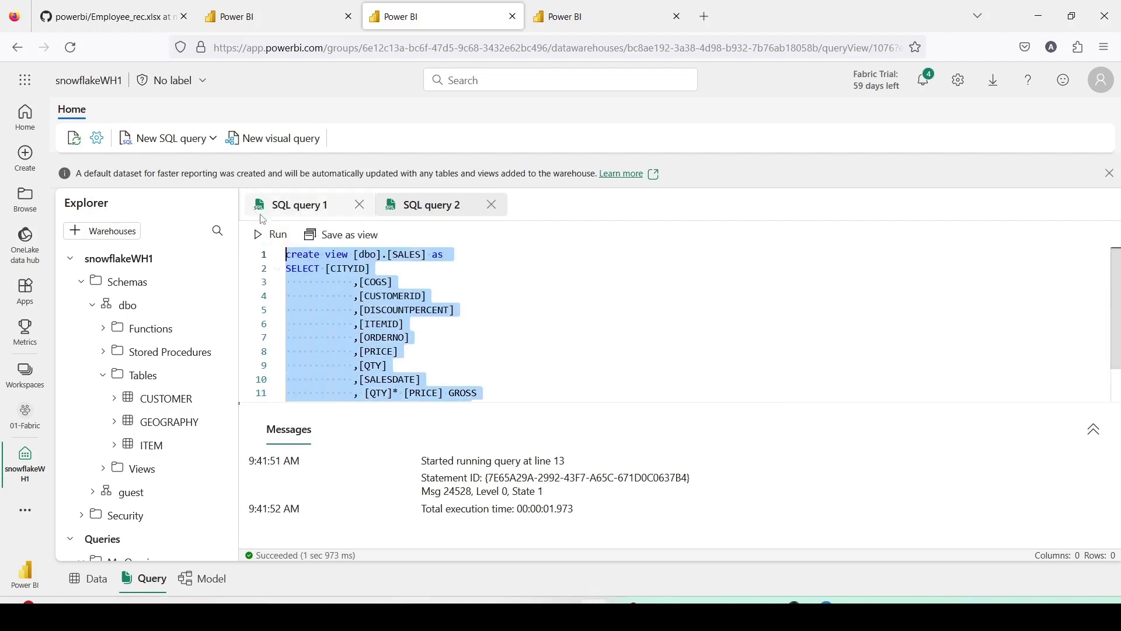
{"action": "left_click", "coordinate": [271, 234]}
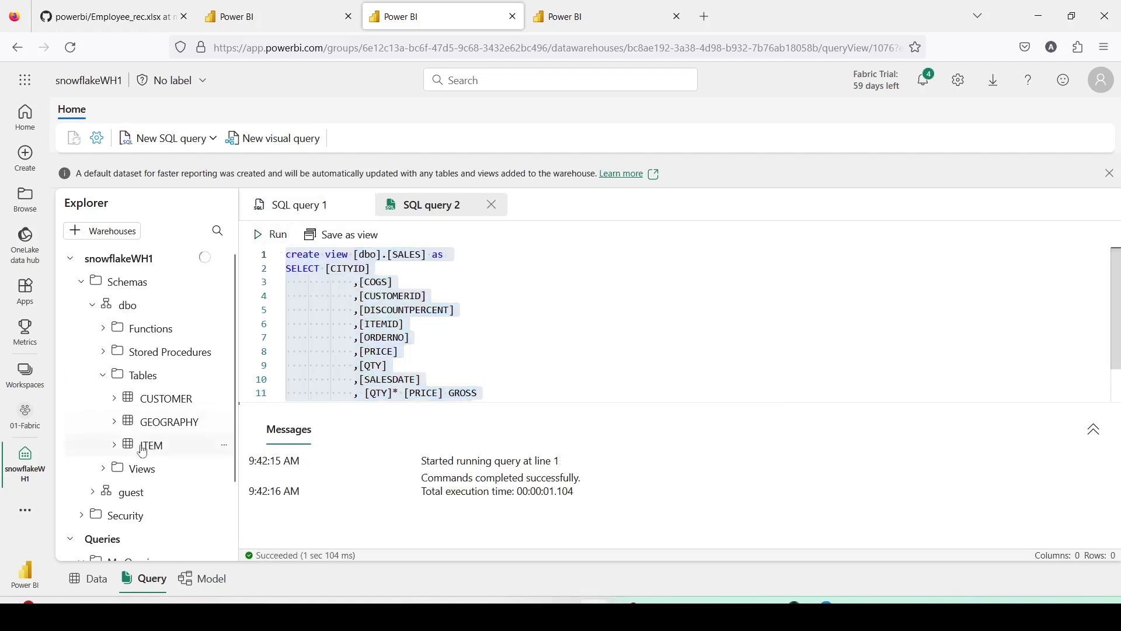
Step: Refresh the Views folder under dbo and preview the data of the SALES view
{"action": "left_click", "coordinate": [103, 468]}
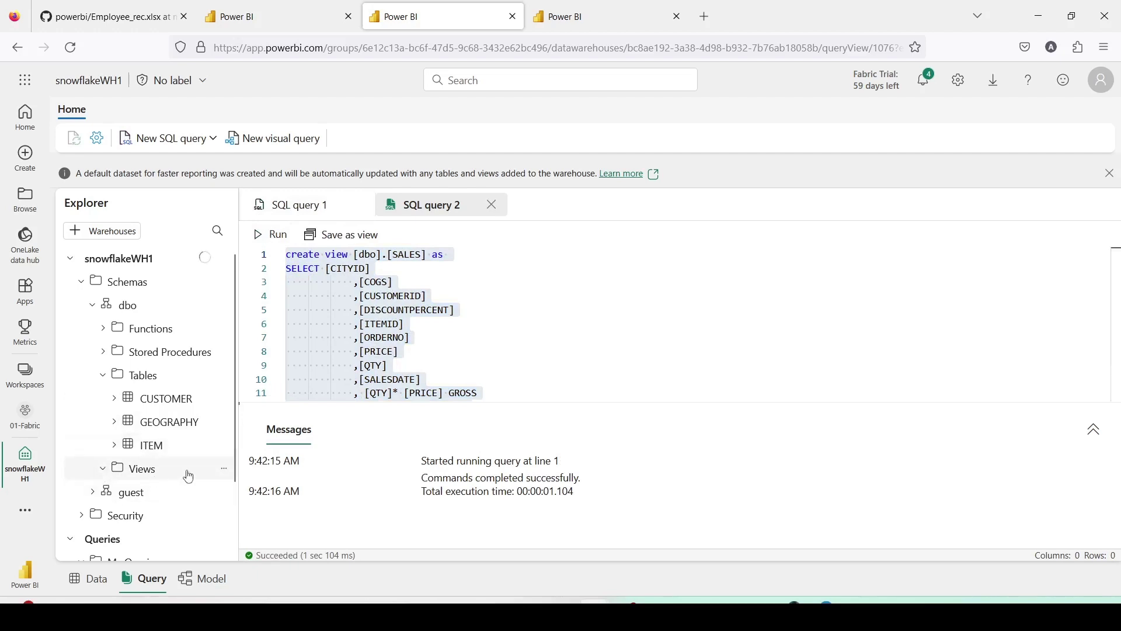
{"action": "left_click", "coordinate": [223, 471]}
{"action": "left_click", "coordinate": [236, 509]}
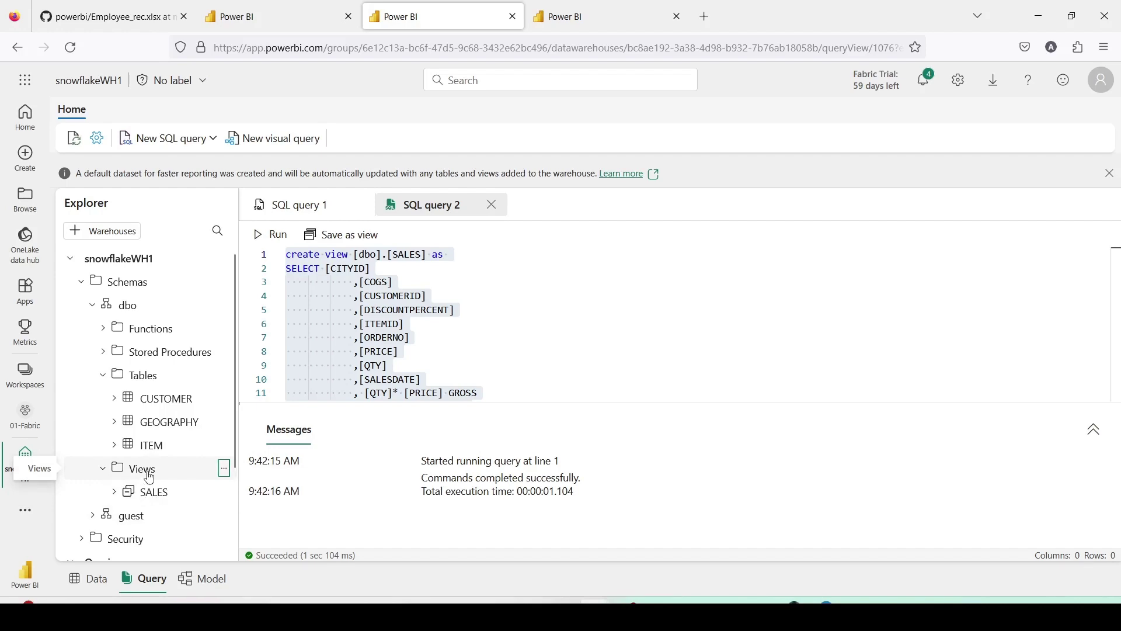
{"action": "left_click", "coordinate": [150, 491]}
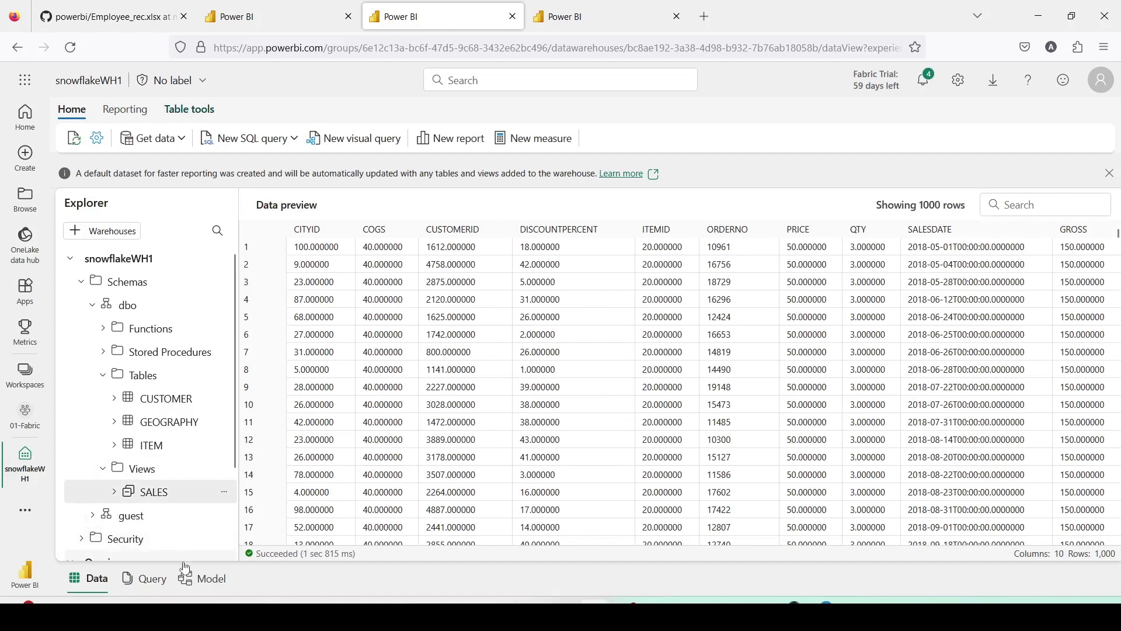
Step: Open the warehouse's model view and arrange the tables with SALES between CUSTOMER and ITEM and GEOGRAPHY below CUSTOMER
{"action": "left_click", "coordinate": [190, 579]}
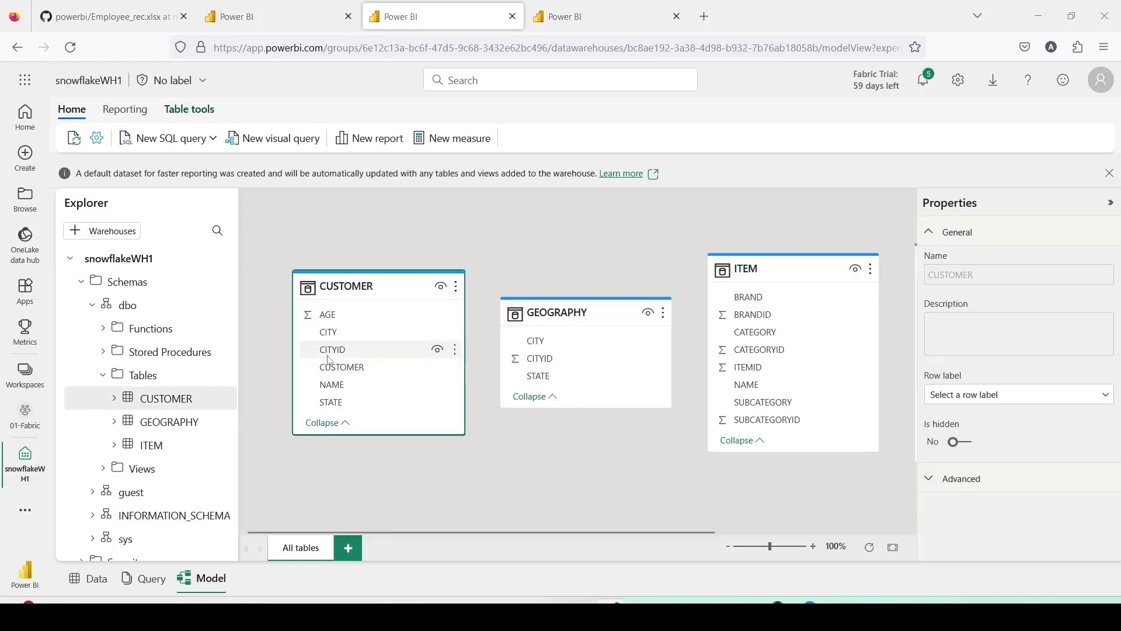
{"action": "left_click_drag", "start_coordinate": [501, 533], "coordinate": [621, 533]}
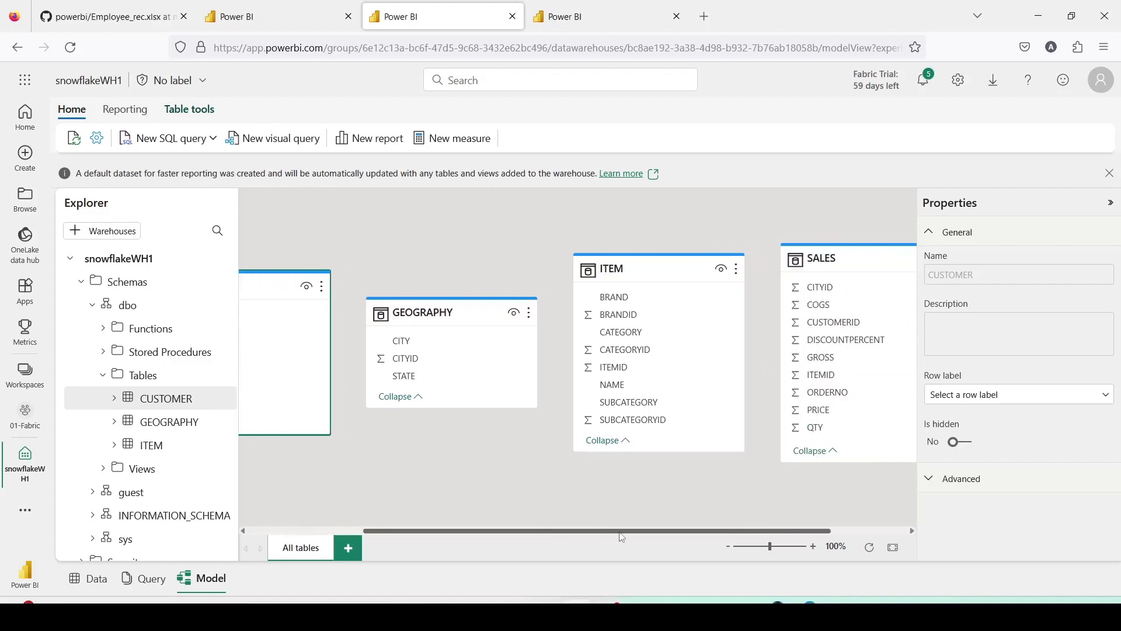
{"action": "left_click_drag", "start_coordinate": [561, 274], "coordinate": [573, 406]}
Step: Create an active many-to-one relationship with single cross filtering from SALES ITEMID to ITEM ITEMID
{"action": "scroll", "coordinate": [570, 262], "scroll_direction": "down", "scroll_amount": 2}
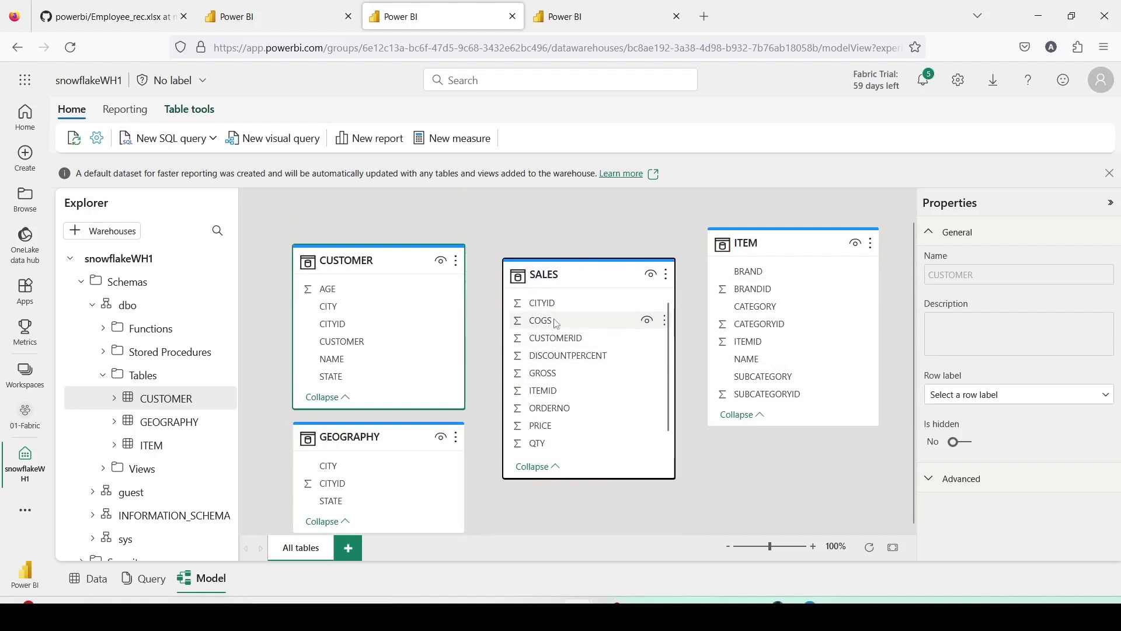
{"action": "scroll", "coordinate": [555, 379], "scroll_direction": "down", "scroll_amount": 1}
{"action": "left_click_drag", "start_coordinate": [543, 377], "coordinate": [740, 348]}
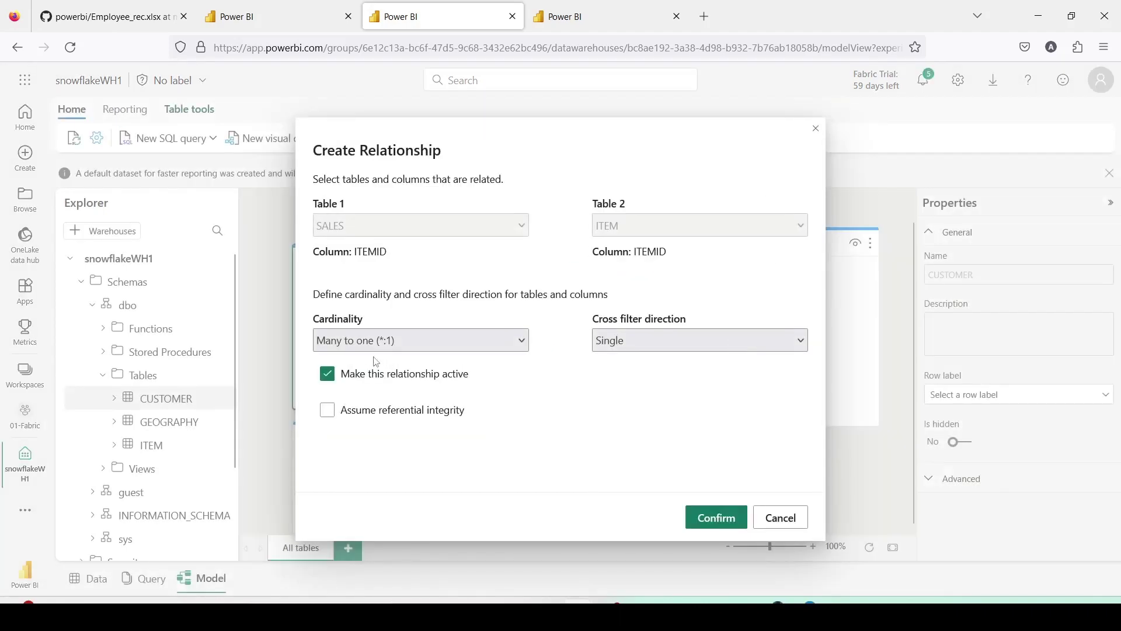
{"action": "left_click", "coordinate": [720, 518]}
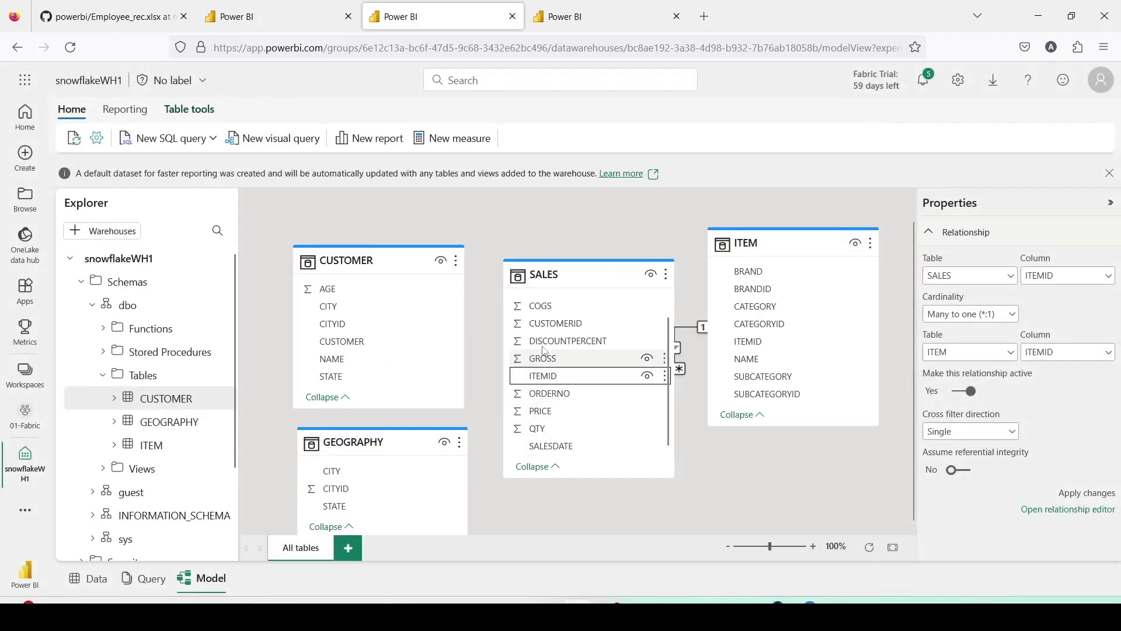
Step: Create many-to-one, single-direction relationships from SALES CUSTOMERID to CUSTOMER's CUSTOMER column and from SALES CITYID to GEOGRAPHY CITYID
{"action": "left_click_drag", "start_coordinate": [552, 326], "coordinate": [350, 337]}
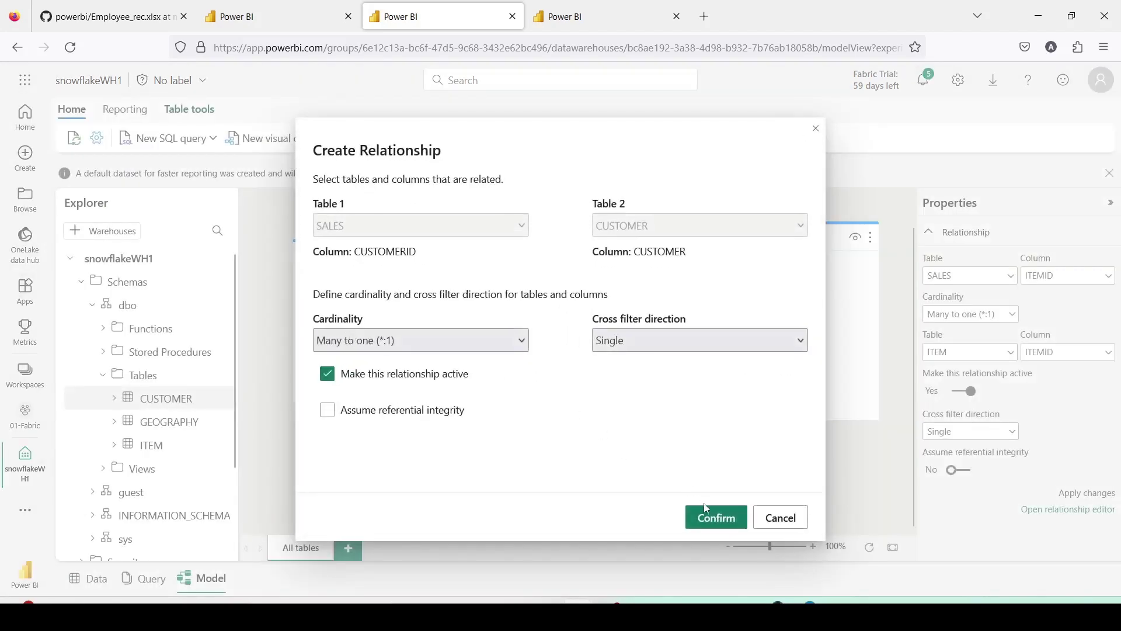
{"action": "left_click", "coordinate": [705, 514]}
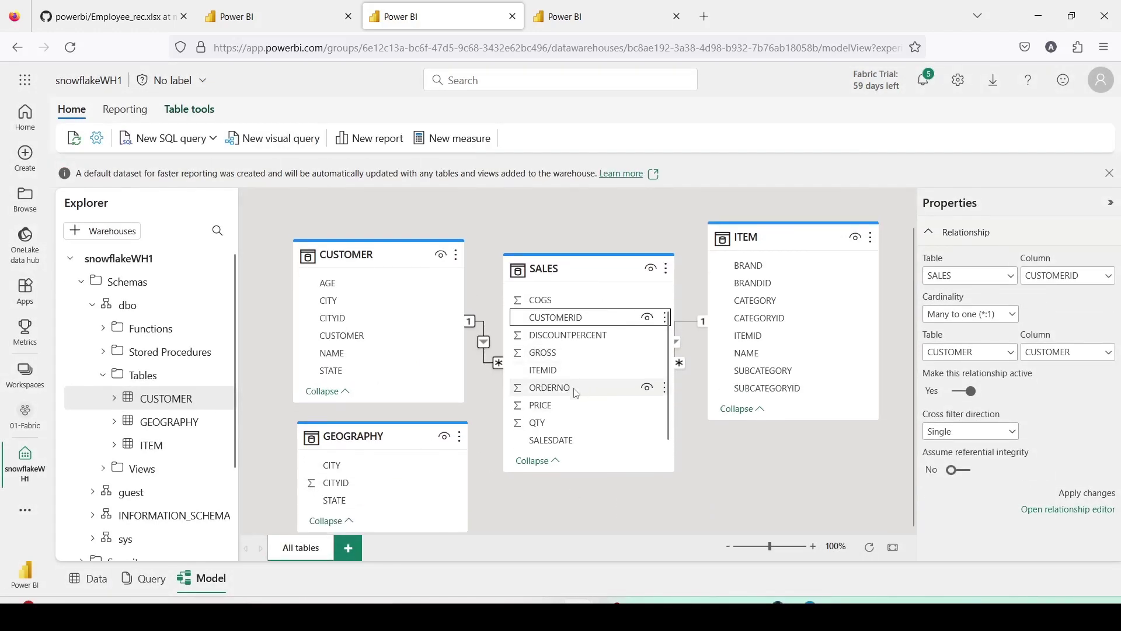
{"action": "scroll", "coordinate": [578, 412], "scroll_direction": "up", "scroll_amount": 1}
{"action": "left_click_drag", "start_coordinate": [560, 297], "coordinate": [340, 491]}
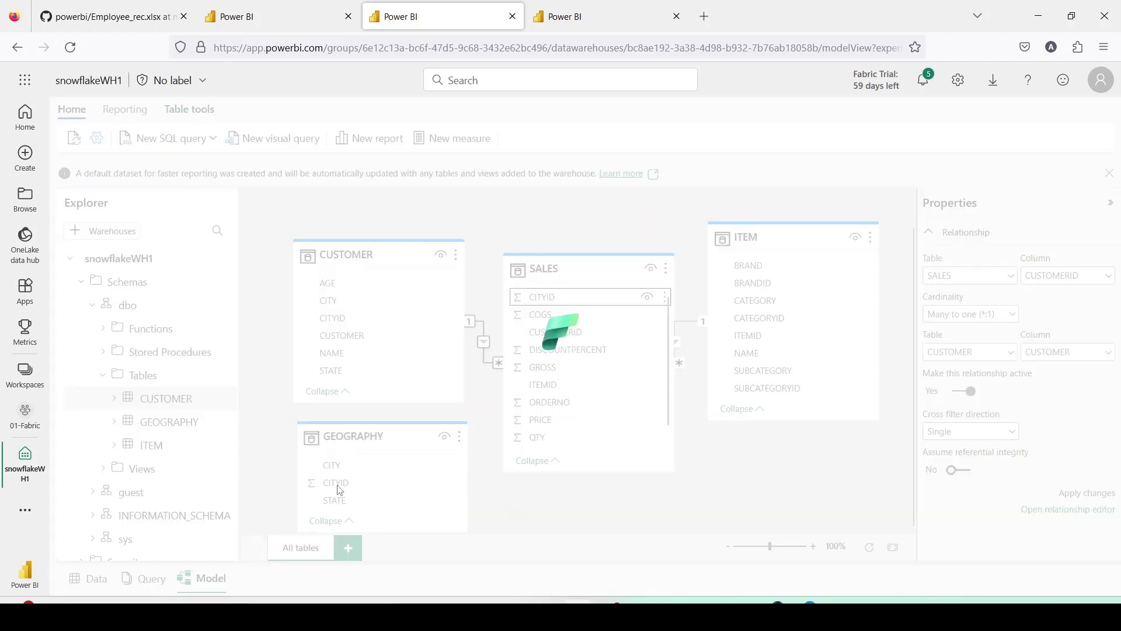
{"action": "left_click", "coordinate": [718, 523]}
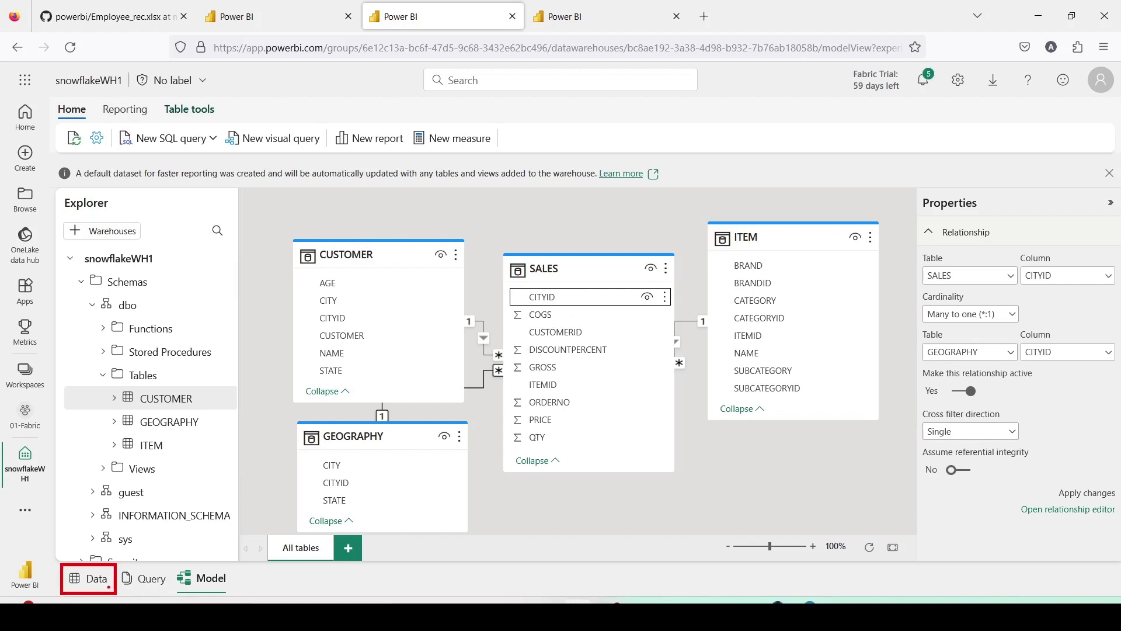
Step: Start a new report from the warehouse's data view and build an enlarged table showing ITEM BRAND with the sum of SALES GROSS
{"action": "left_click", "coordinate": [95, 579]}
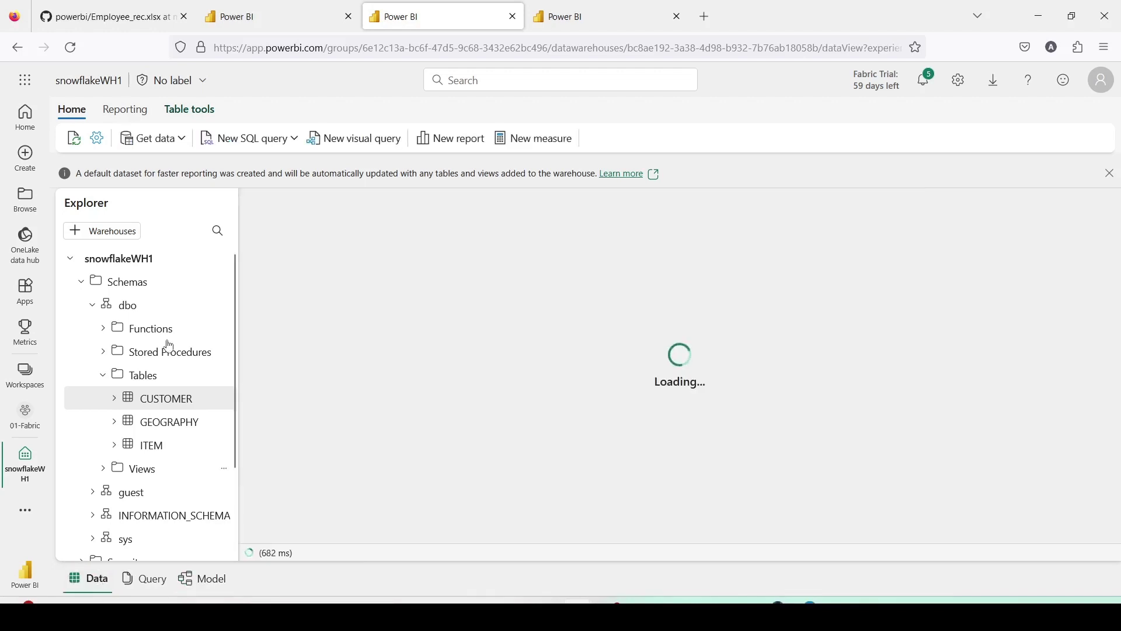
{"action": "left_click", "coordinate": [445, 140]}
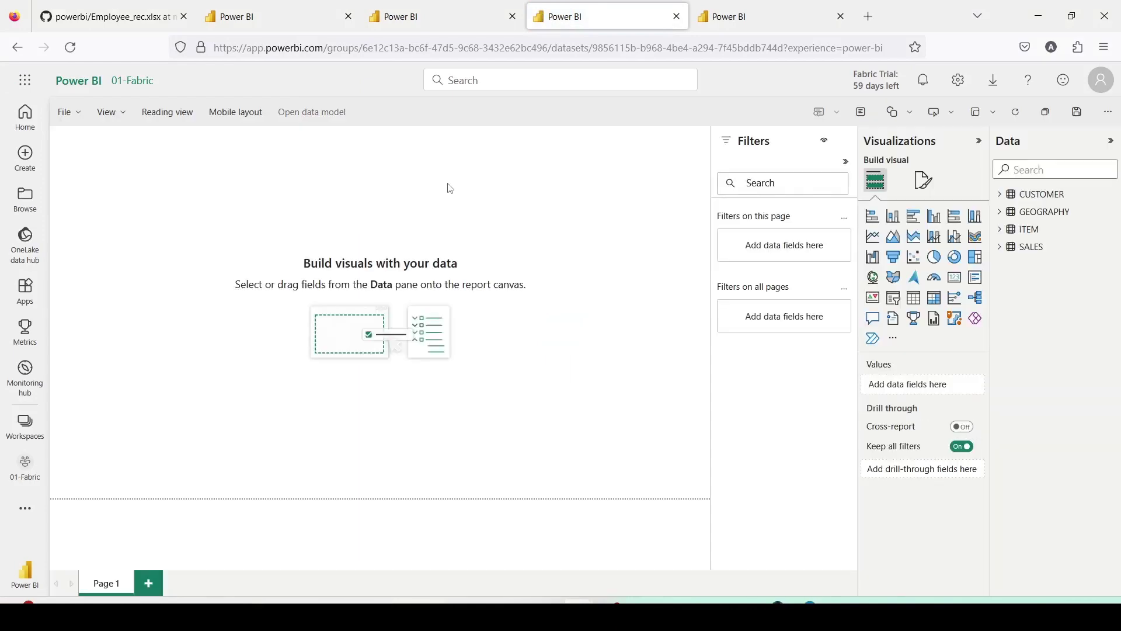
{"action": "left_click", "coordinate": [1000, 229]}
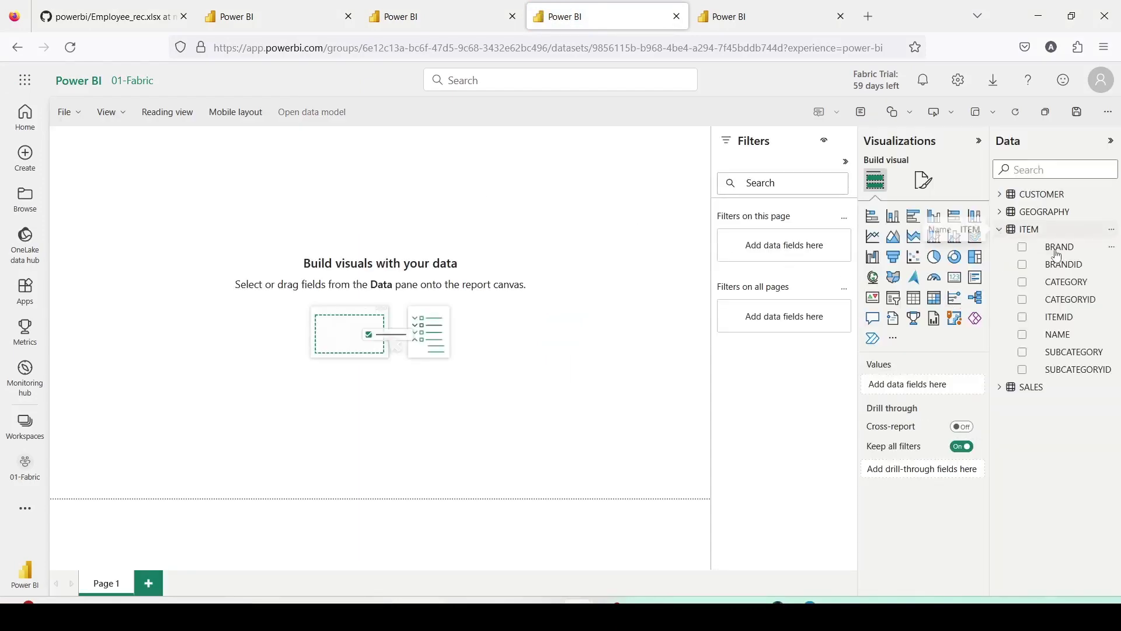
{"action": "left_click_drag", "start_coordinate": [1076, 251], "coordinate": [200, 350]}
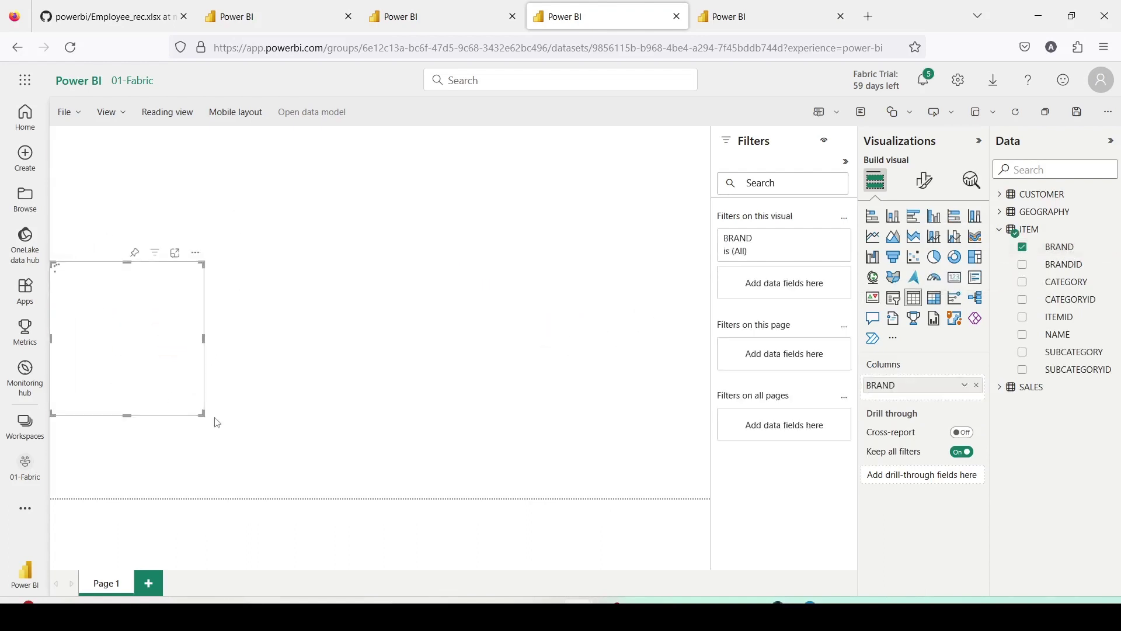
{"action": "left_click_drag", "start_coordinate": [200, 415], "coordinate": [293, 488]}
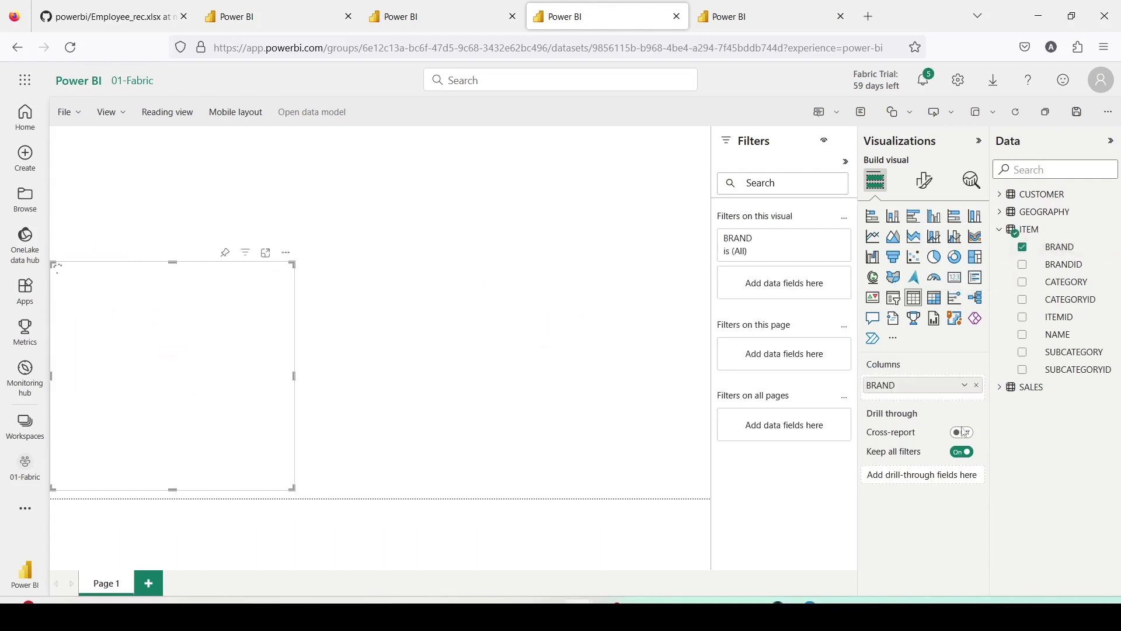
{"action": "left_click", "coordinate": [1001, 390]}
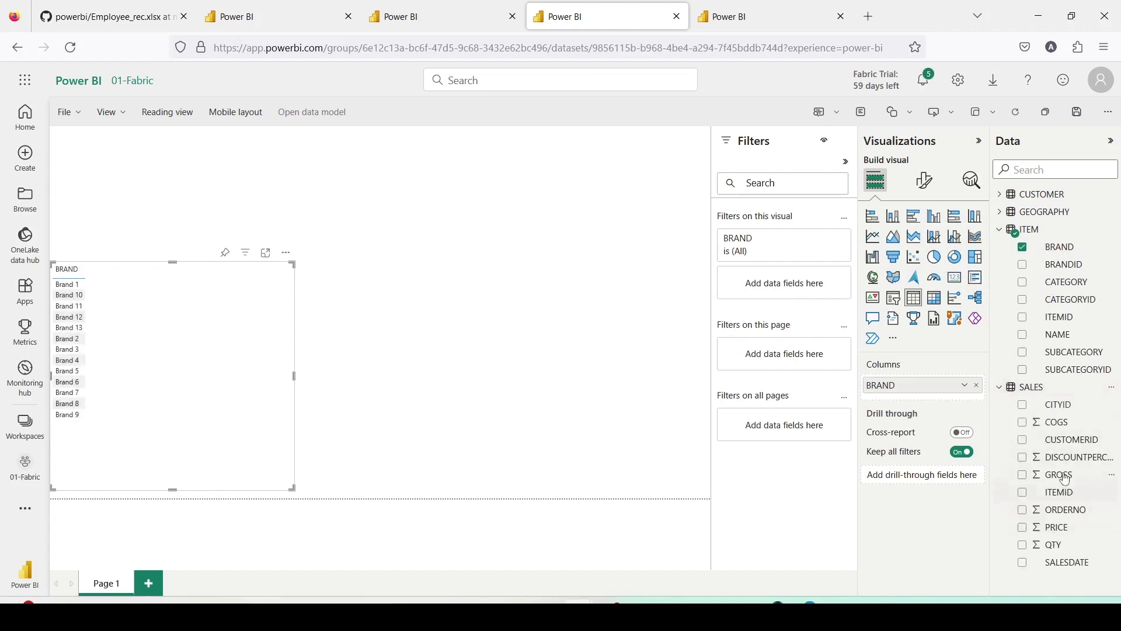
{"action": "left_click_drag", "start_coordinate": [1059, 474], "coordinate": [194, 314]}
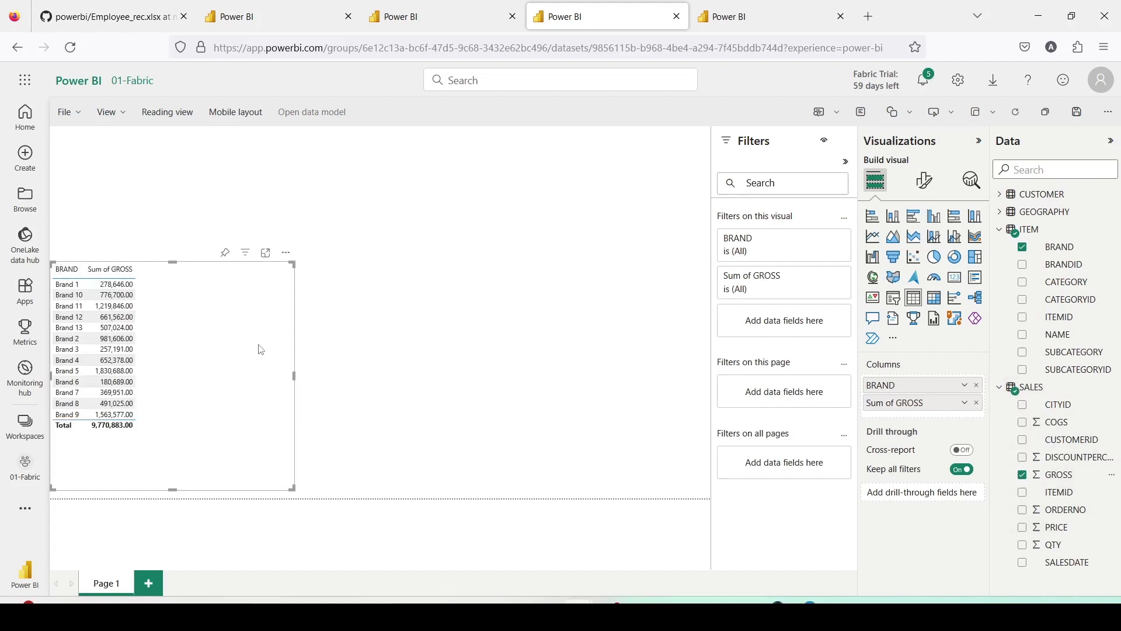
Step: Add a second visual beside the brand table with ITEM CATEGORY and SALES GROSS, and change it to a pie chart
{"action": "left_click_drag", "start_coordinate": [1063, 281], "coordinate": [418, 283]}
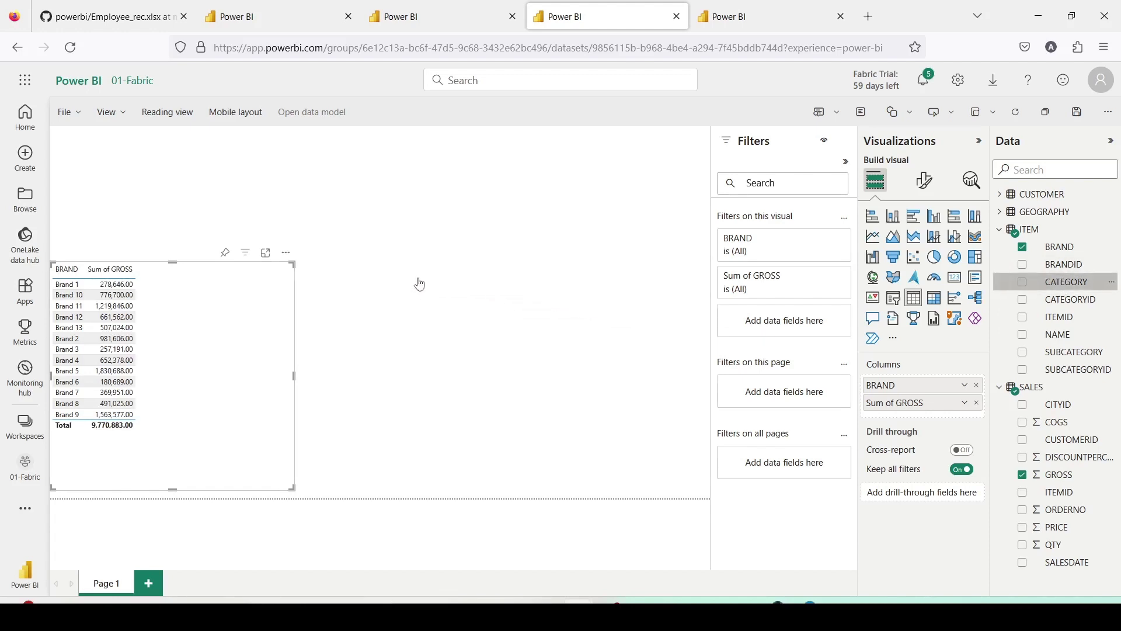
{"action": "left_click_drag", "start_coordinate": [1055, 476], "coordinate": [434, 307]}
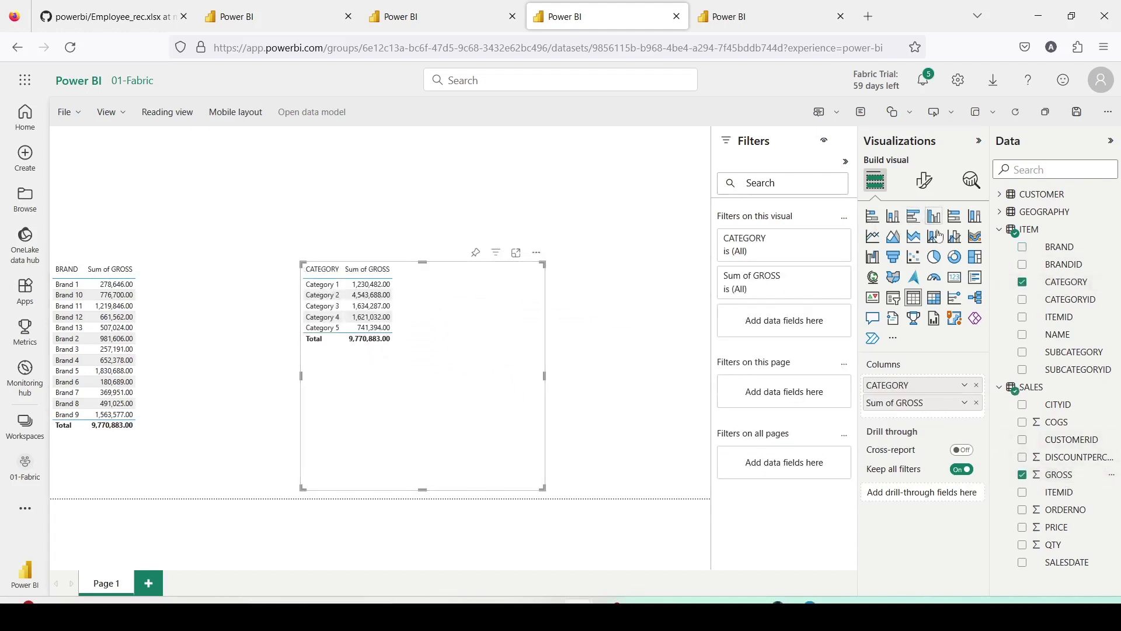
{"action": "left_click", "coordinate": [935, 258]}
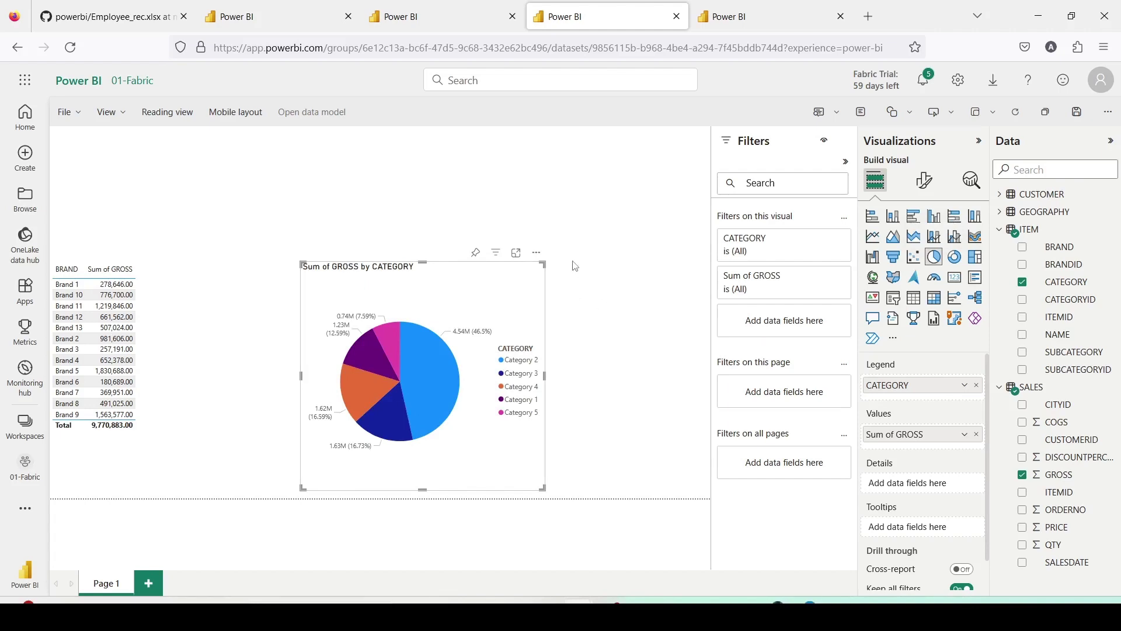
Step: Save the report as SF Report 1 in the 01-Fabric workspace
{"action": "left_click", "coordinate": [1076, 111]}
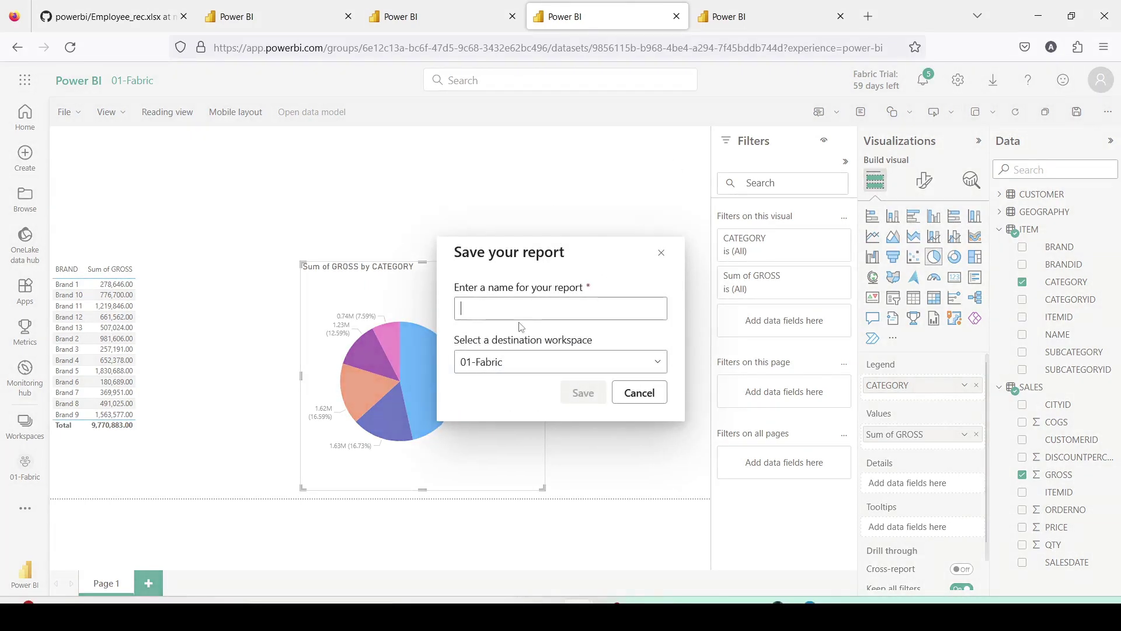
{"action": "type", "text": "SF Report 1"}
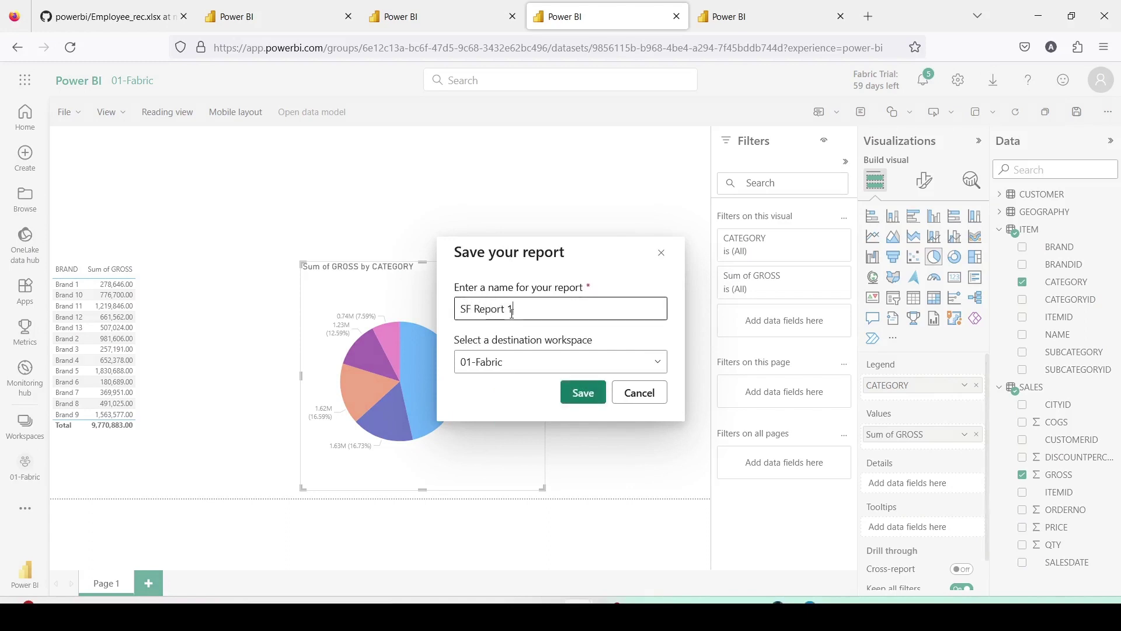
{"action": "left_click", "coordinate": [570, 387]}
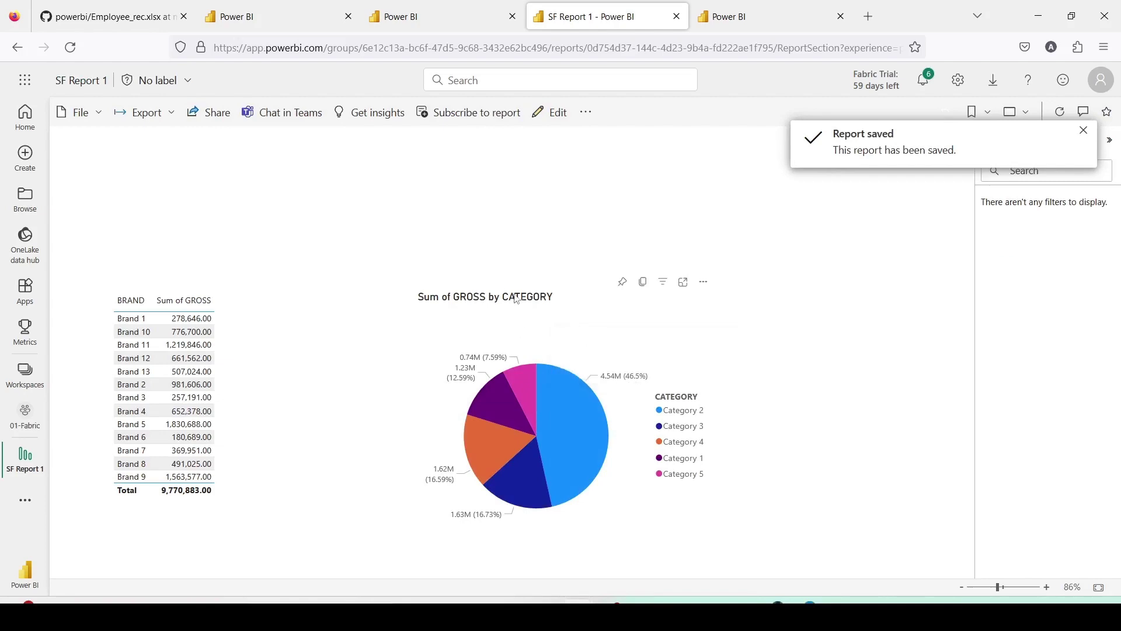
Step: Switch to the snowflakeLH SQL endpoint, refresh it, and preview the data of the SALES and SALES1 tables
{"action": "left_click", "coordinate": [424, 21]}
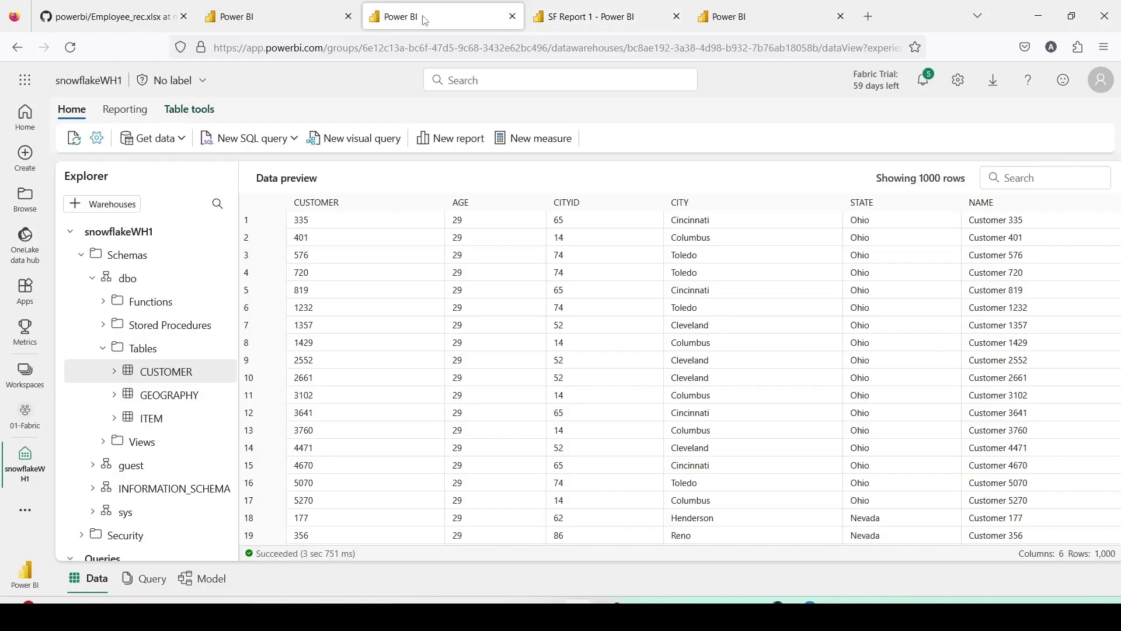
{"action": "left_click", "coordinate": [742, 22]}
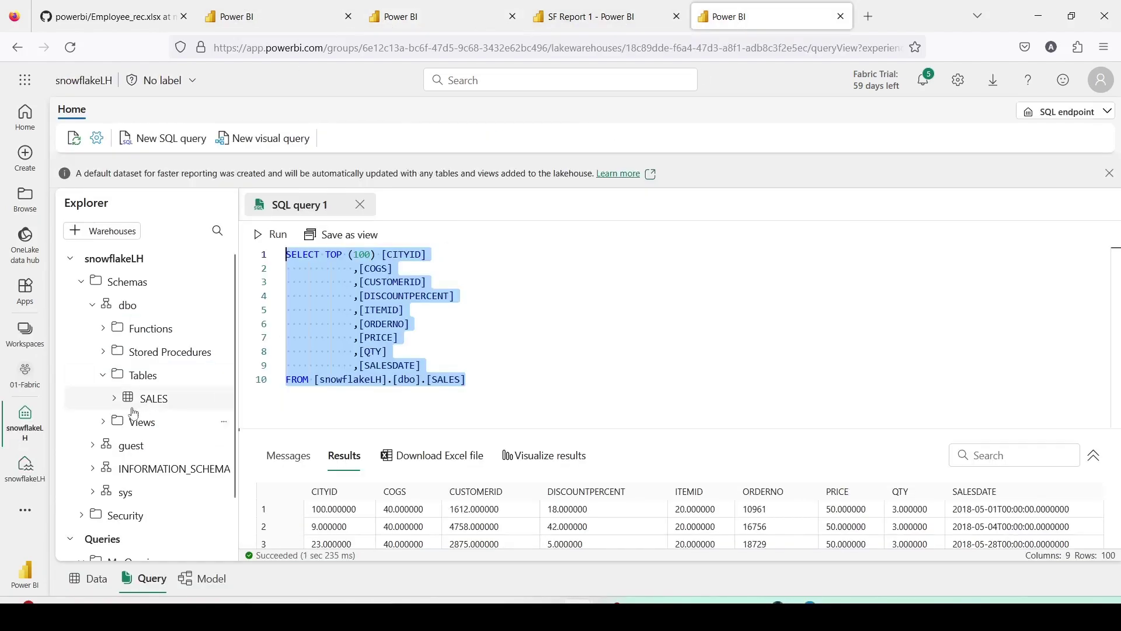
{"action": "left_click", "coordinate": [74, 141]}
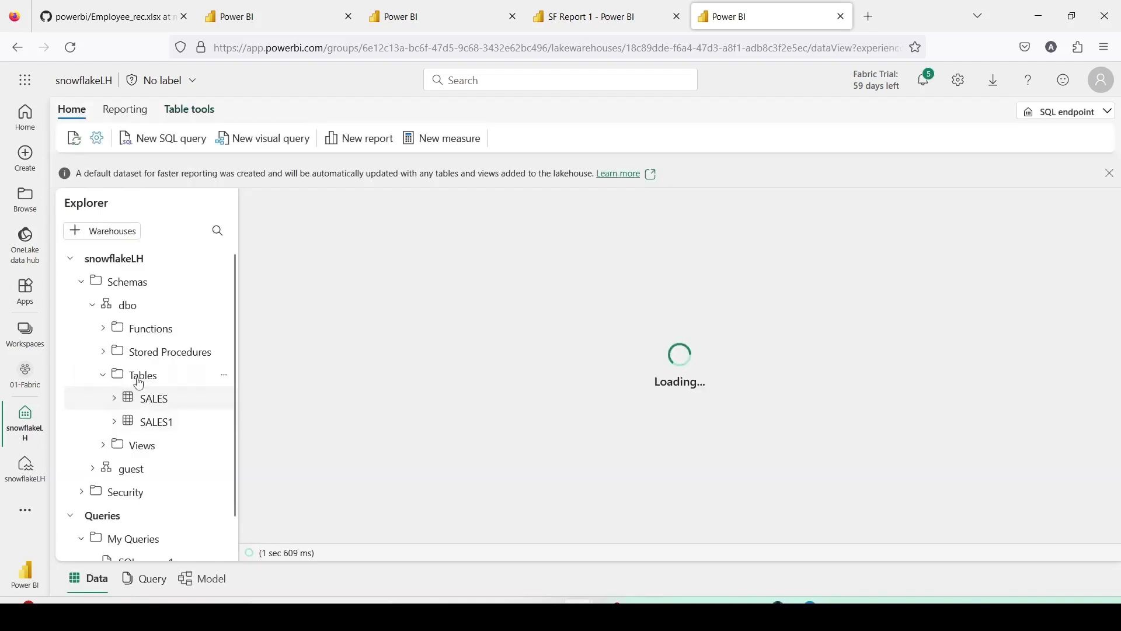
{"action": "left_click", "coordinate": [142, 390]}
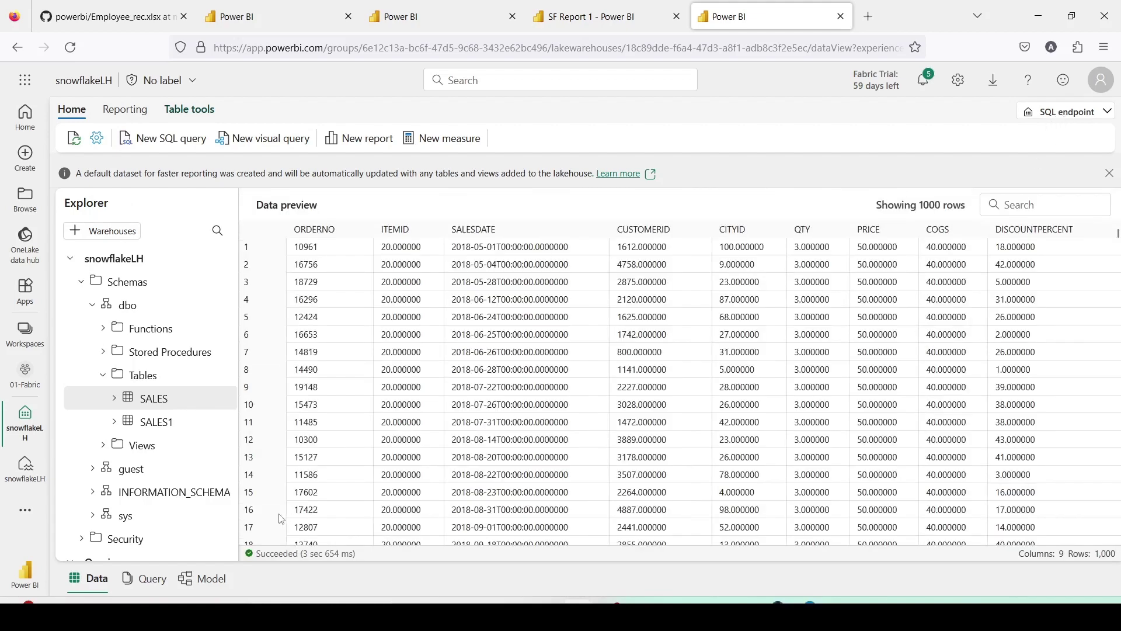
{"action": "left_click", "coordinate": [168, 428]}
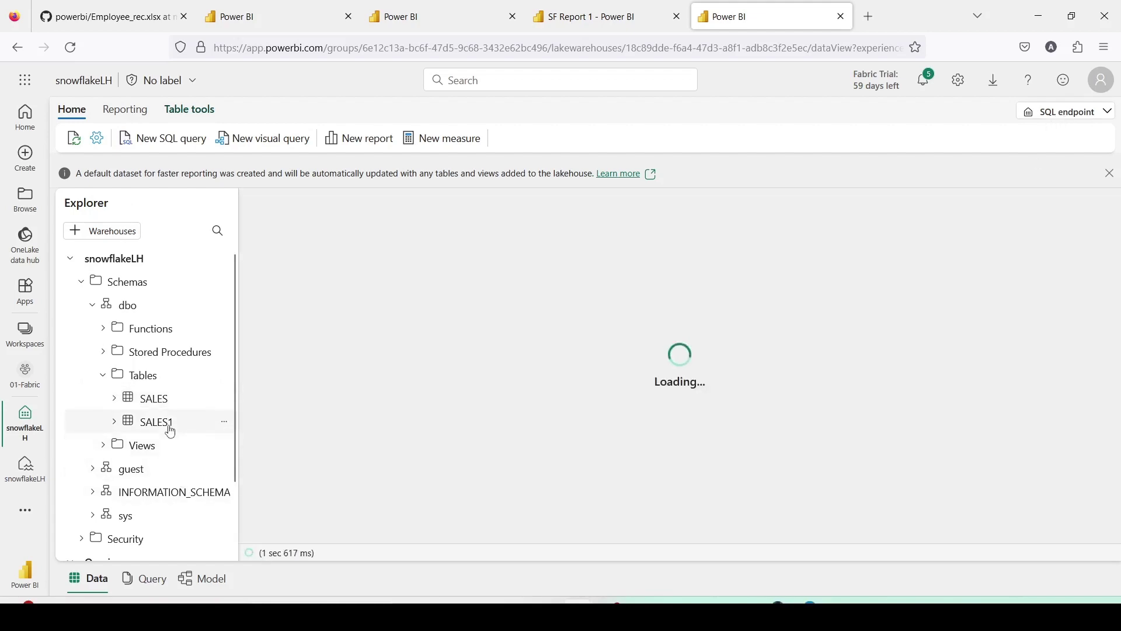